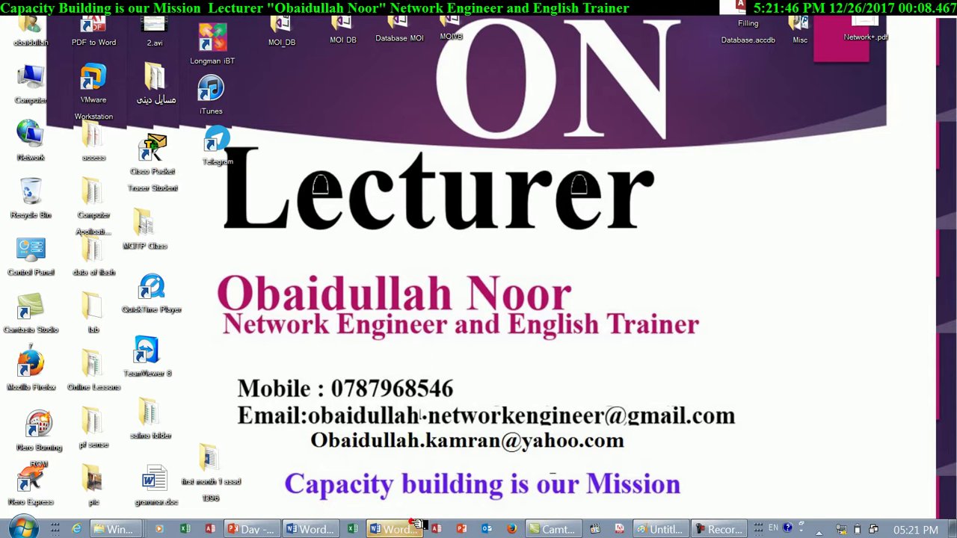
Step: Bring Word forward, close the Activation Wizard, and show Word's start screen
left_click(400, 528)
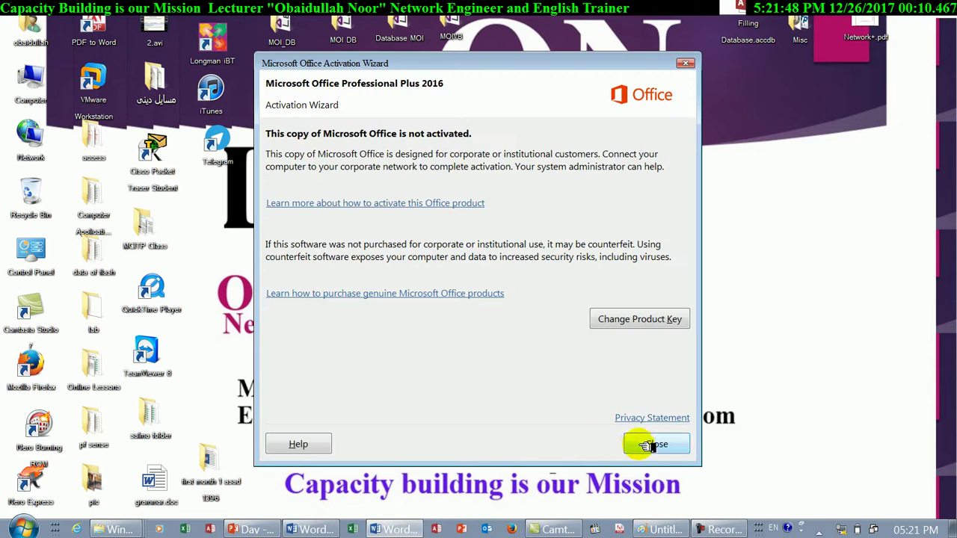
left_click(643, 444)
left_click(396, 530)
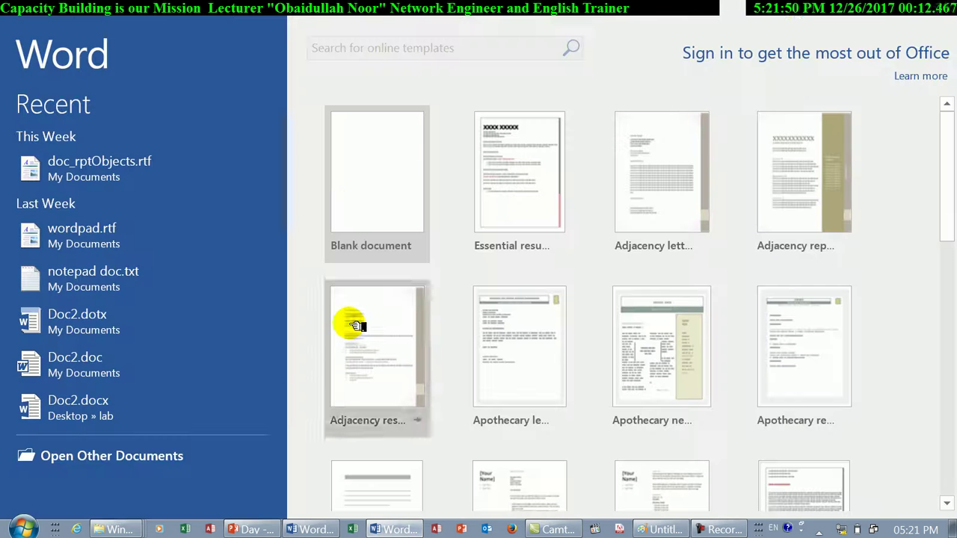
Step: Create a blank document and give its paragraph a 6 cm left indent
left_click(350, 172)
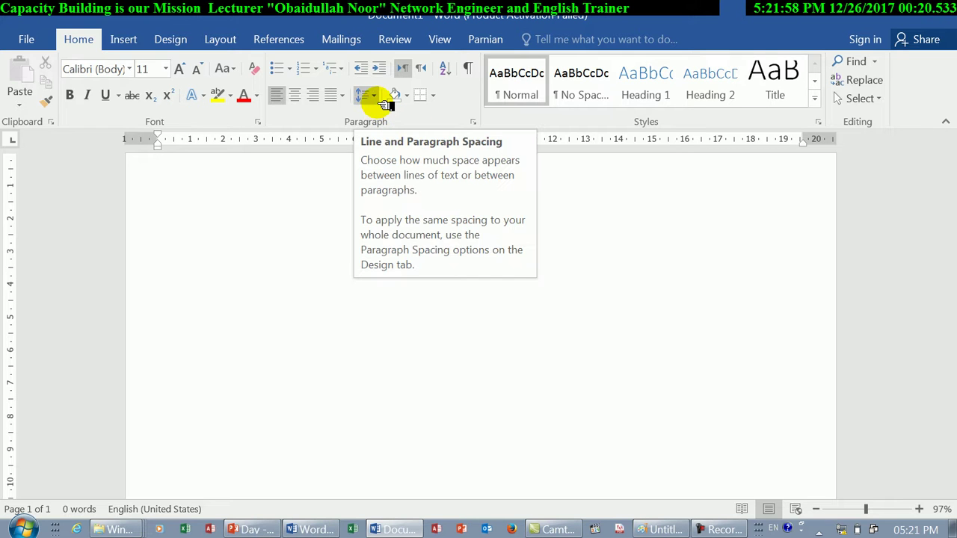
left_click(374, 95)
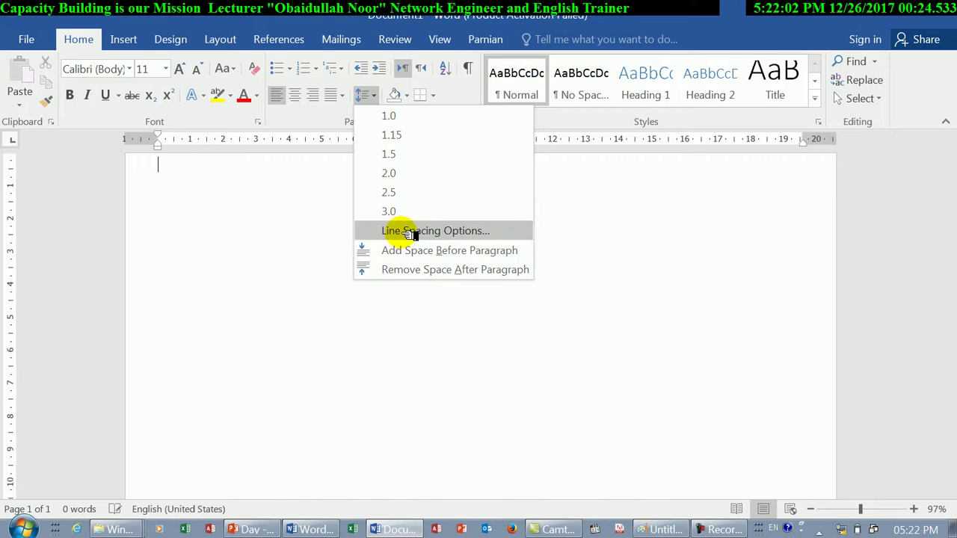
left_click(407, 235)
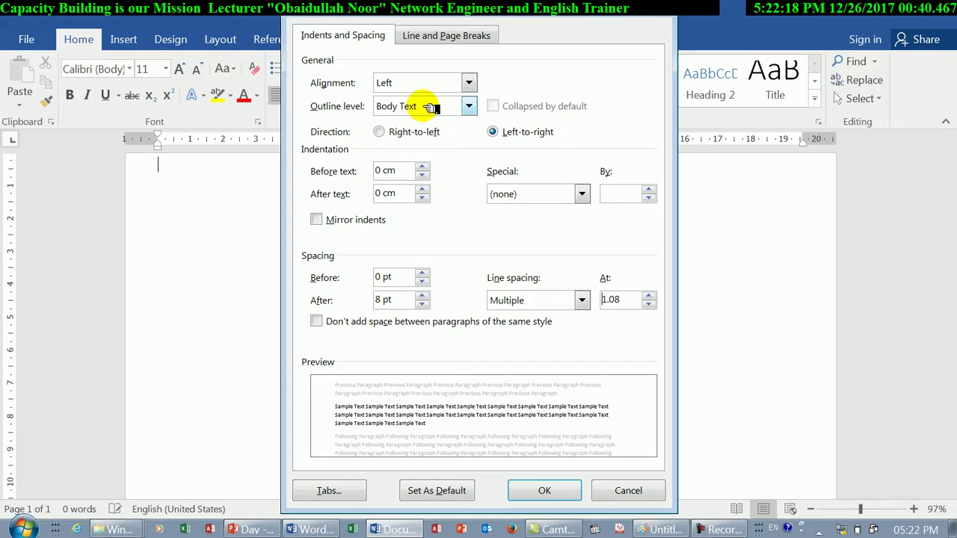
left_click_drag(444, 15, 429, 167)
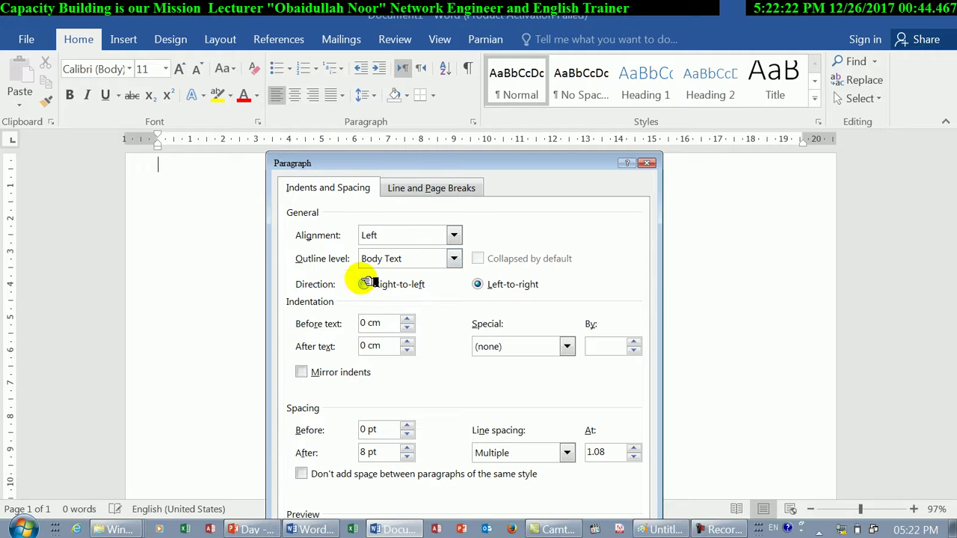
double_click(374, 322)
left_click_drag(376, 320, 357, 316)
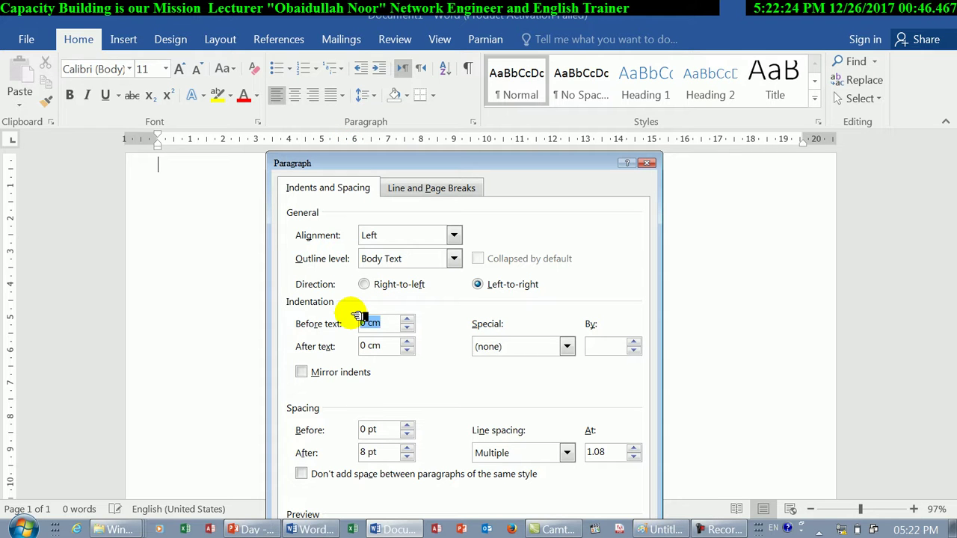
type("6")
left_click_drag(534, 167, 764, 54)
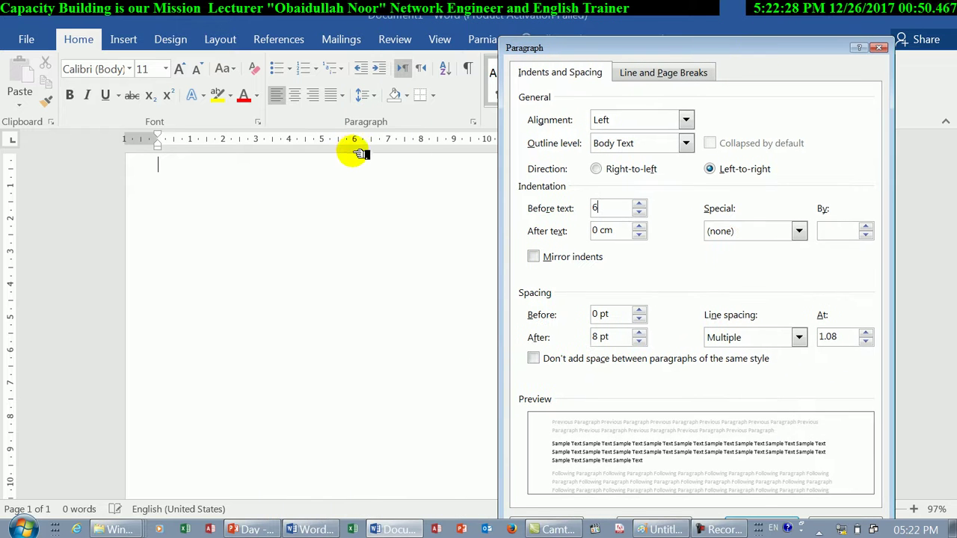
left_click(770, 519)
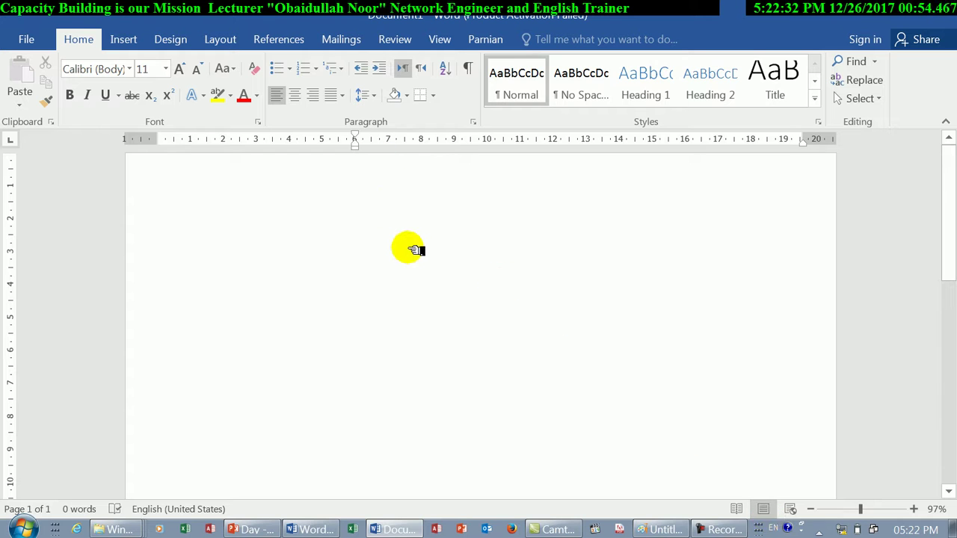
Step: Type two sample lines, then undo back to an empty, unindented page
type("sdff")
key("Return")
type("sdffsfsfds")
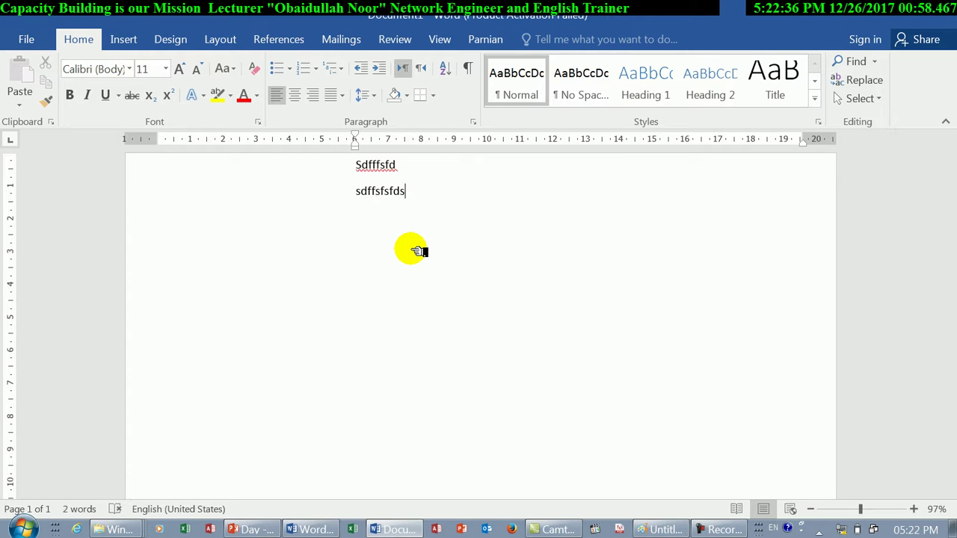
key("ctrl+z")
key("ctrl+z")
key("ctrl+z")
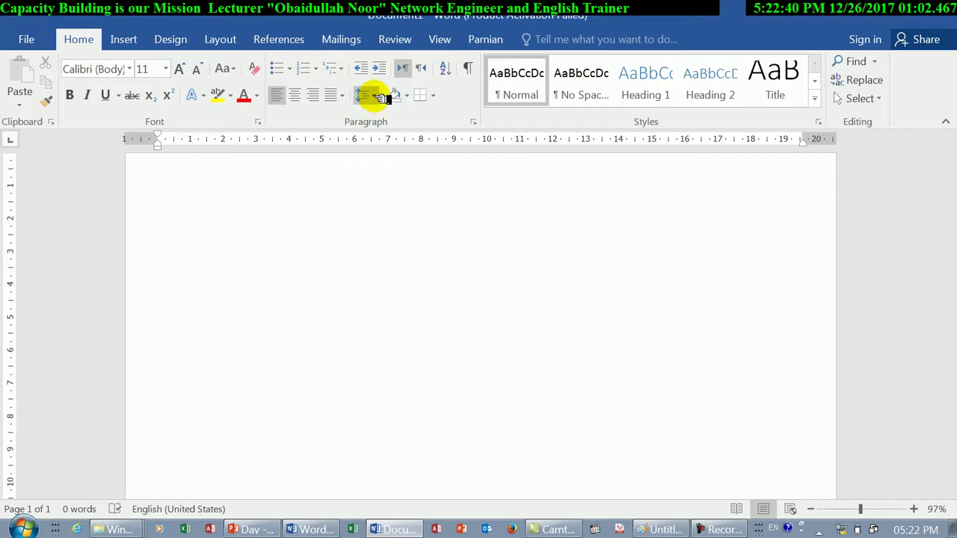
Step: Set a left tab stop at 8 cm and type a line of sample text
left_click(366, 95)
left_click(389, 232)
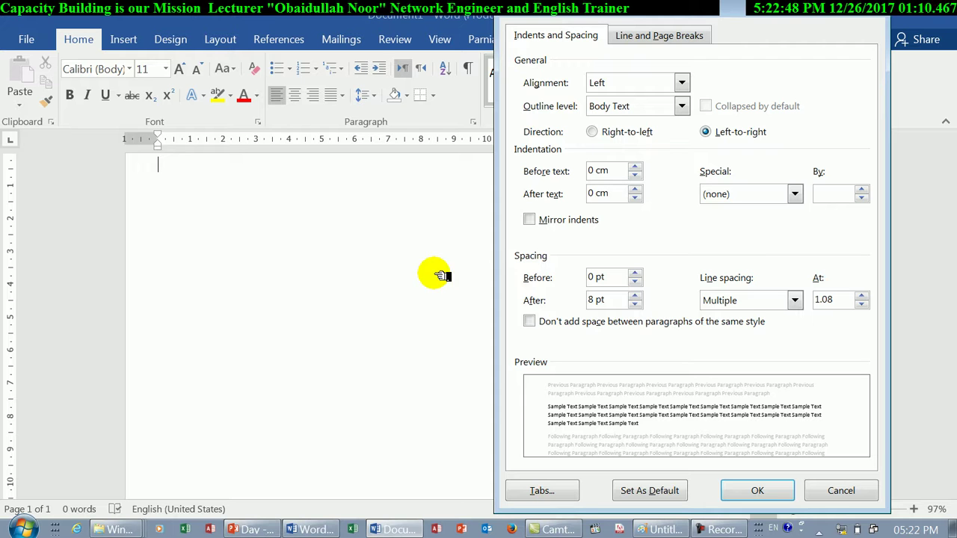
left_click(542, 490)
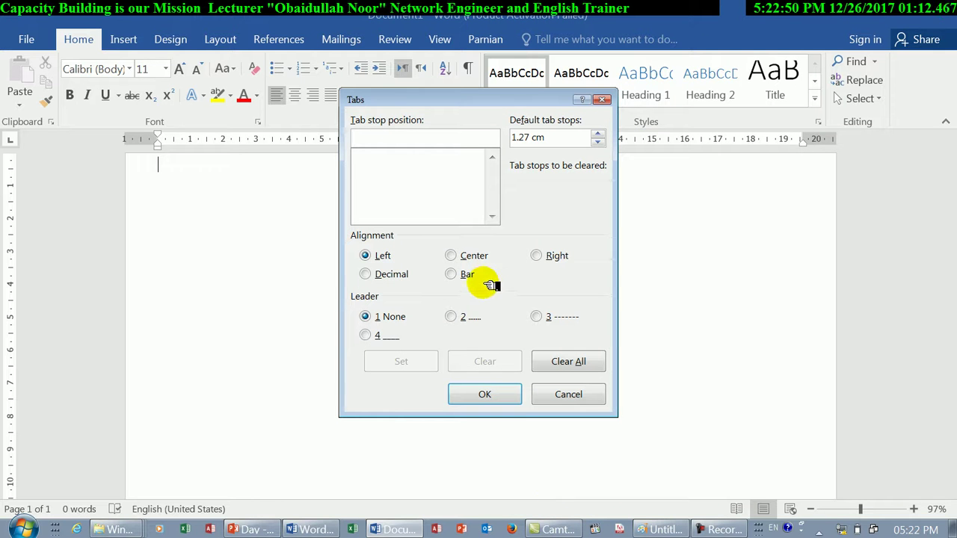
mouse_move(395, 91)
left_mouse_down()
mouse_move(410, 203)
mouse_move(418, 190)
left_mouse_up()
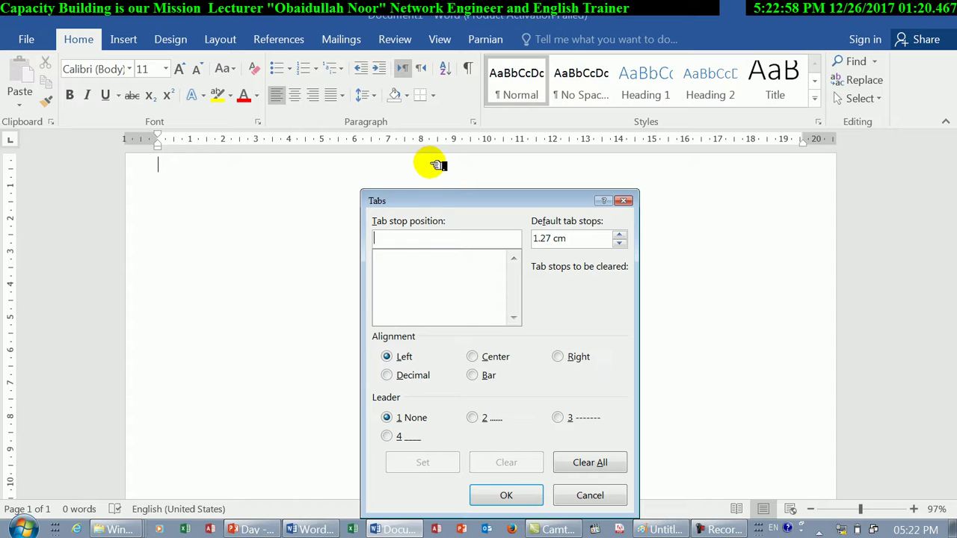
type("8")
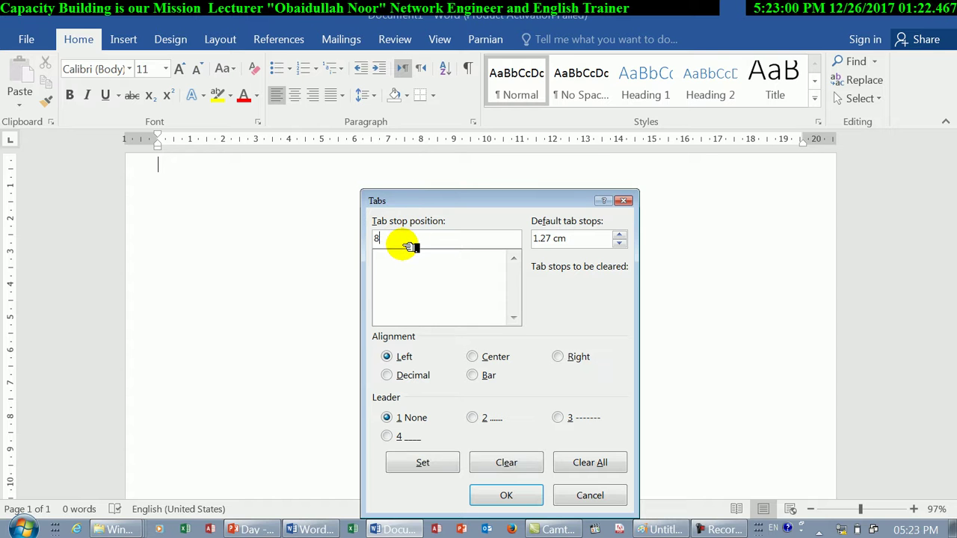
left_click(452, 460)
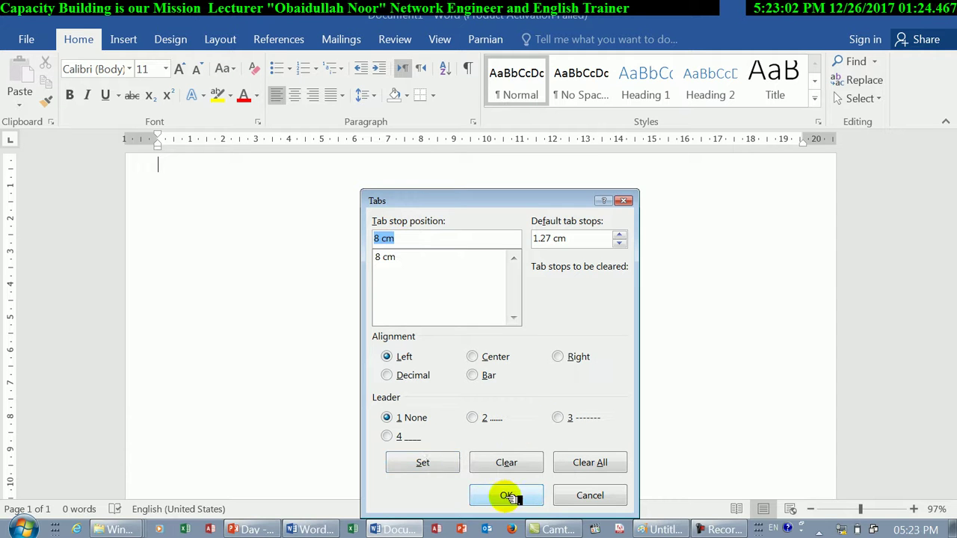
left_click(506, 495)
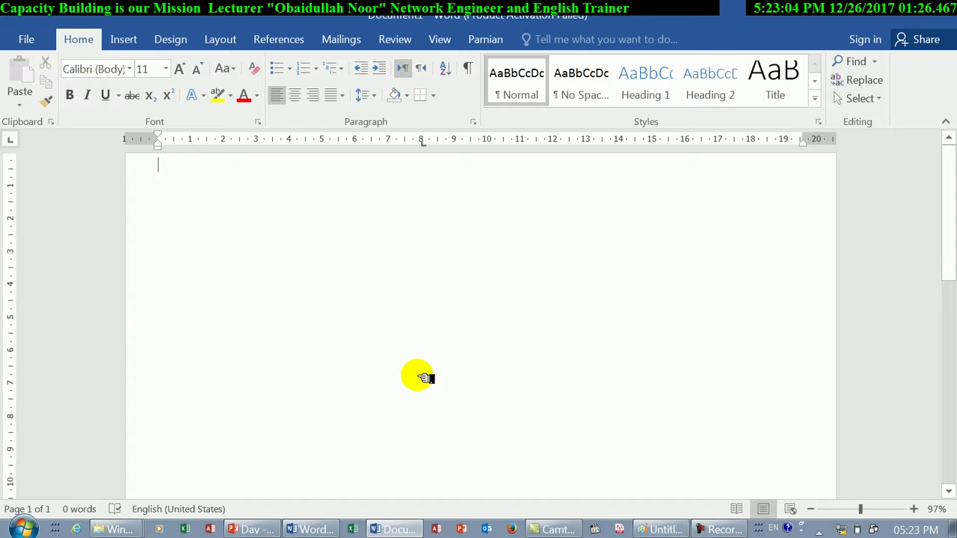
type("ndnfnffsmfnfmfsnfsnnfnfmdfnsnfsnfdffn")
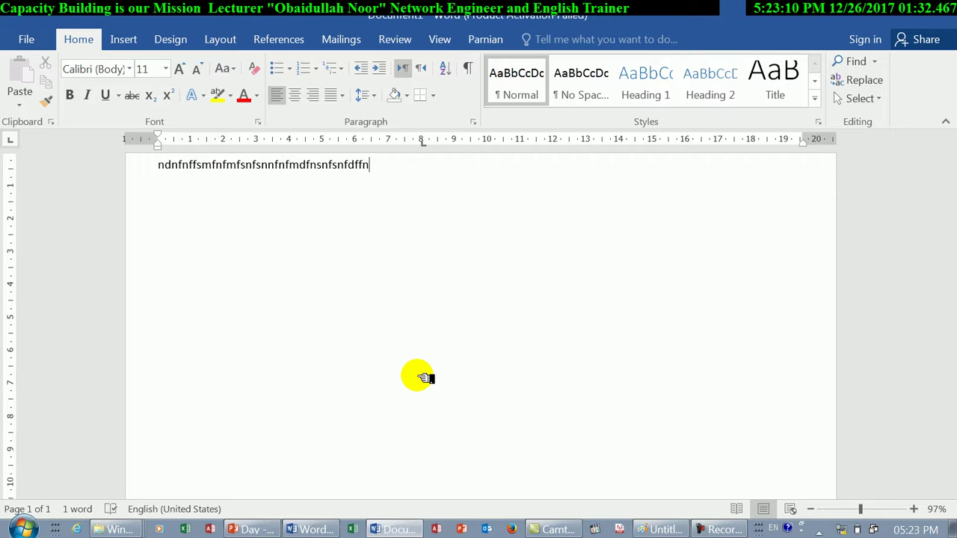
Step: Type three lines with a second column at the 8 cm tab, then select all
key("Tab")
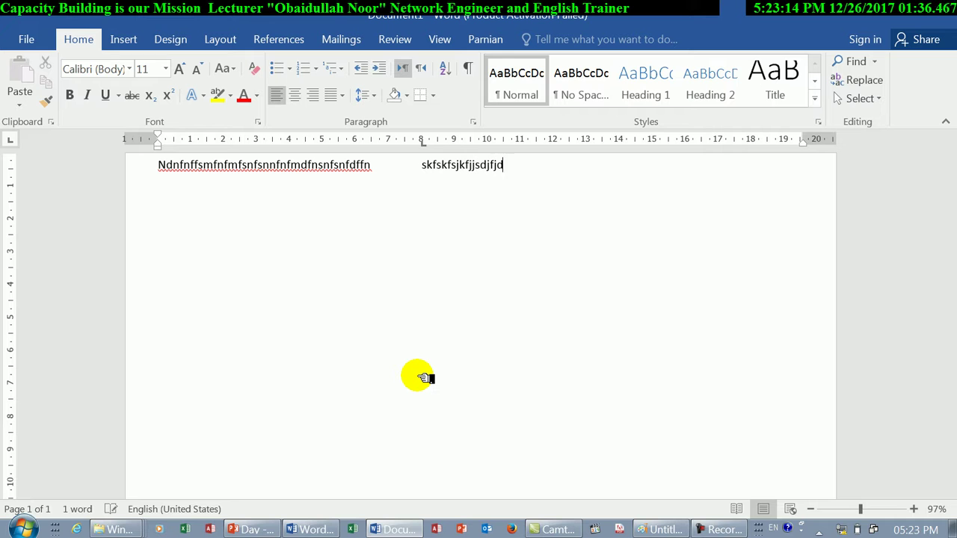
type("sd")
key("Return")
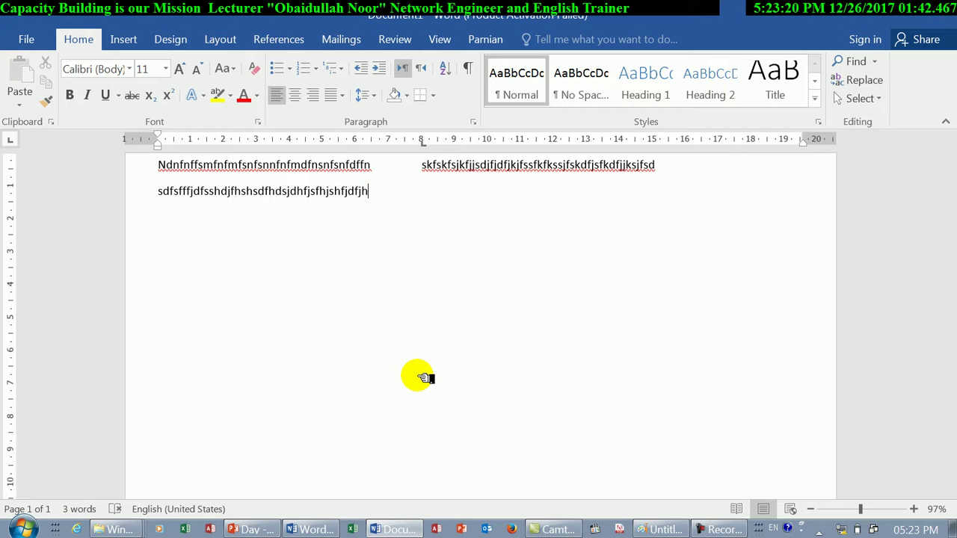
key("Tab")
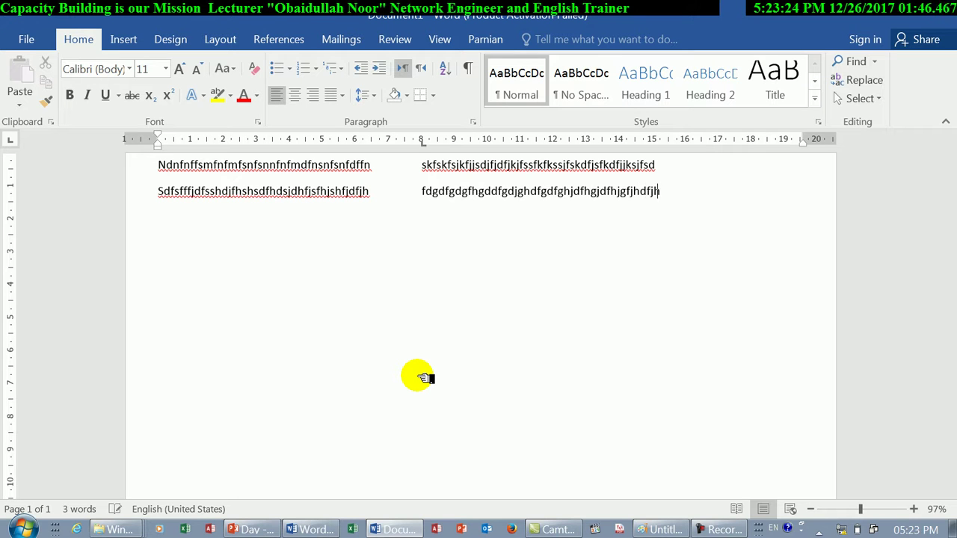
key("Return")
type("sfhsjfhfjfdfhjfd")
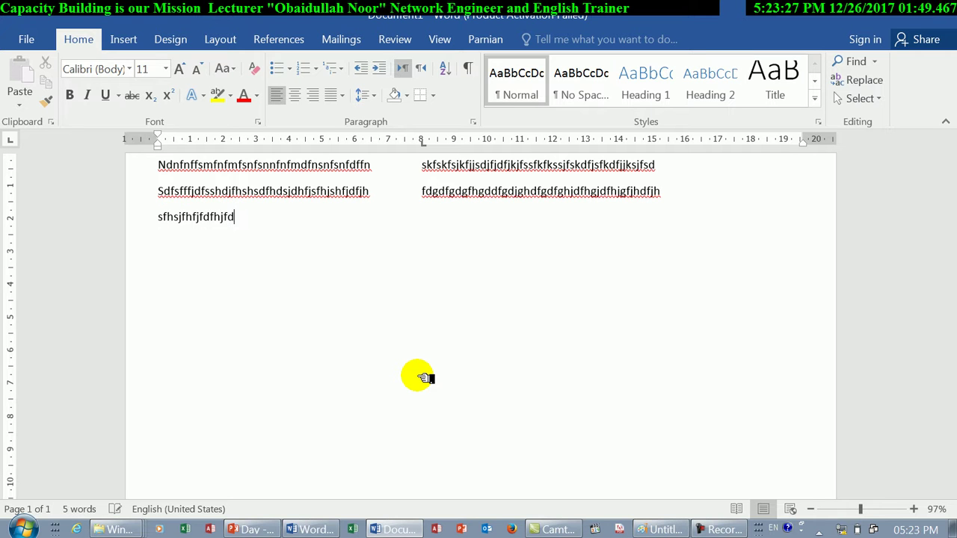
key("Tab")
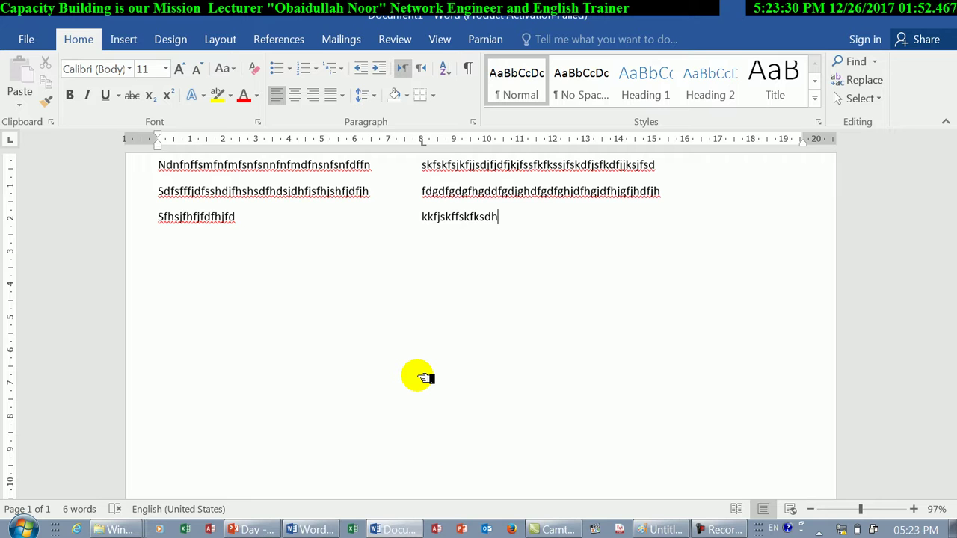
key("ctrl+a")
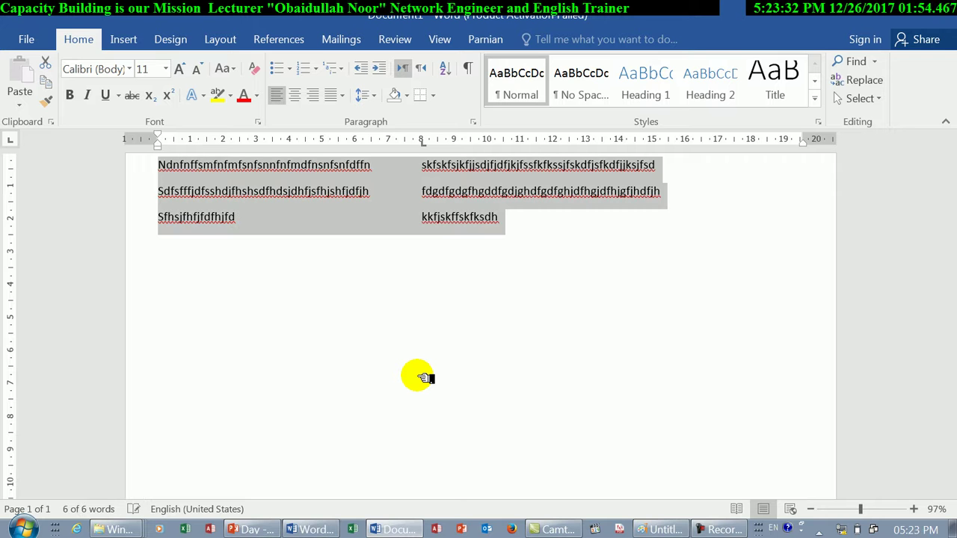
Step: Clear all tab stops from the selected lines and delete them, keeping only kkfjskffskfksdh
left_click(421, 378)
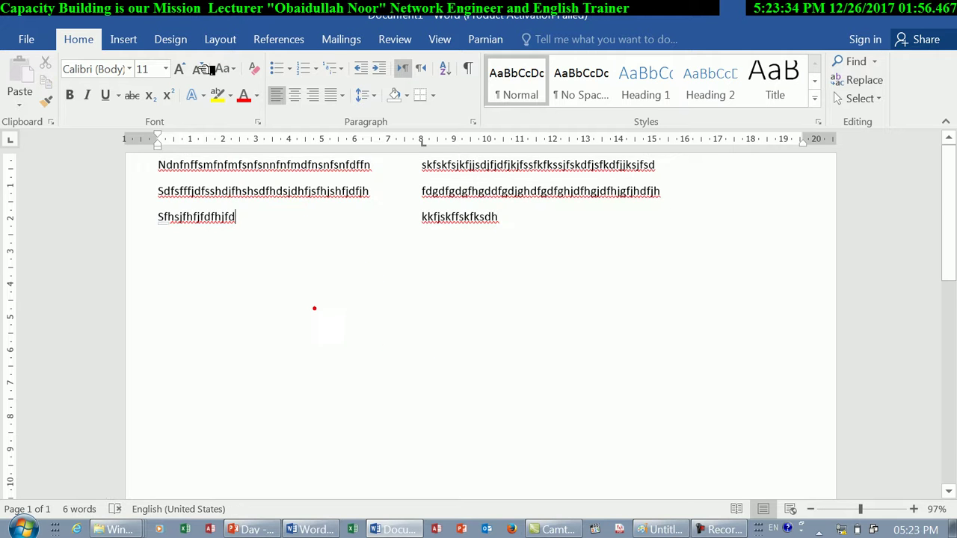
left_click_drag(314, 308, 153, 22)
left_click(367, 95)
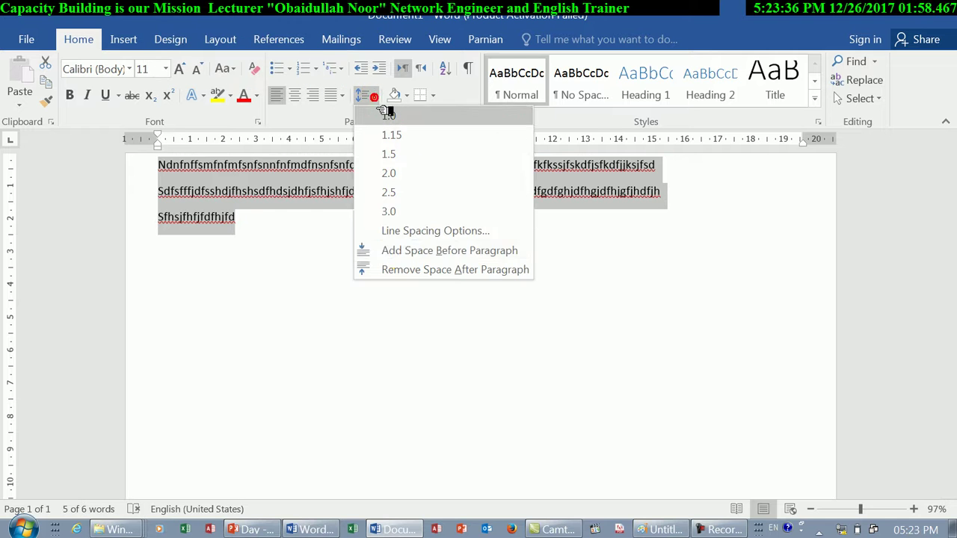
left_click(397, 230)
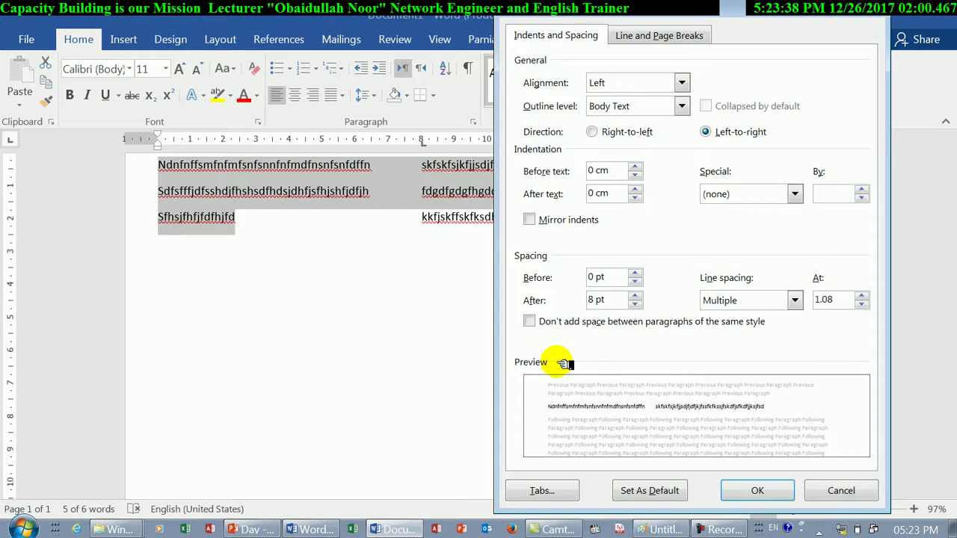
left_click(546, 490)
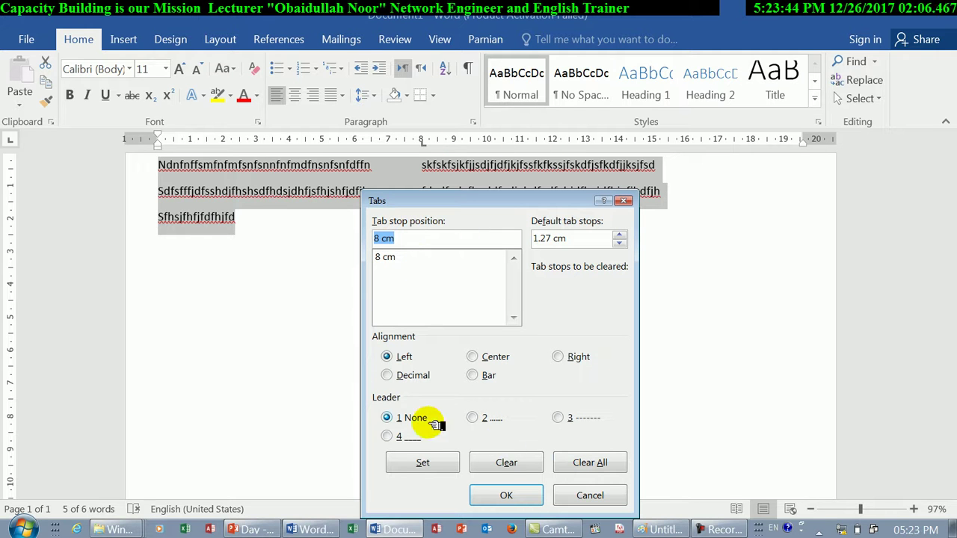
left_click(578, 464)
left_click(515, 497)
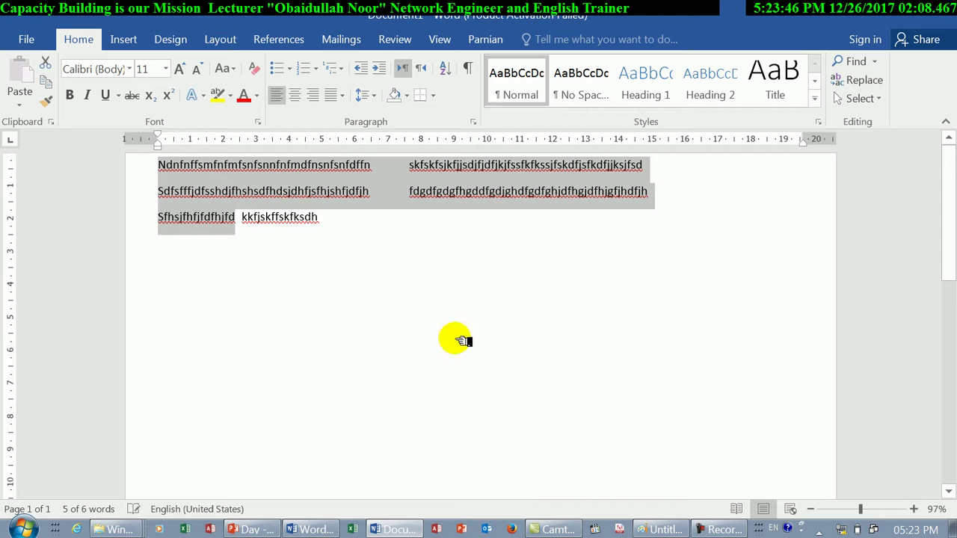
key("Delete")
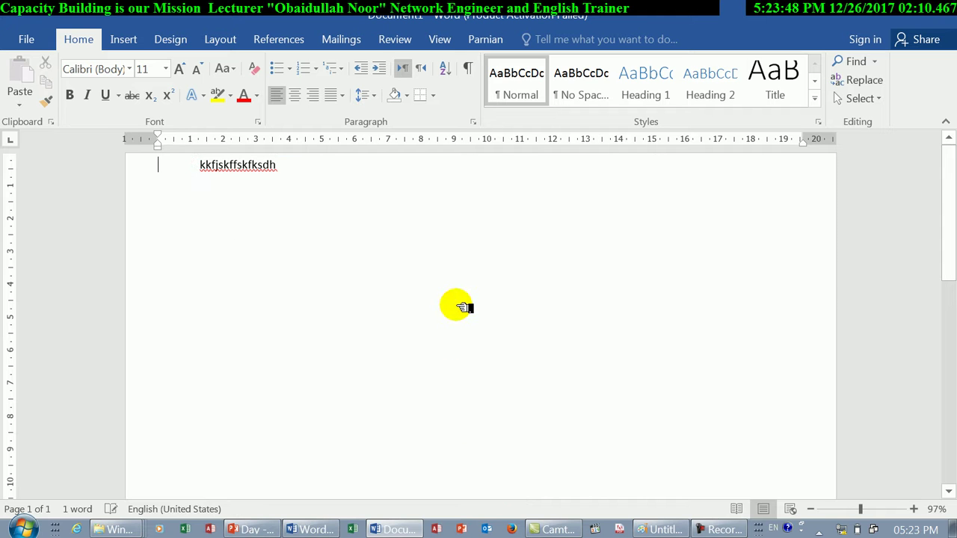
Step: Add a decimal-aligned tab stop at 5 cm for the kkfjskffskfksdh line
left_click(310, 171)
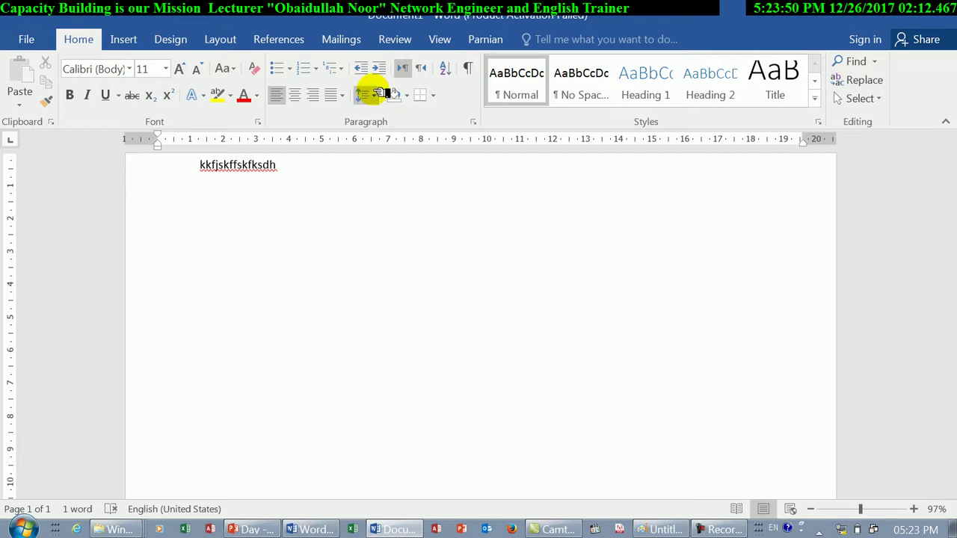
left_click(369, 95)
left_click(394, 233)
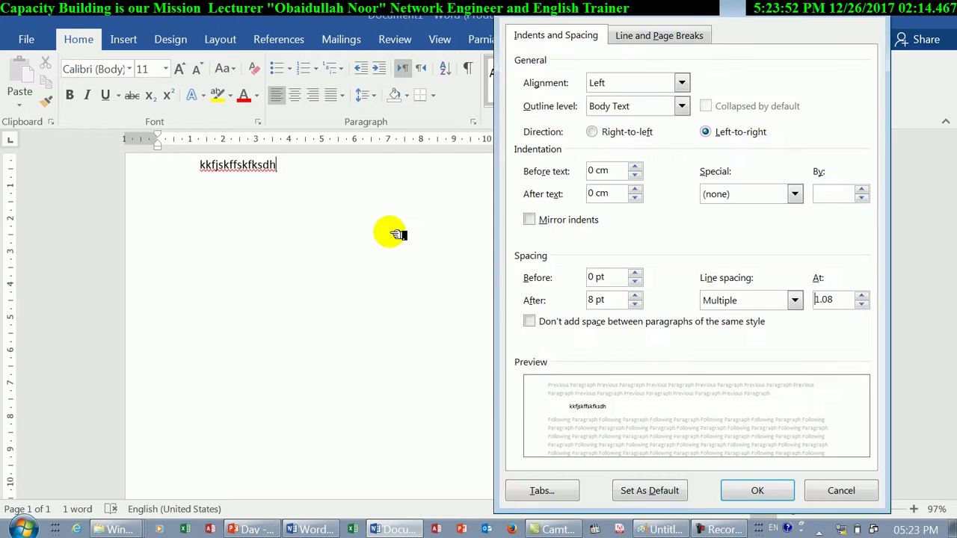
left_click(551, 491)
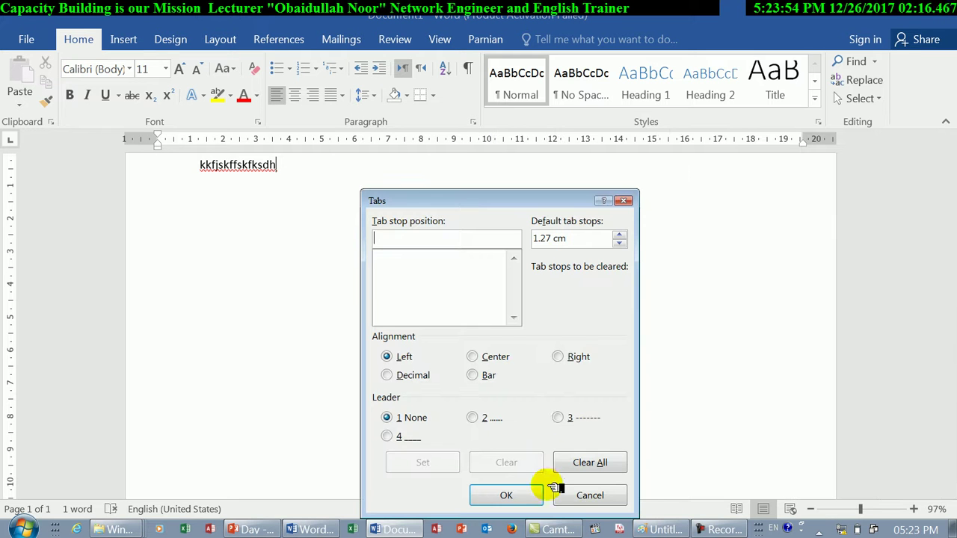
left_click(405, 357)
left_click(486, 360)
left_click(571, 362)
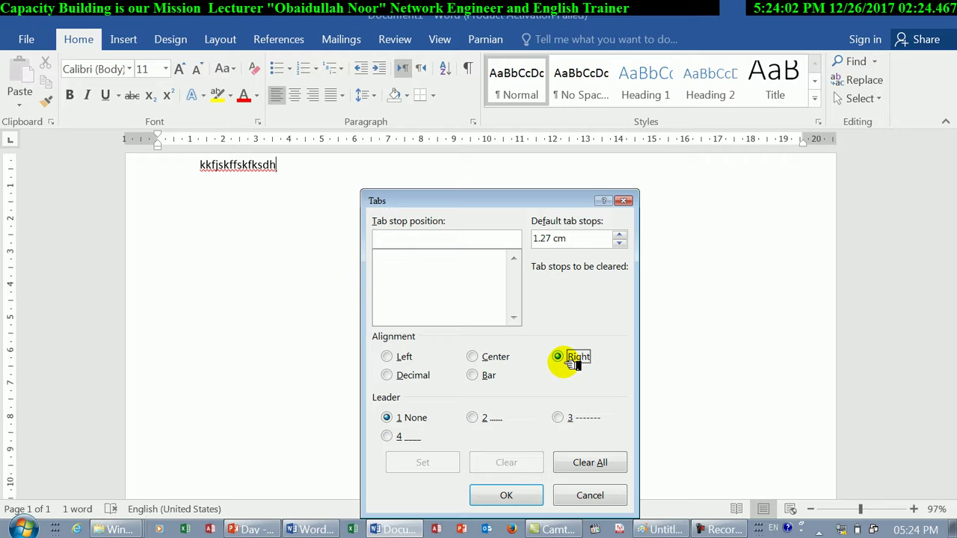
left_click(405, 377)
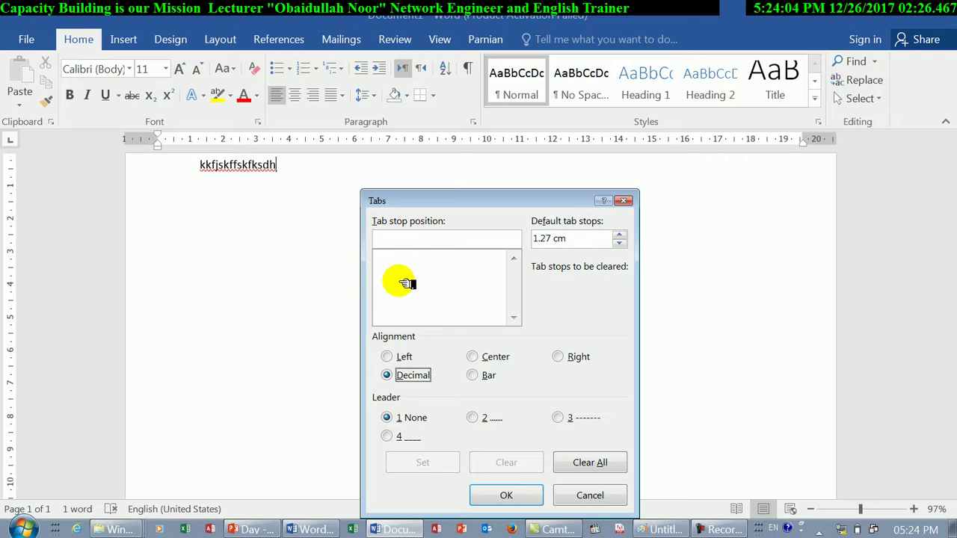
left_click(399, 240)
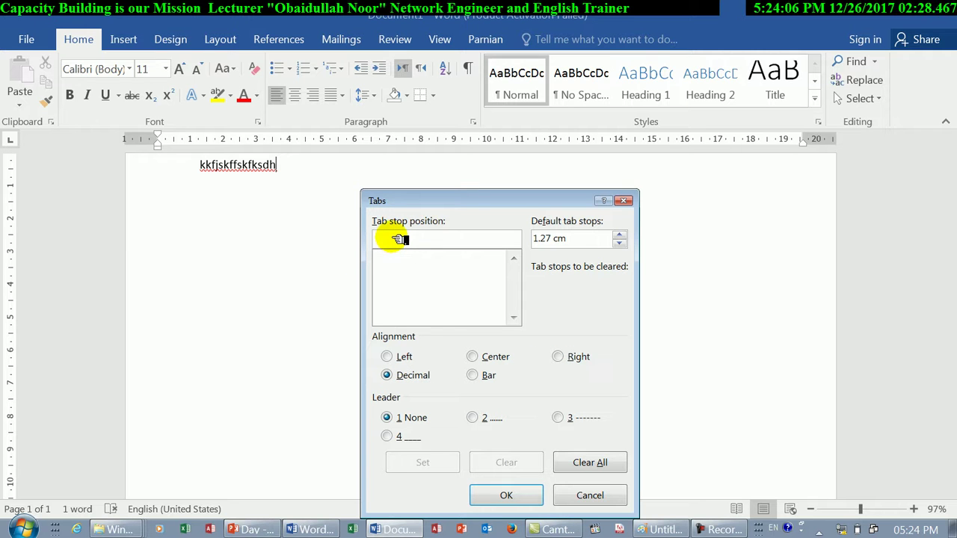
type("5")
left_click(411, 377)
left_click(438, 463)
Step: Type a longer first line and change the 5 cm tab stop to a bar tab
left_click(489, 494)
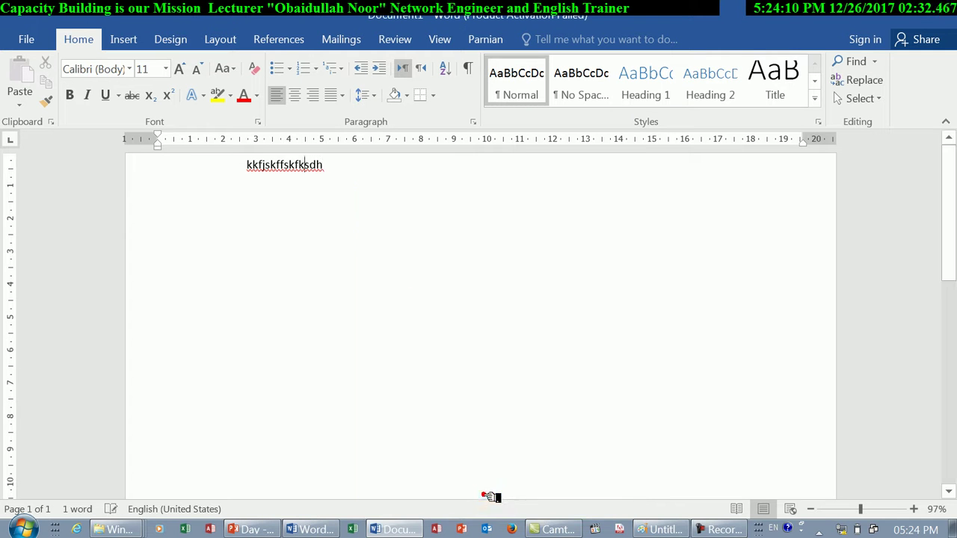
type("sd")
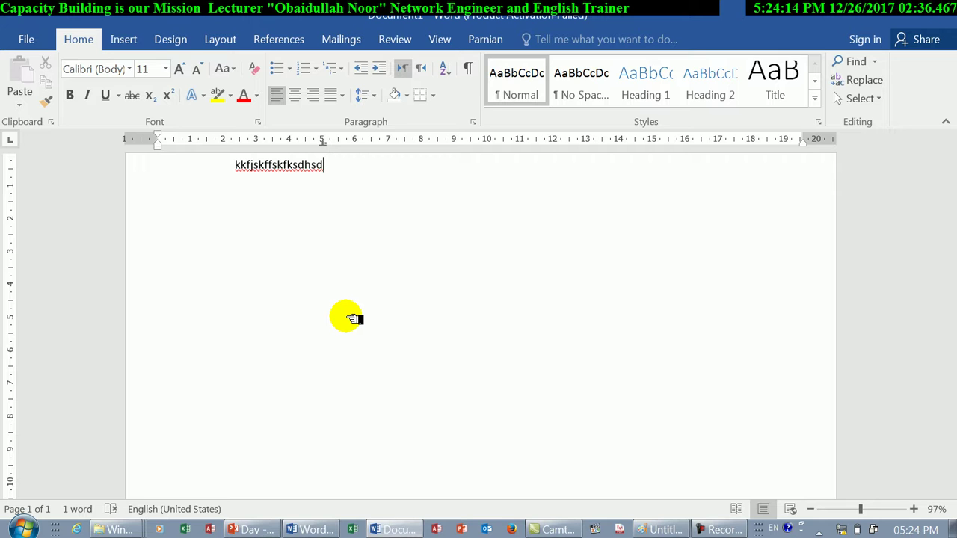
type("sfsffffffsdfsfsdfsdfsfsdfssf")
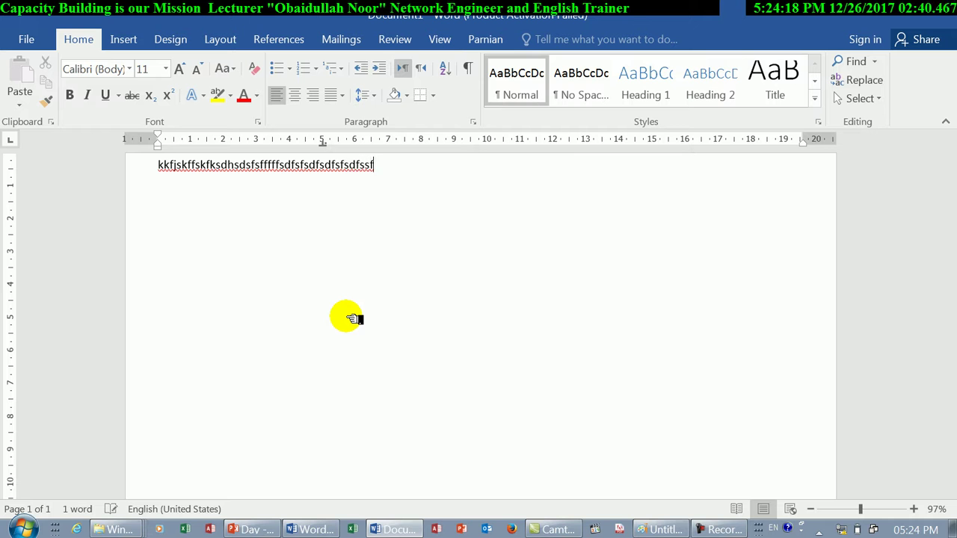
left_click(374, 96)
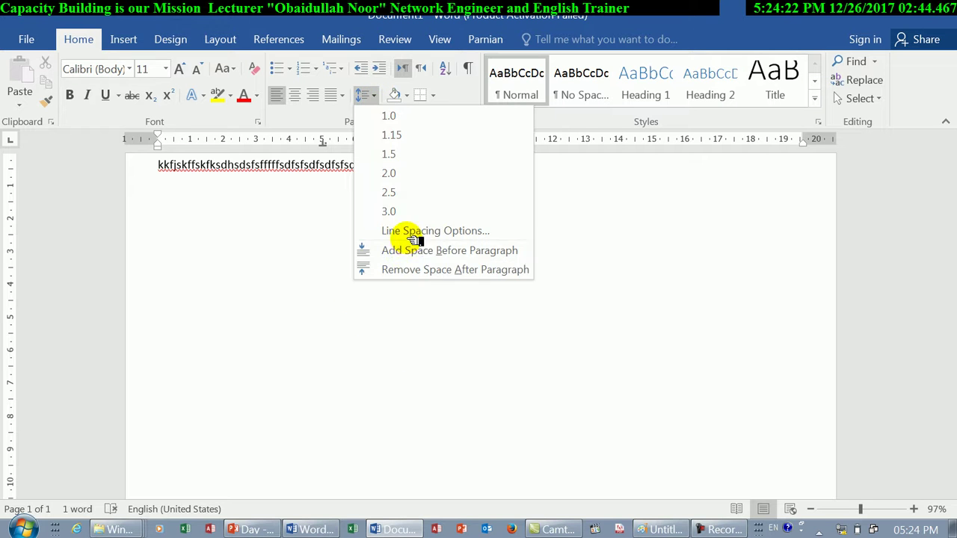
left_click(389, 232)
left_click(524, 490)
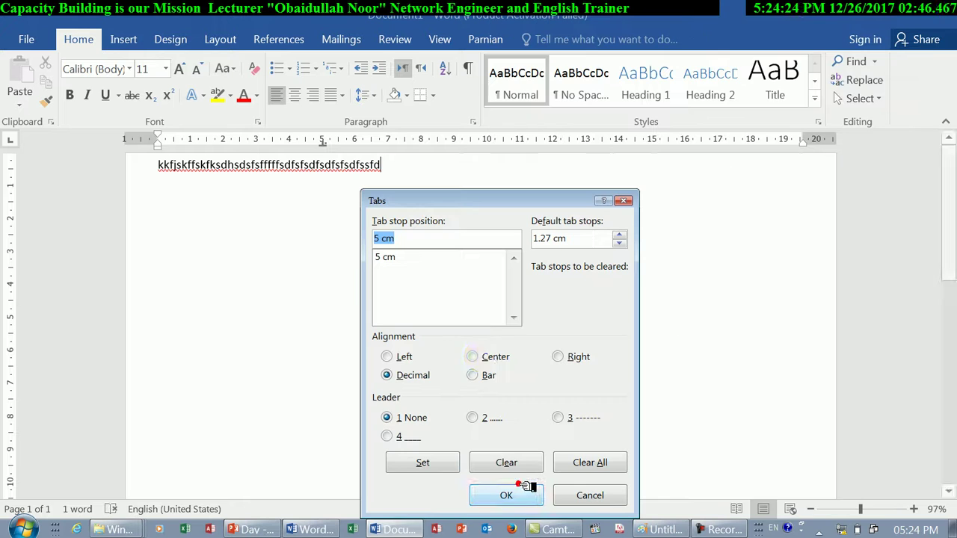
left_click(476, 376)
left_click(454, 465)
left_click(487, 495)
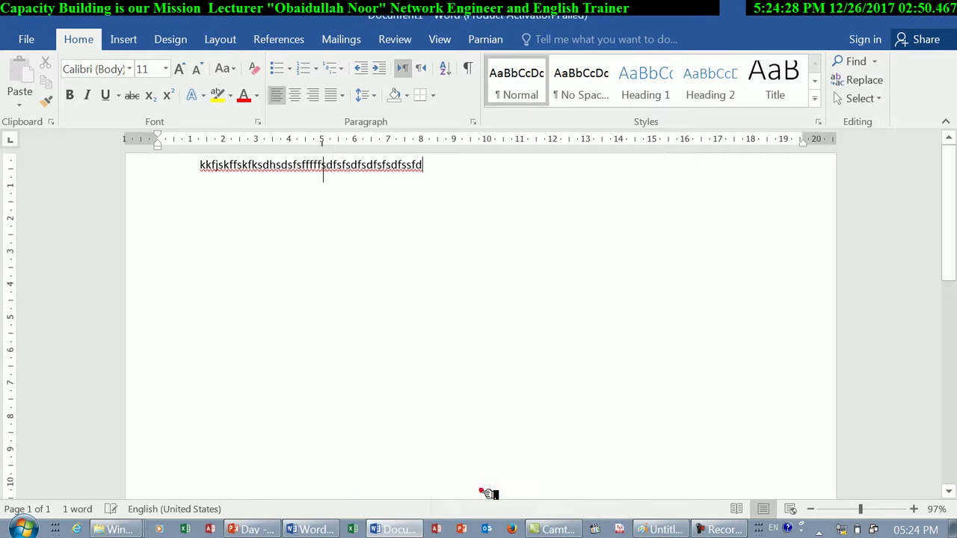
Step: Extend the first line and add short lines dadasd, sdasda, dad, sds and fsfs below it
left_click(438, 170)
type("aada")
key("Return")
type("dadasd")
key("Return")
type("d Daa Dadad Sdasd")
key("Return")
type("sdasda")
key("Return")
type("dad")
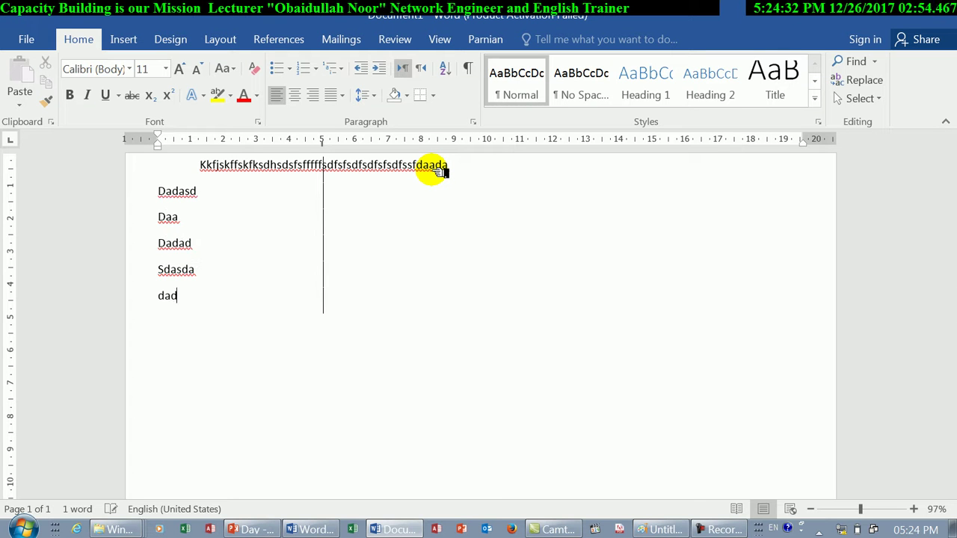
key("Return")
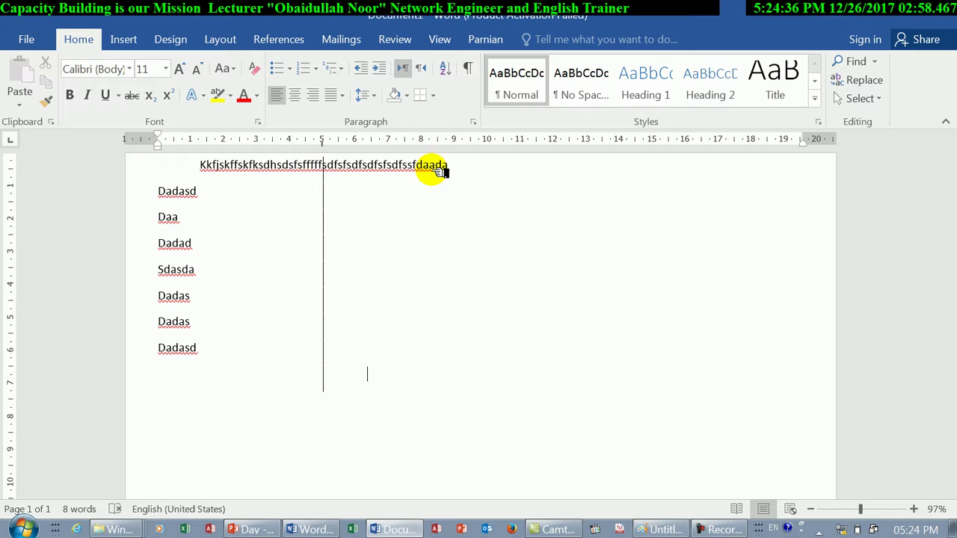
type("Zffsdfsds")
key("Return")
type("Fsfsfs")
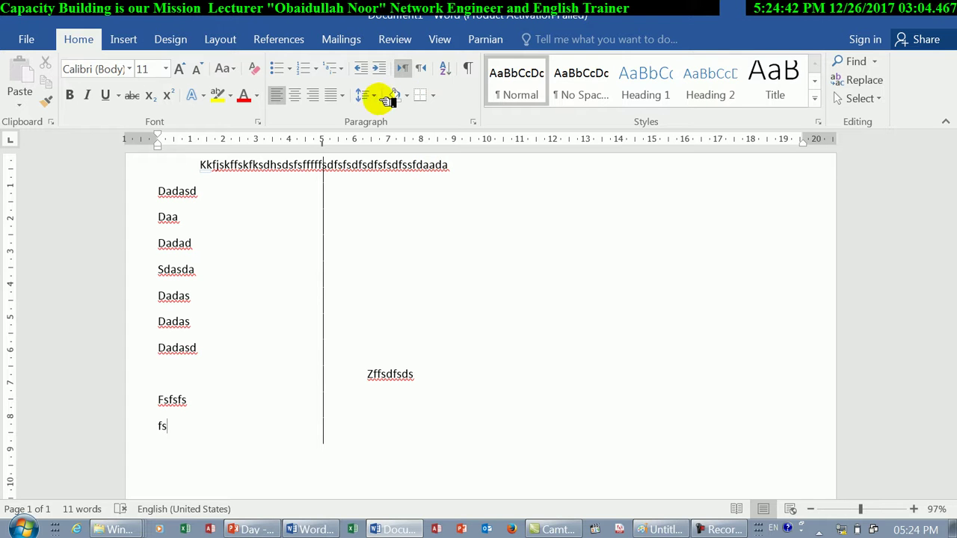
left_click(379, 99)
left_click(400, 229)
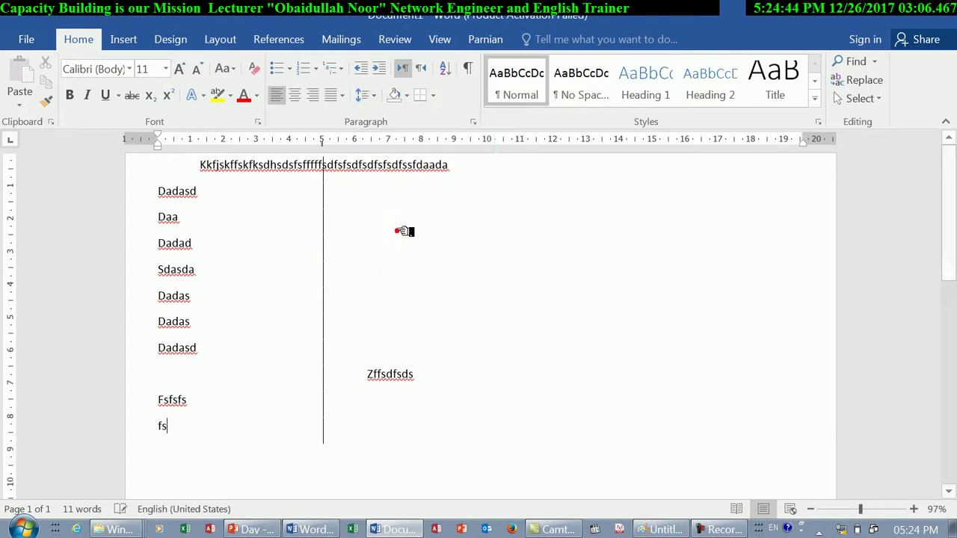
Step: Try clearing the tab stops, cancel the Tabs dialog, then delete all the text
left_click(539, 489)
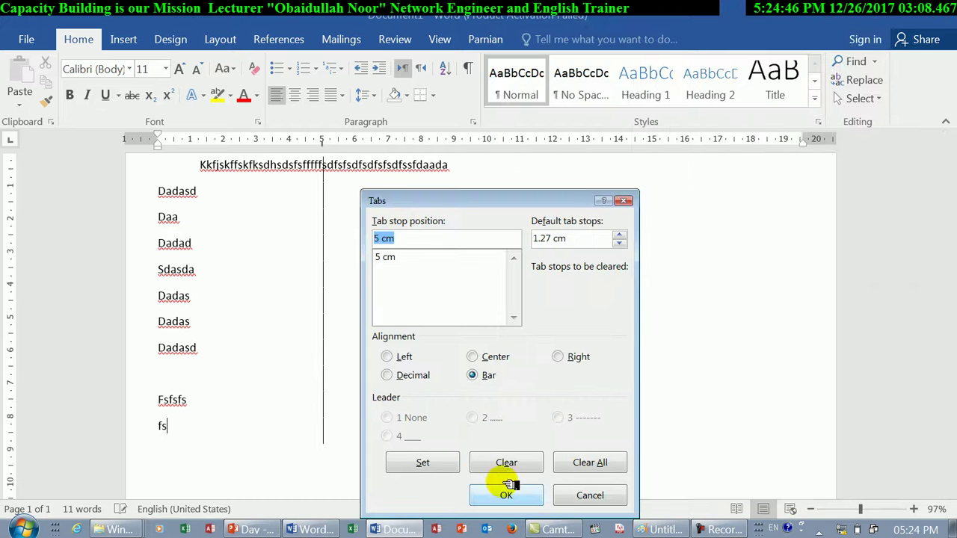
left_click(587, 464)
left_click(386, 357)
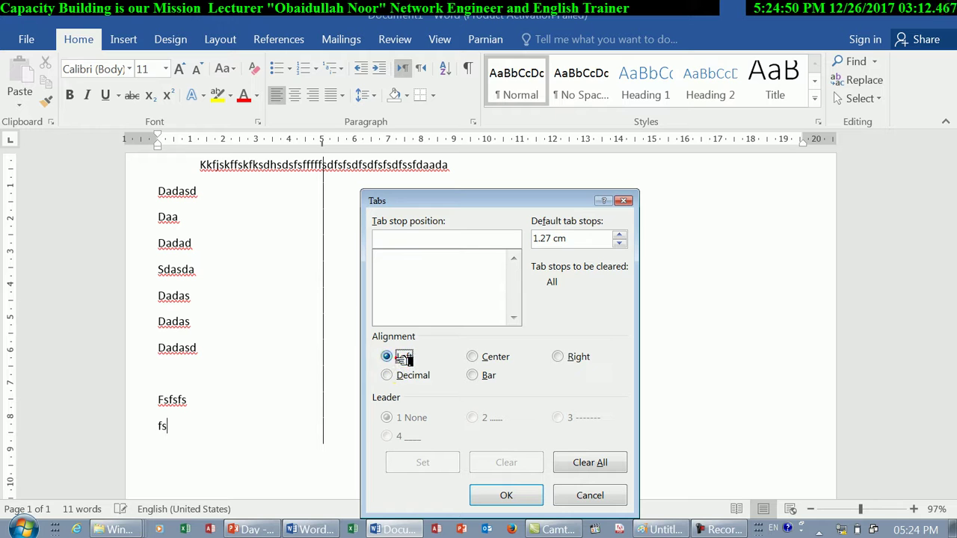
left_click(394, 244)
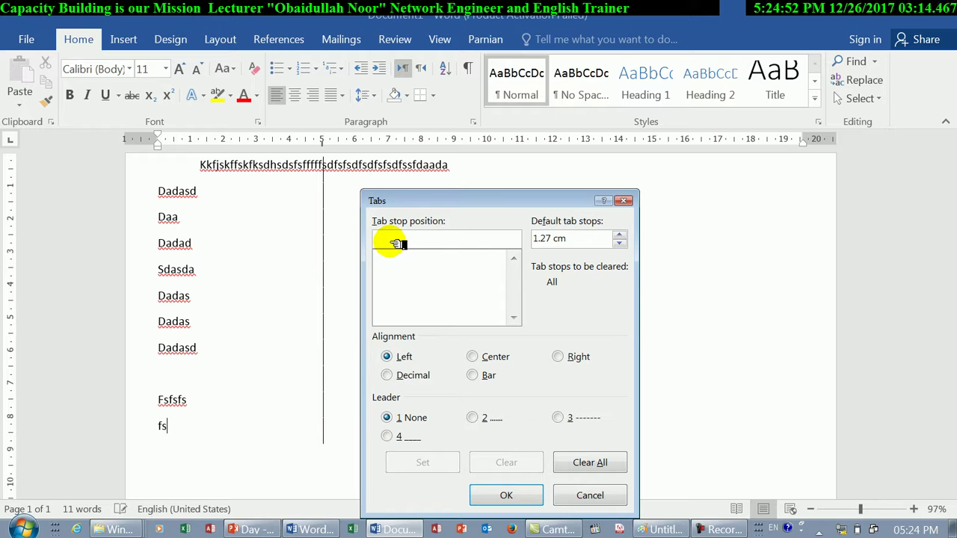
type("5")
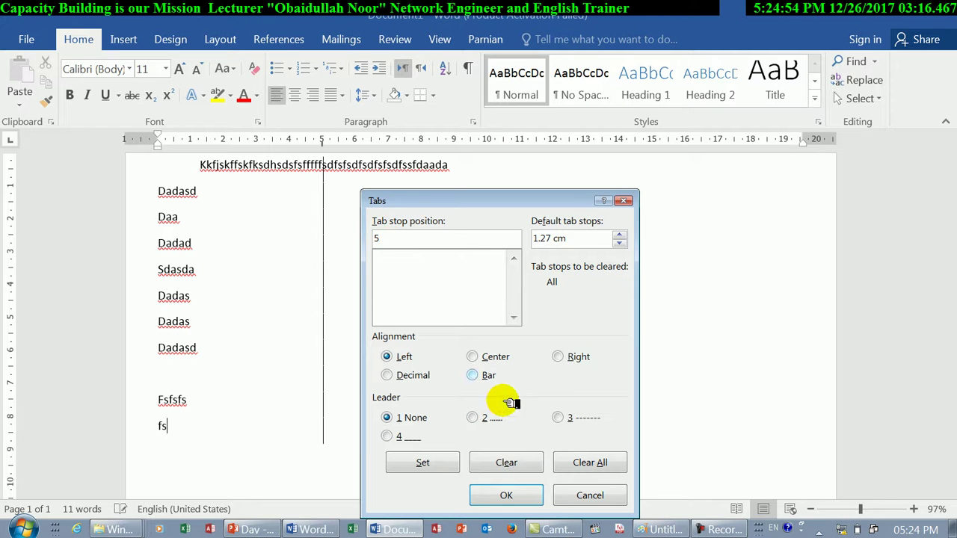
left_click(590, 495)
key("ctrl+a")
key("Delete")
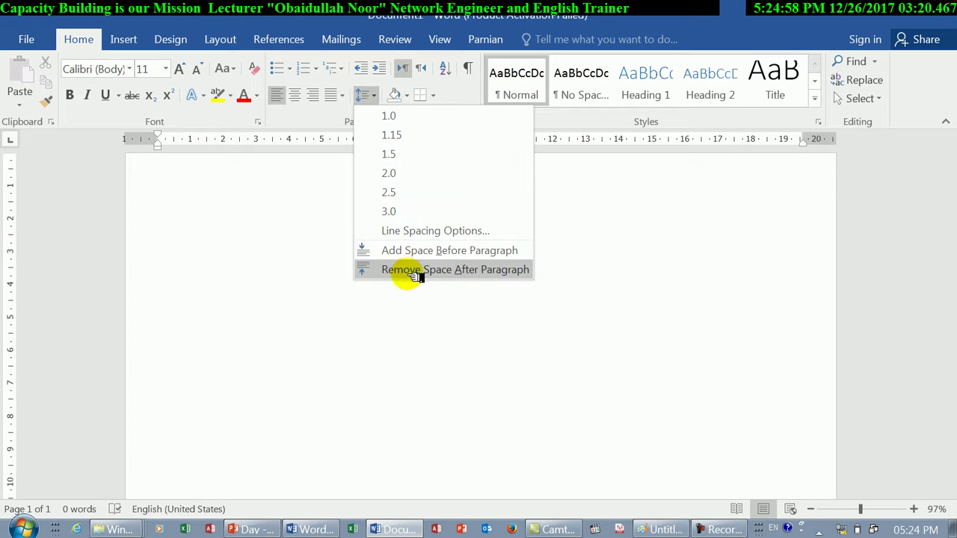
Step: Add a 4 cm left tab stop with the underline leader (option 4)
left_click(405, 224)
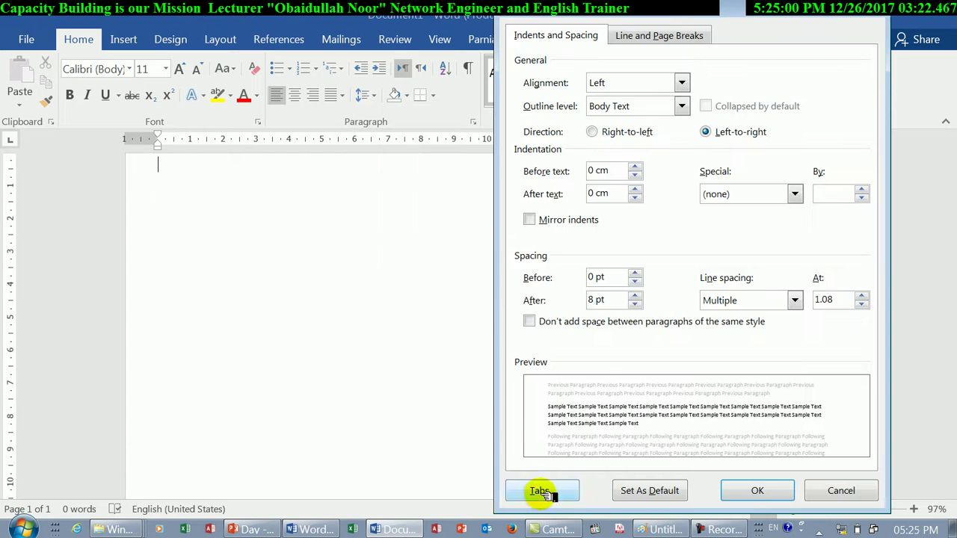
left_click(541, 491)
left_click(385, 239)
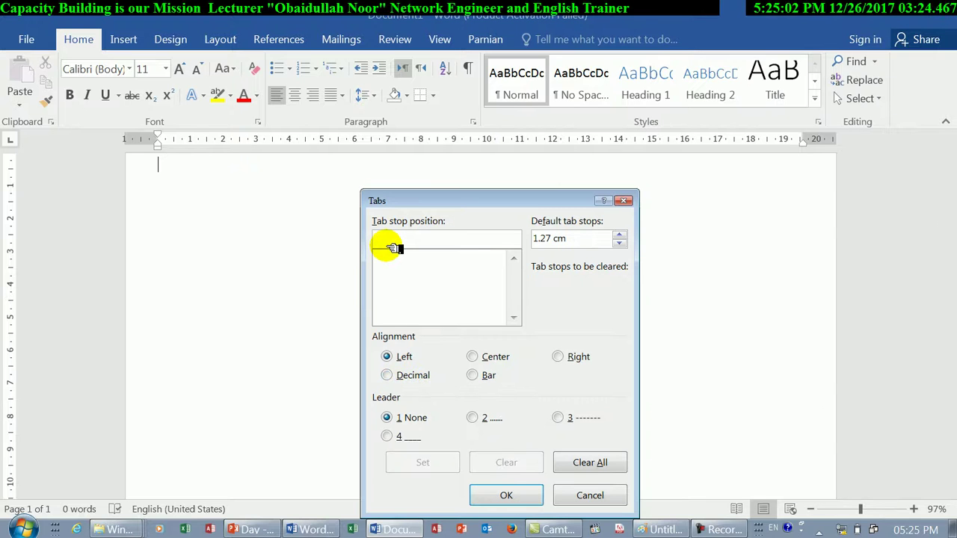
type("4")
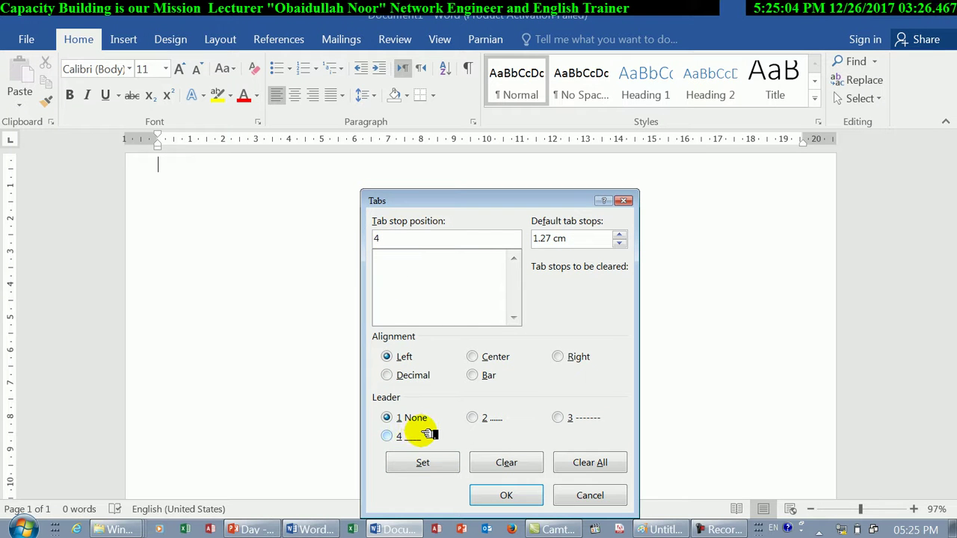
left_click(476, 418)
left_click(559, 419)
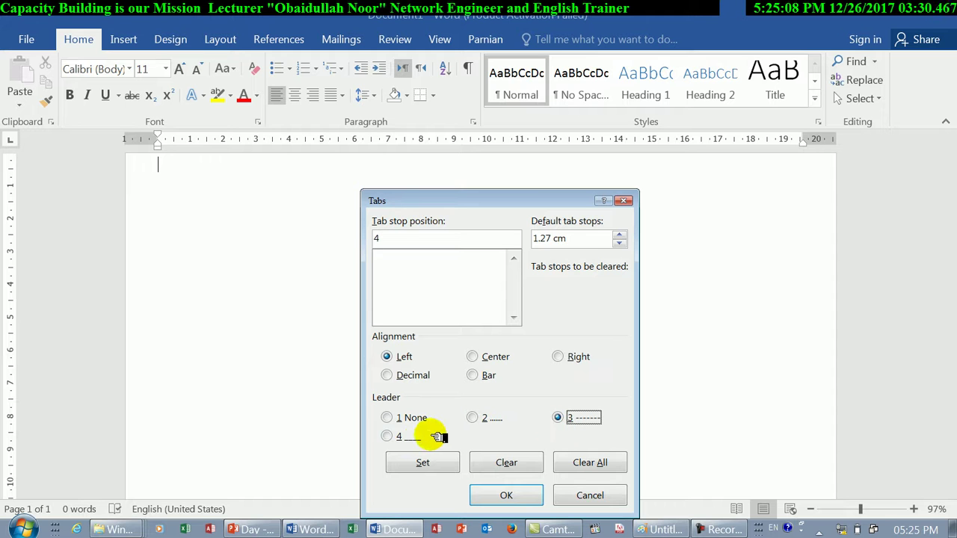
left_click(387, 436)
left_click(421, 461)
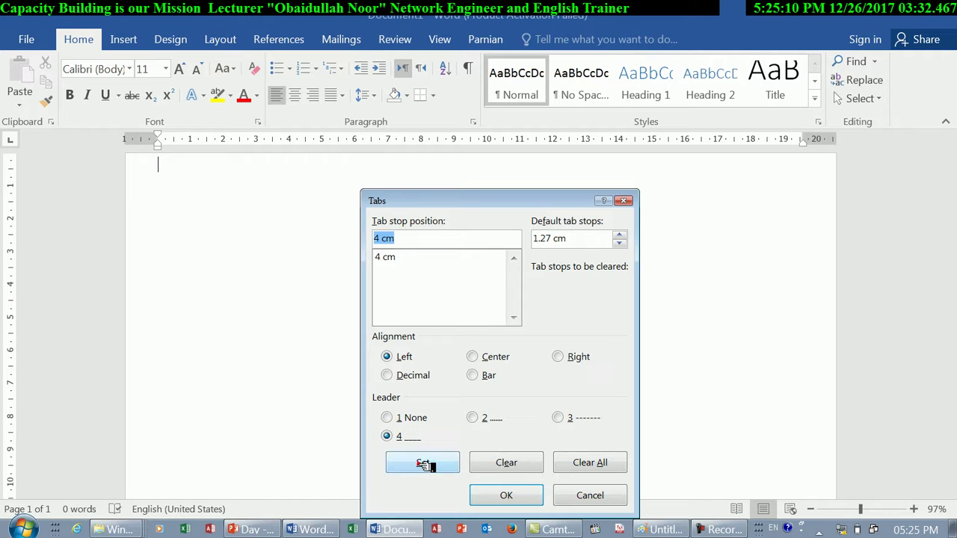
left_click(501, 496)
type("sfksfkfsjdkfjksdfj")
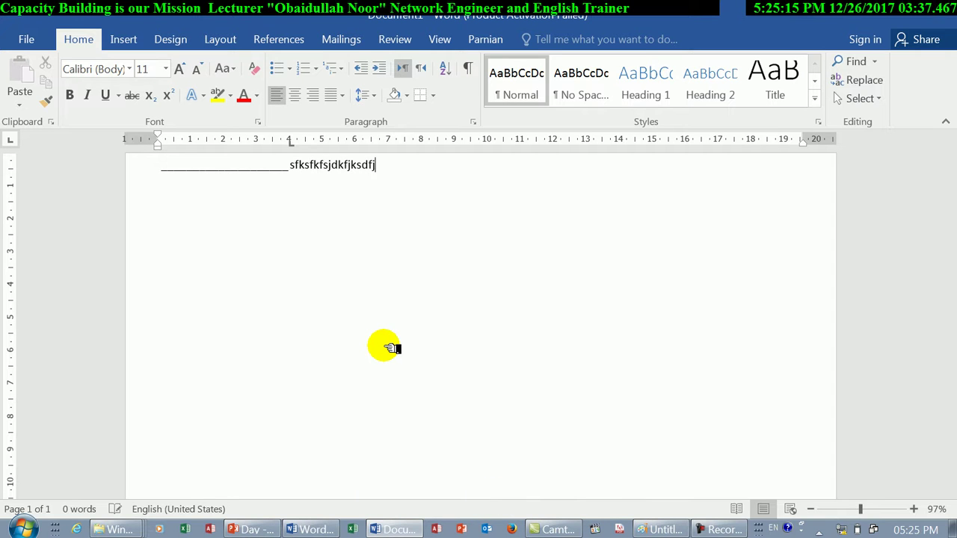
Step: Type lines sdkfjskdfjskfjjsdfsfkfjfsdf and s, end with a line starting 1:, then select all
type("sdkfjskdfjskfjjsd")
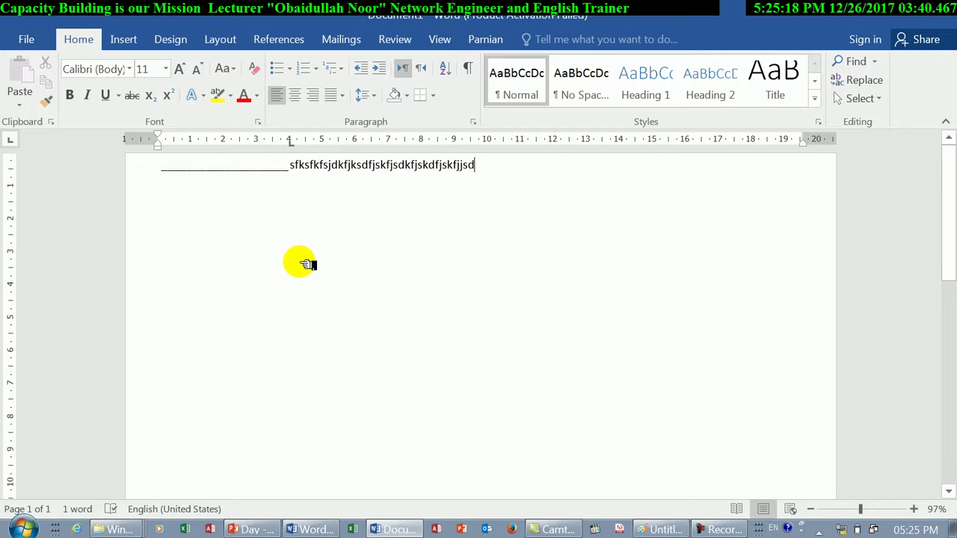
type("fsfkfjfsdf")
key("Return")
type("s")
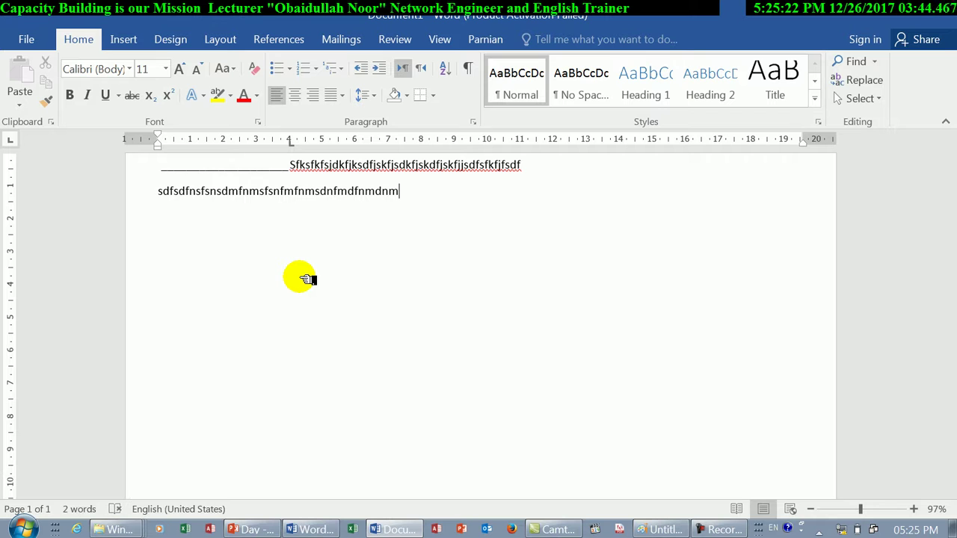
key("Return")
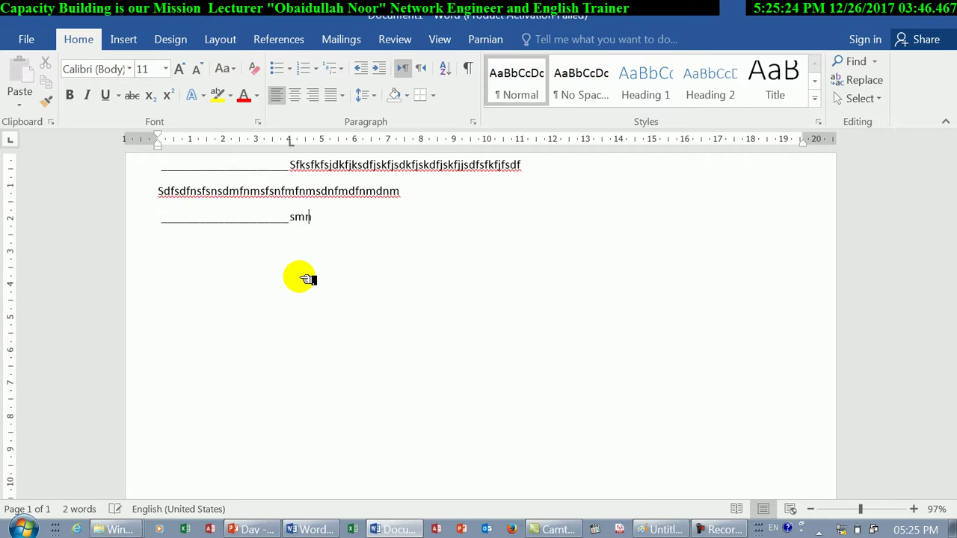
type("smnsfnsmffnnfmfnndfnmsmsdnmfnsmfndmfnsdmfnsmfnsdmfns")
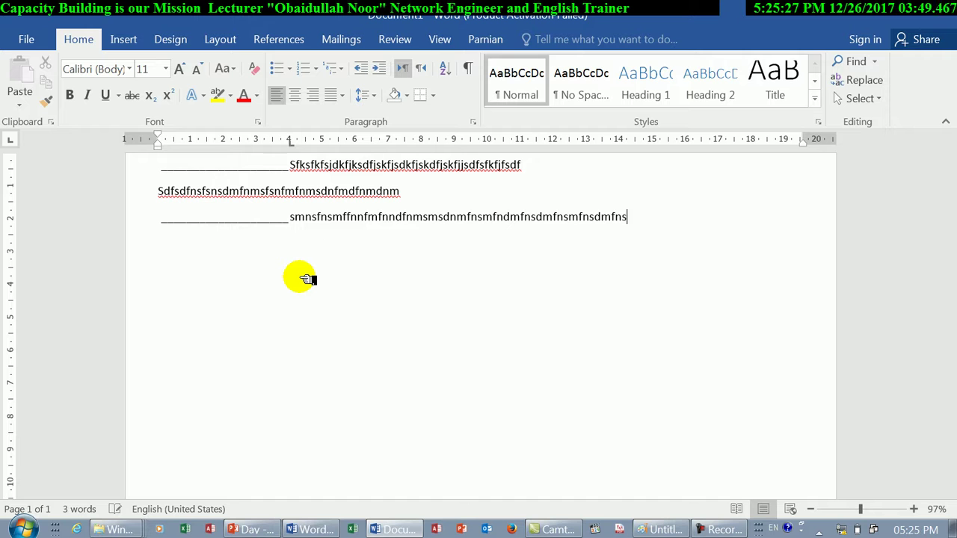
key("Return")
type("kffdjkgjdfgjdkfgjdfkgjjdkfgjdfkgjdkfjgdfkgjdkgjdkfgjdkfgjkgjdfgjdjgkdfjdf")
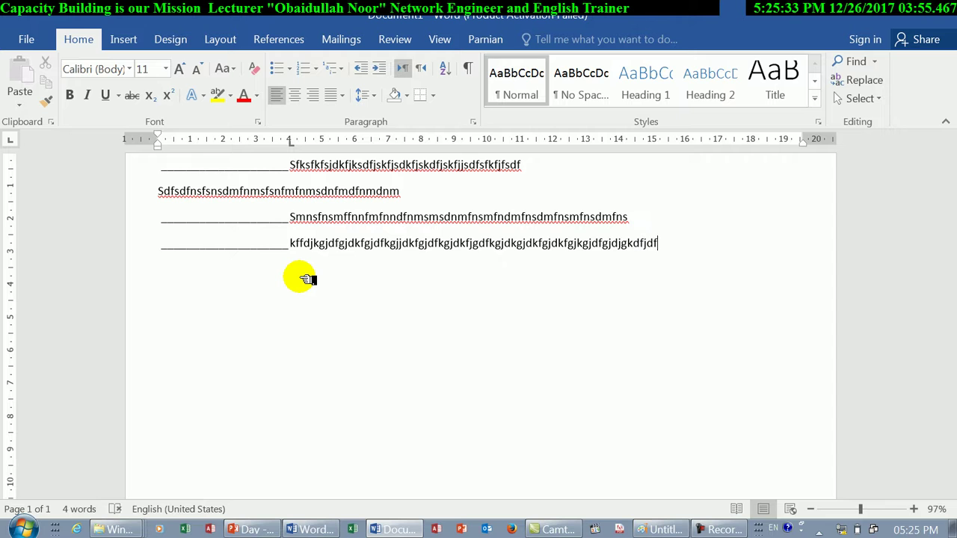
key("Return")
type("1")
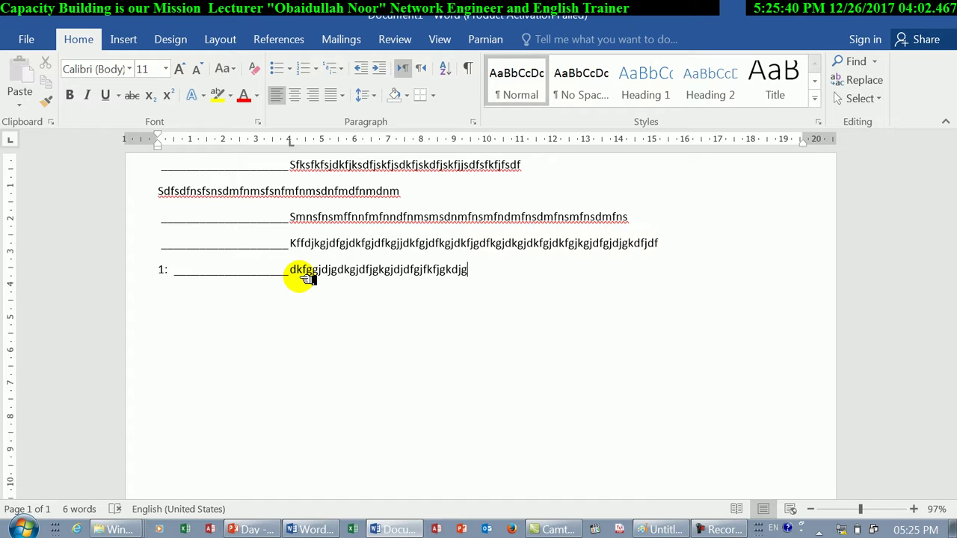
key("ctrl+a")
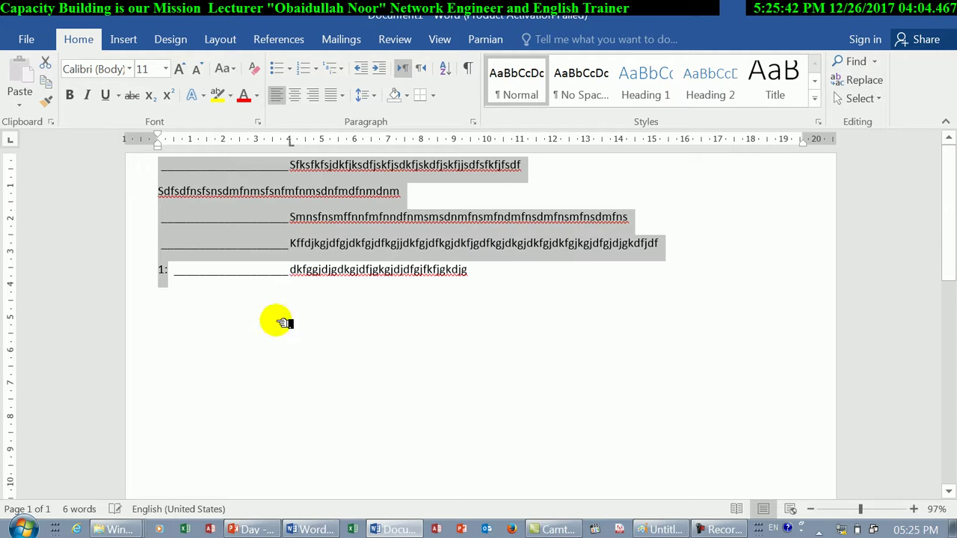
Step: Clear all tab stops from the leader lines through the paragraph Tabs settings
left_click(278, 321, "shift")
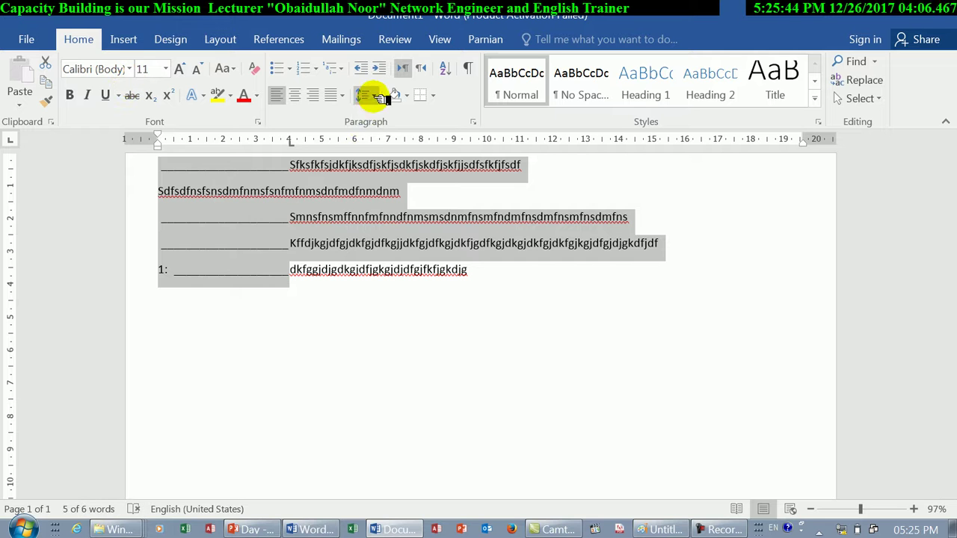
left_click(380, 97)
left_click(400, 229)
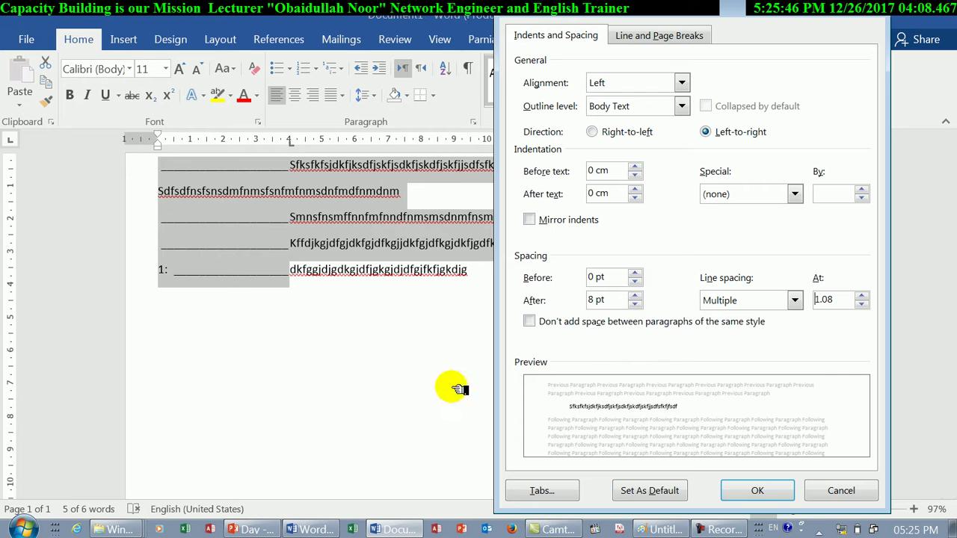
left_click(531, 487)
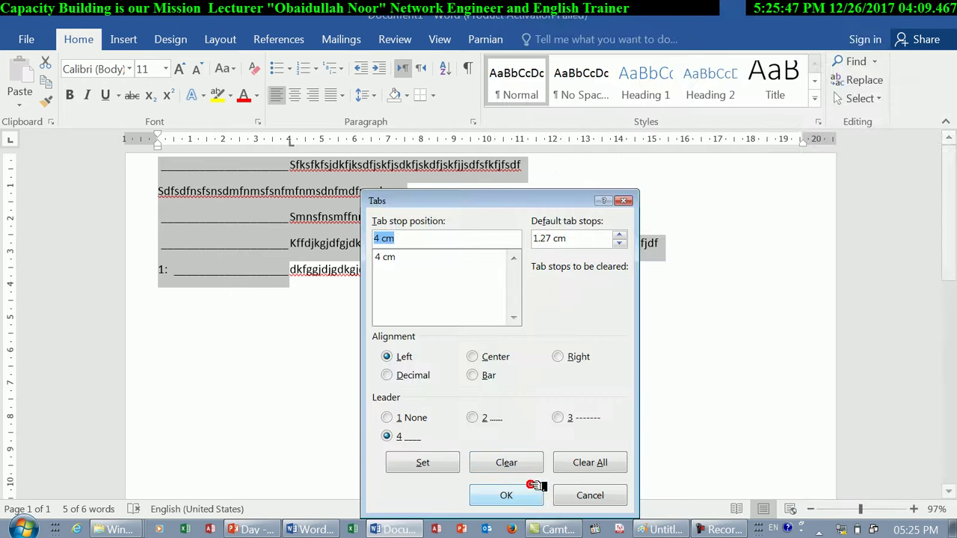
left_click(583, 462)
left_click(532, 493)
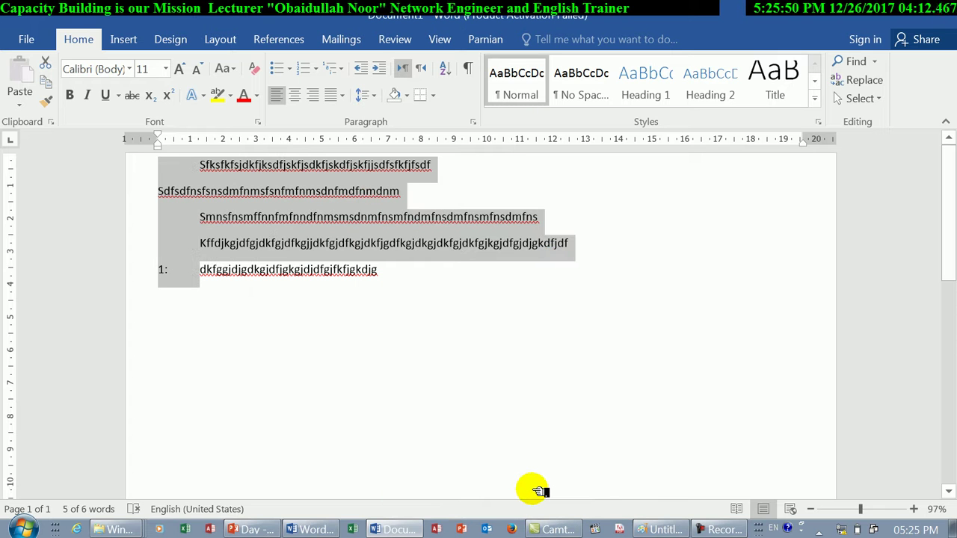
Step: Delete the leader lines and all remaining text, leaving the document empty with 0 words
key("Delete")
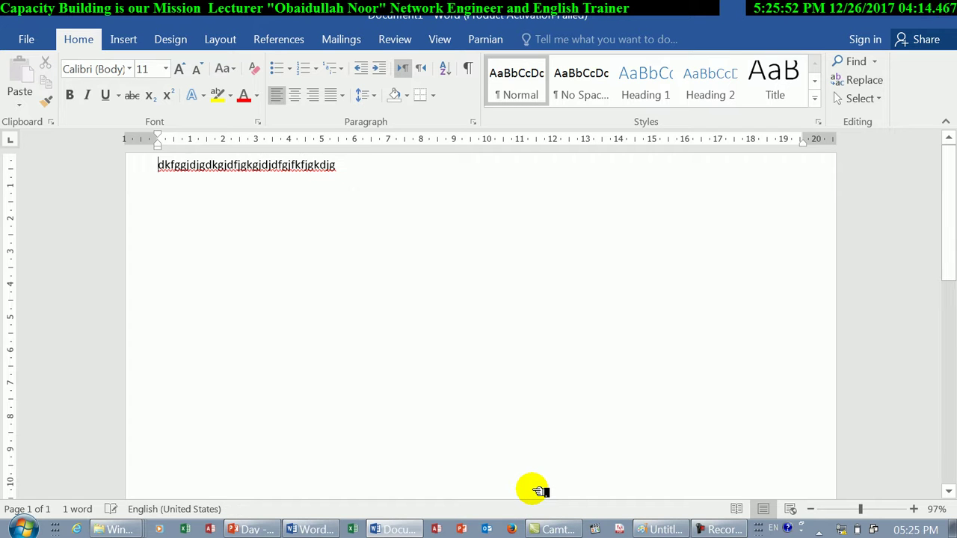
key("ctrl+a")
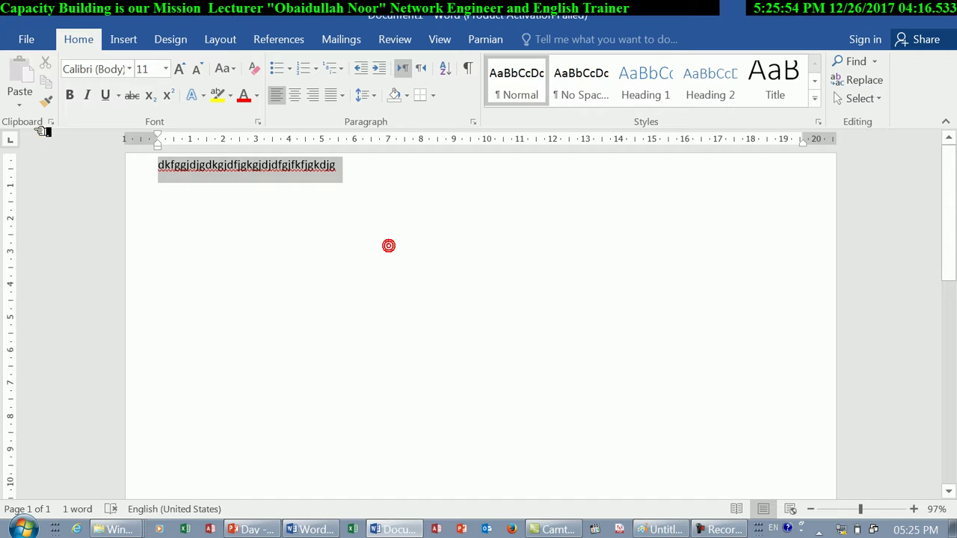
key("Delete")
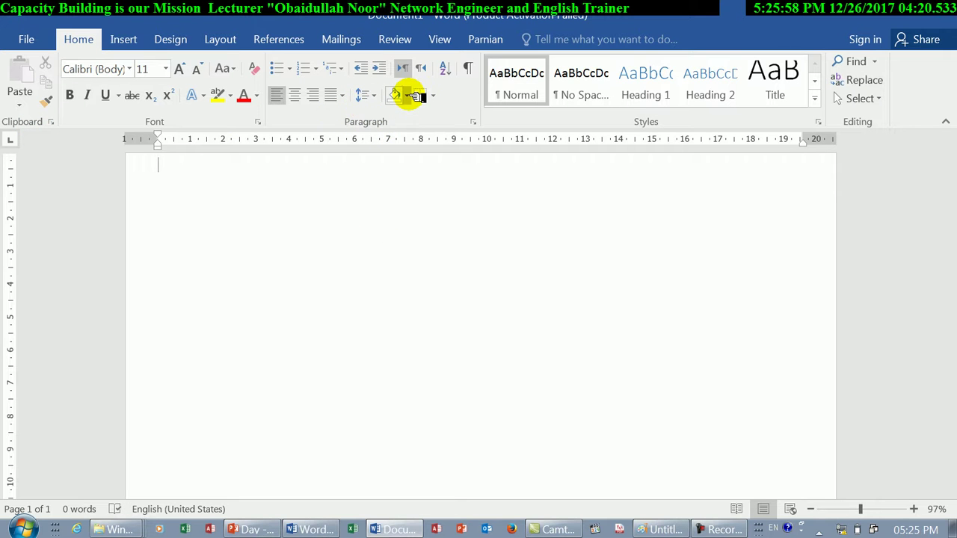
left_click(409, 95)
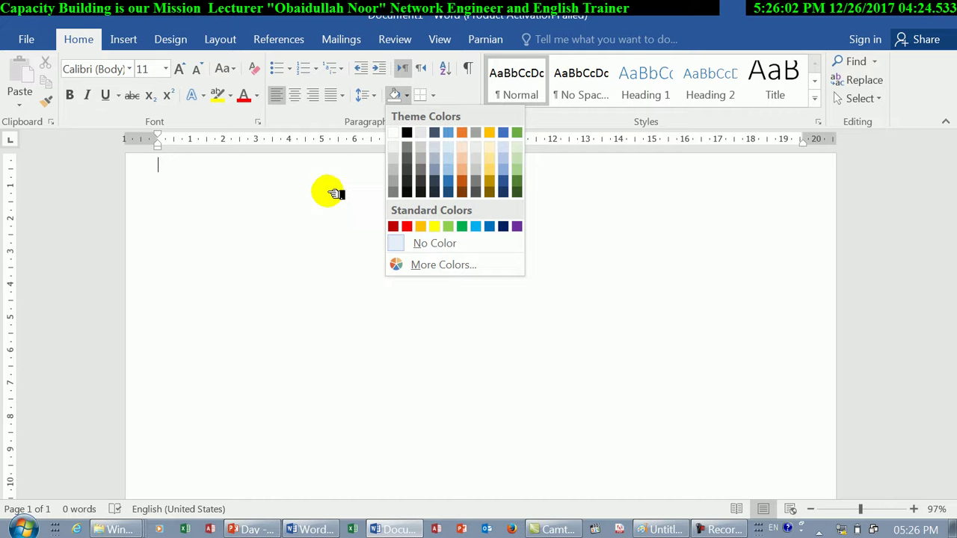
left_click(323, 247)
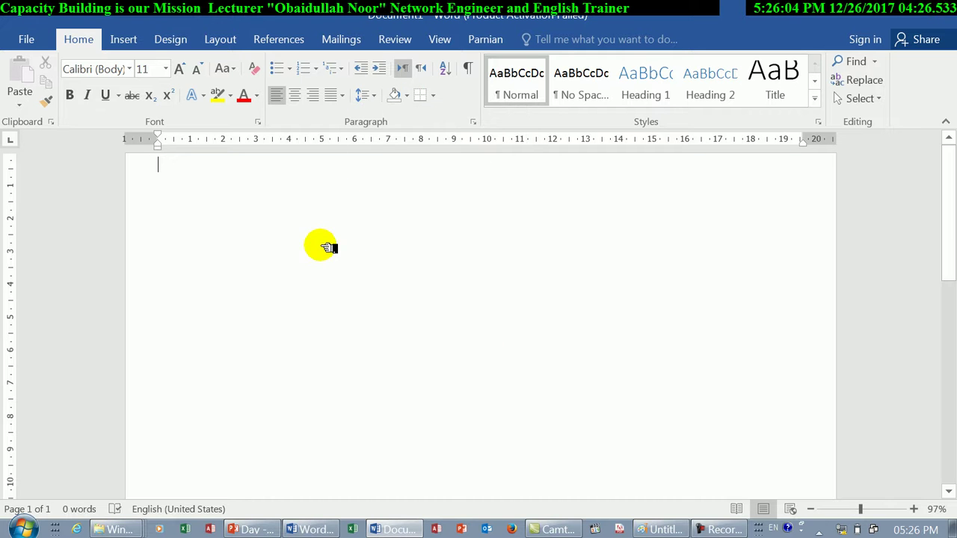
Step: Generate five paragraphs of sample text with =rand(), beginning 'Video provides a powerful way…'
type("=rand(")
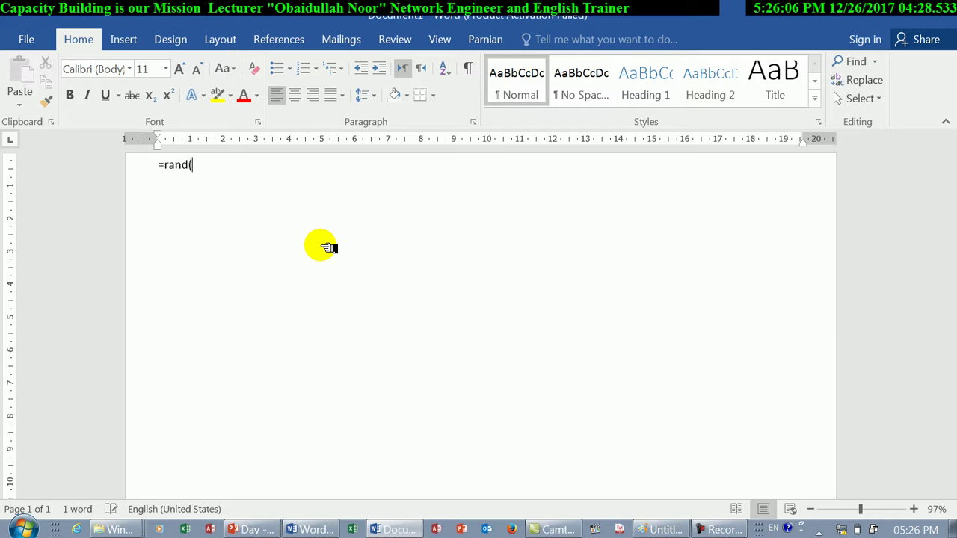
key("Return")
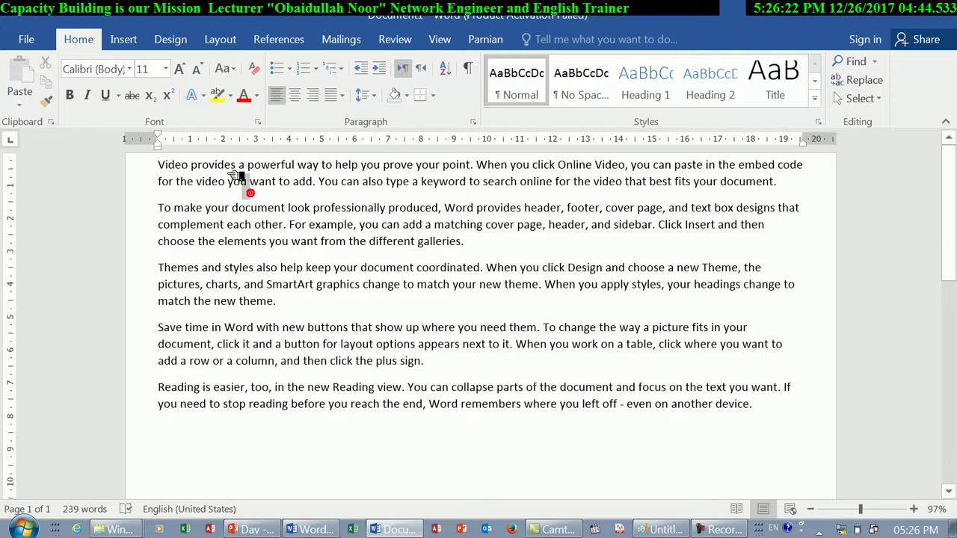
triple_click(252, 184)
Step: Give the opening lines of the first paragraph yellow shading
left_click_drag(197, 166, 154, 166)
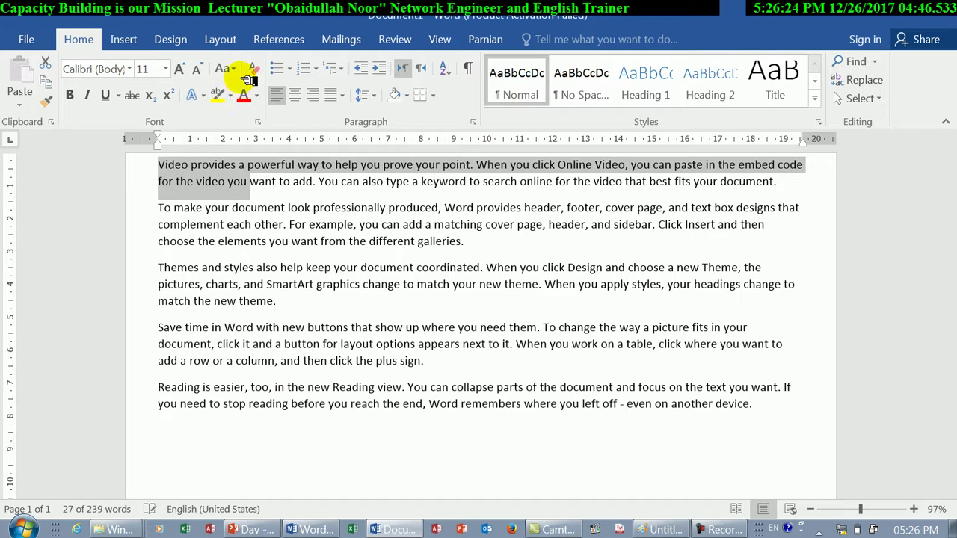
left_click(233, 97)
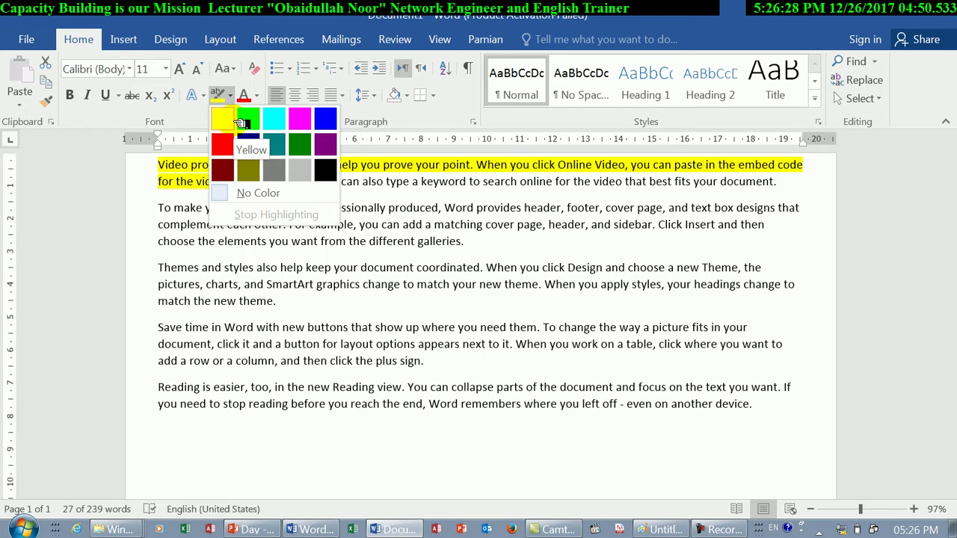
left_click(406, 95)
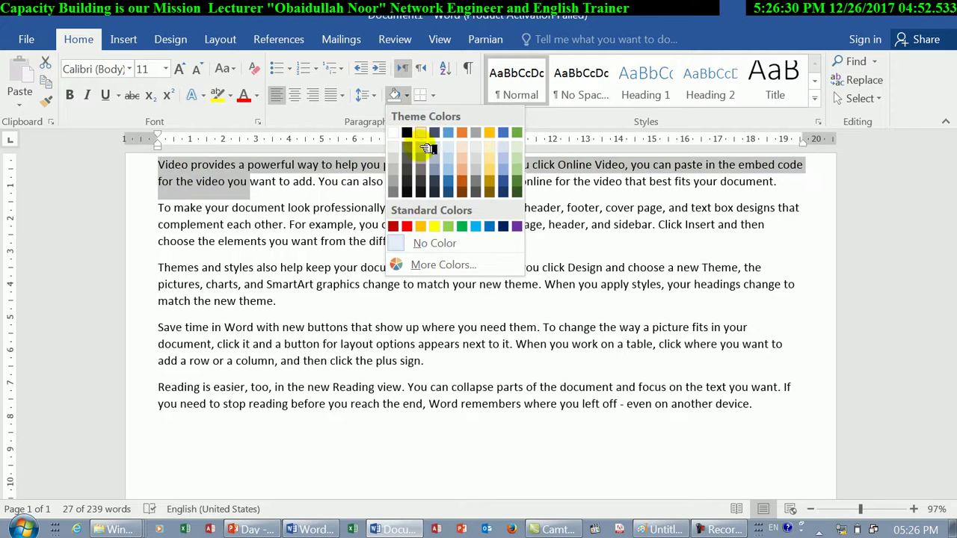
left_click(433, 225)
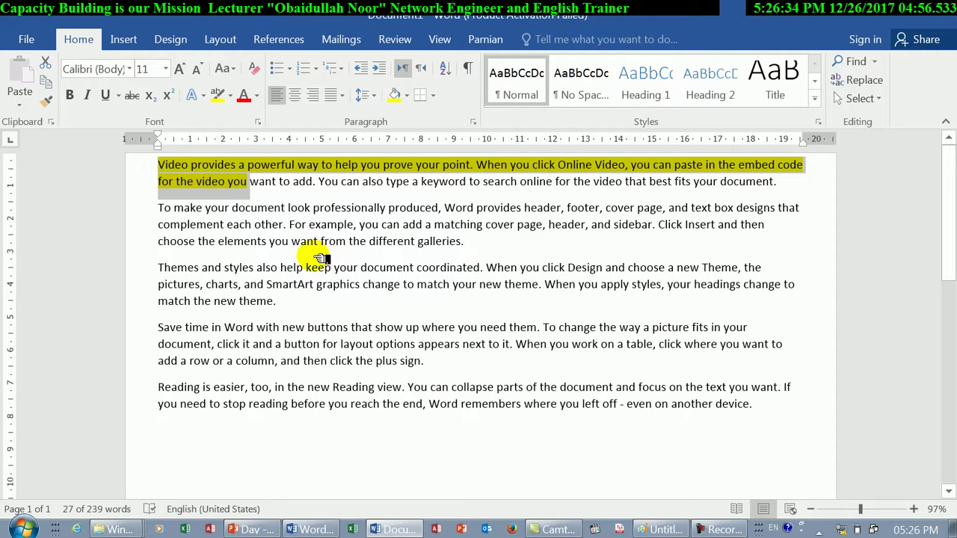
Step: Highlight the second paragraph in yellow and clear any shading from it
left_click_drag(466, 242, 171, 210)
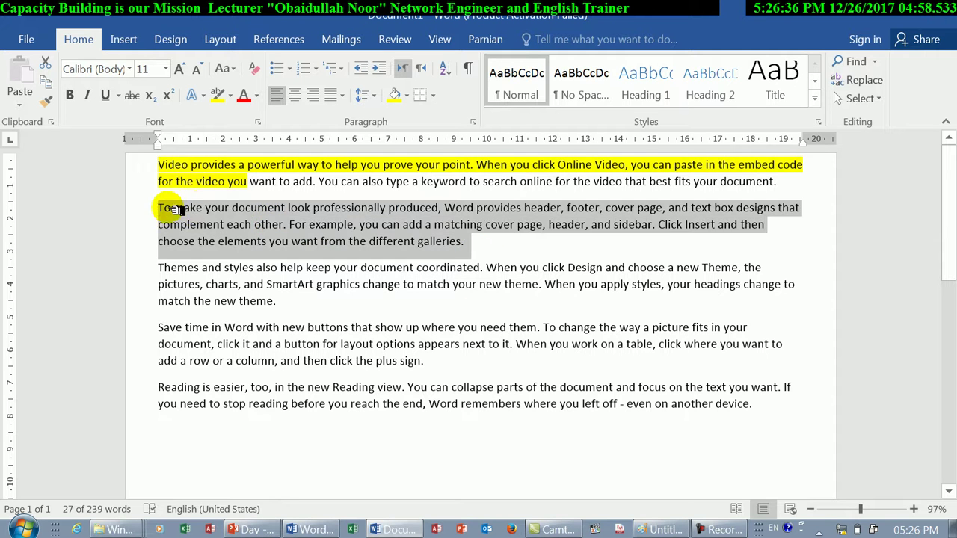
left_click(216, 95)
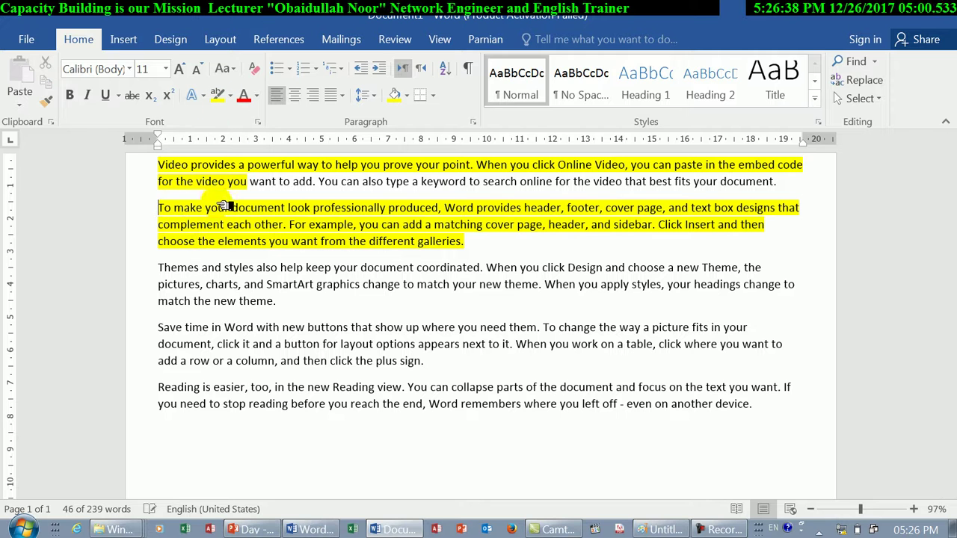
left_click(220, 260)
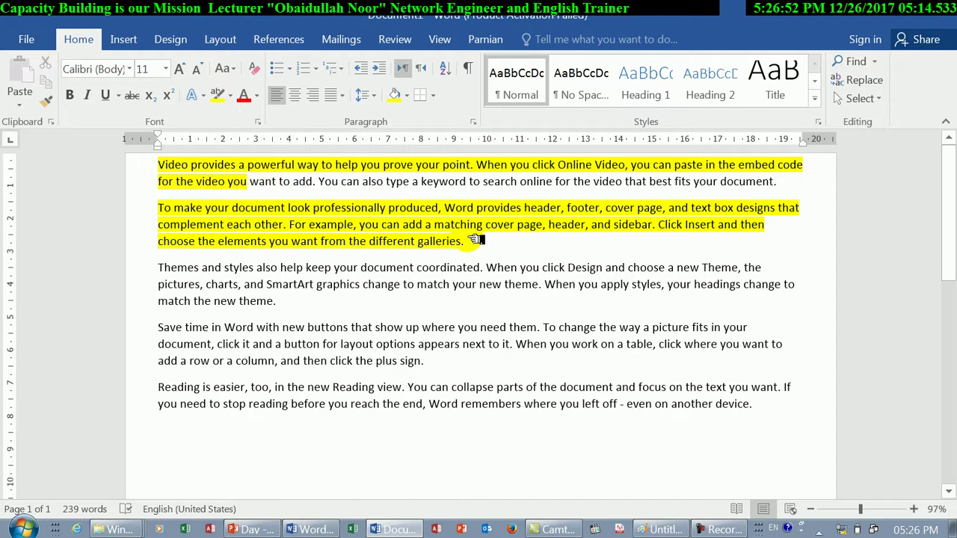
mouse_move(477, 244)
left_mouse_down()
mouse_move(234, 204)
mouse_move(161, 207)
left_mouse_up()
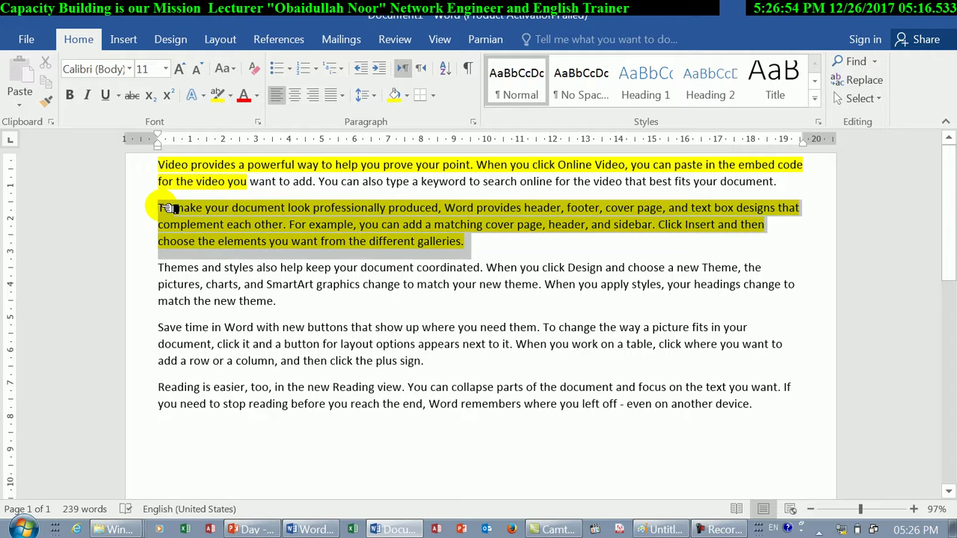
left_click(410, 96)
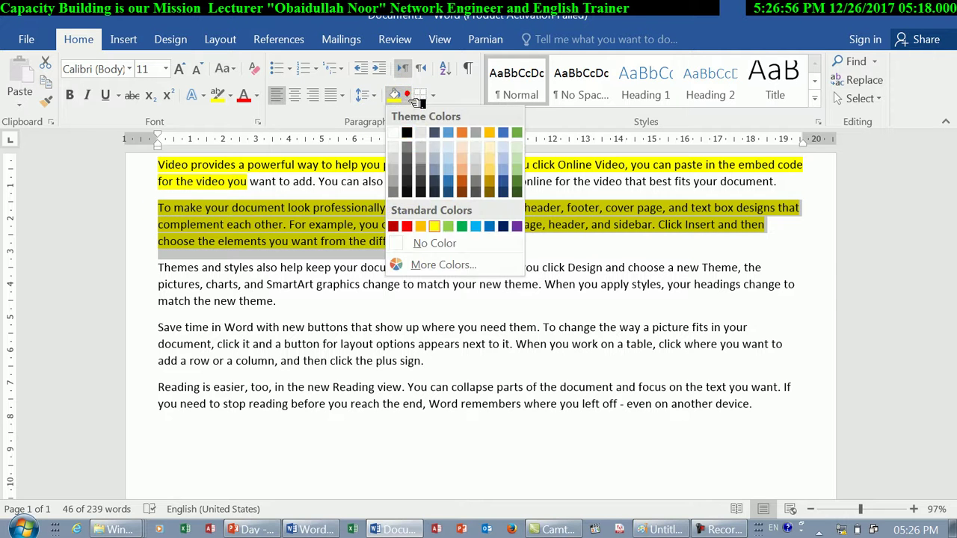
left_click(419, 243)
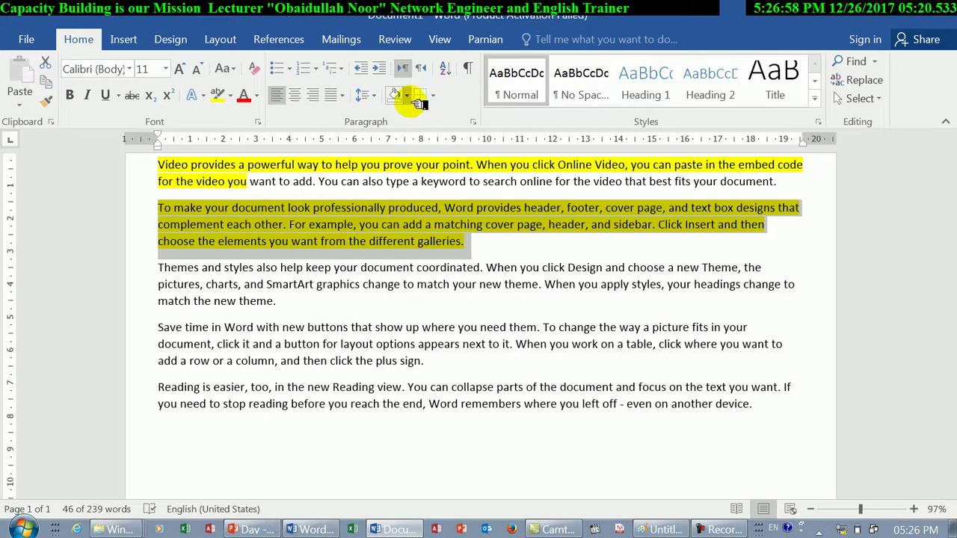
left_click(396, 97)
left_click(406, 96)
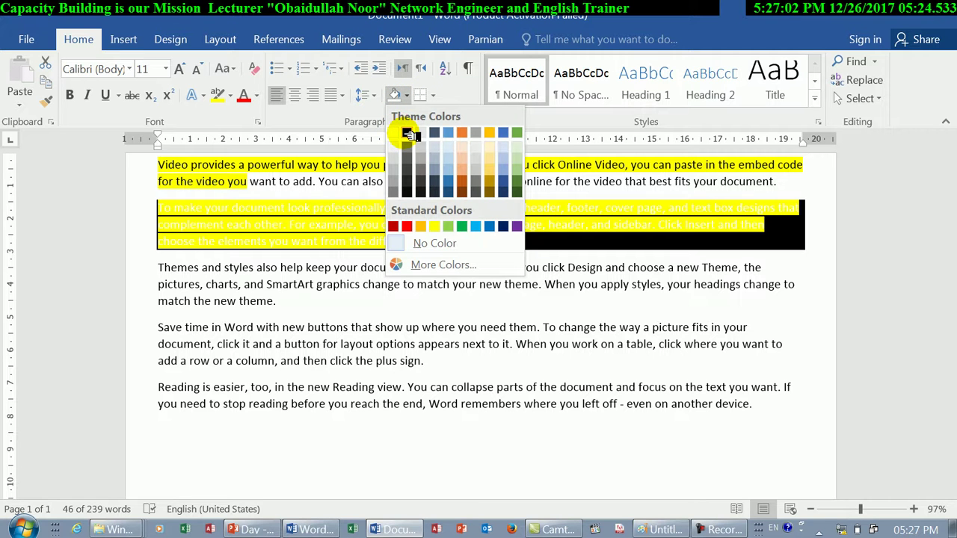
Step: Set the Shading fill to No Color in Borders and Shading, then select all text
left_click(424, 247)
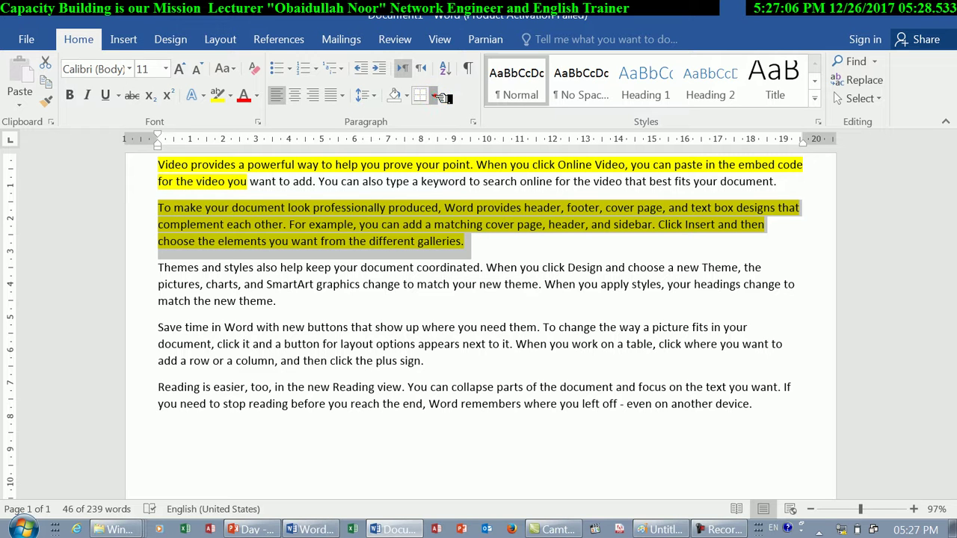
left_click(439, 96)
left_click(451, 414)
left_click(381, 95)
left_click(342, 143)
left_click(342, 141)
left_click(602, 424)
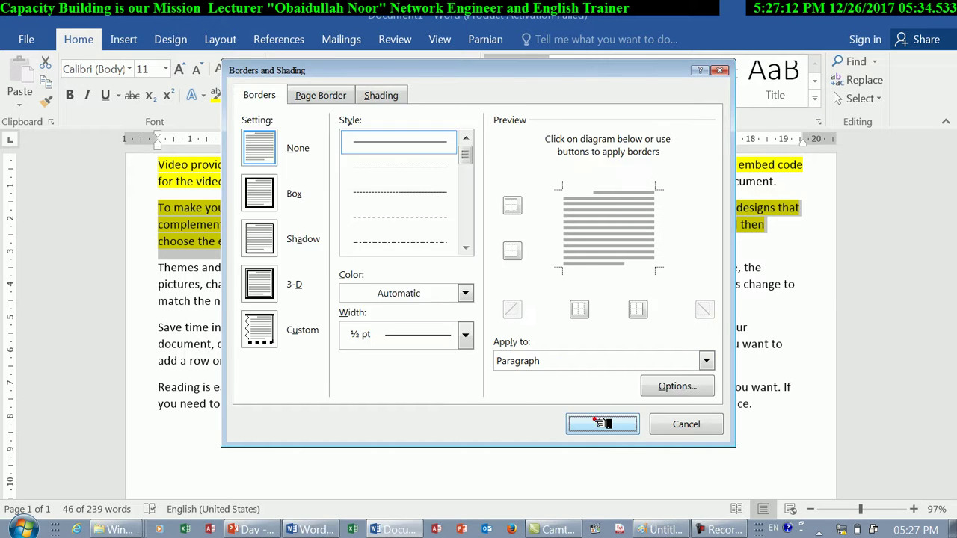
left_click(440, 208)
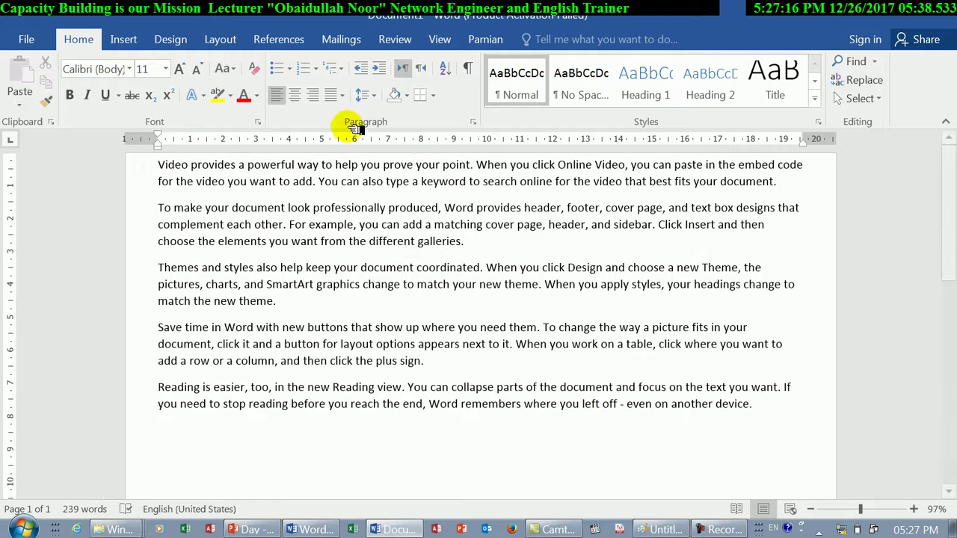
key("ctrl+a")
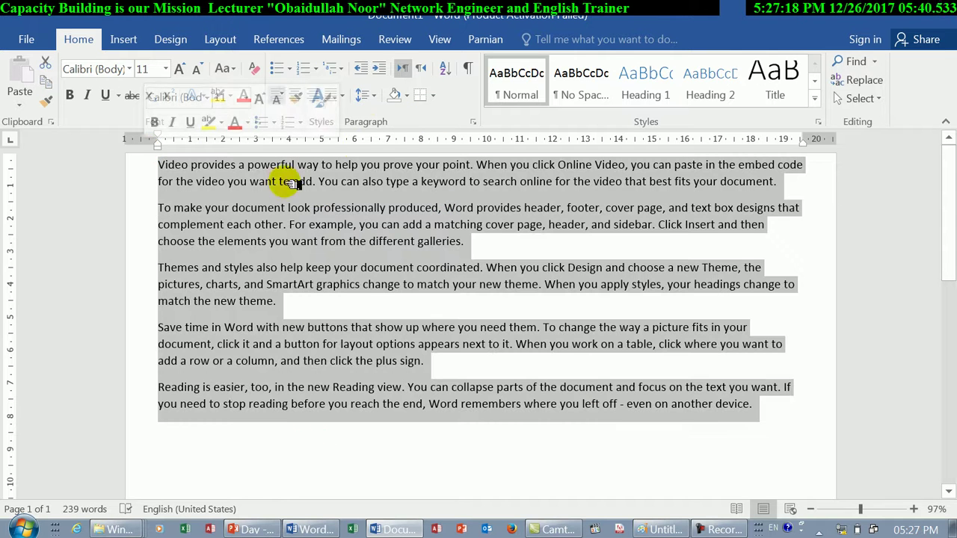
Step: Apply Bottom, Top, Left and Right paragraph borders to all the text
left_click(435, 96)
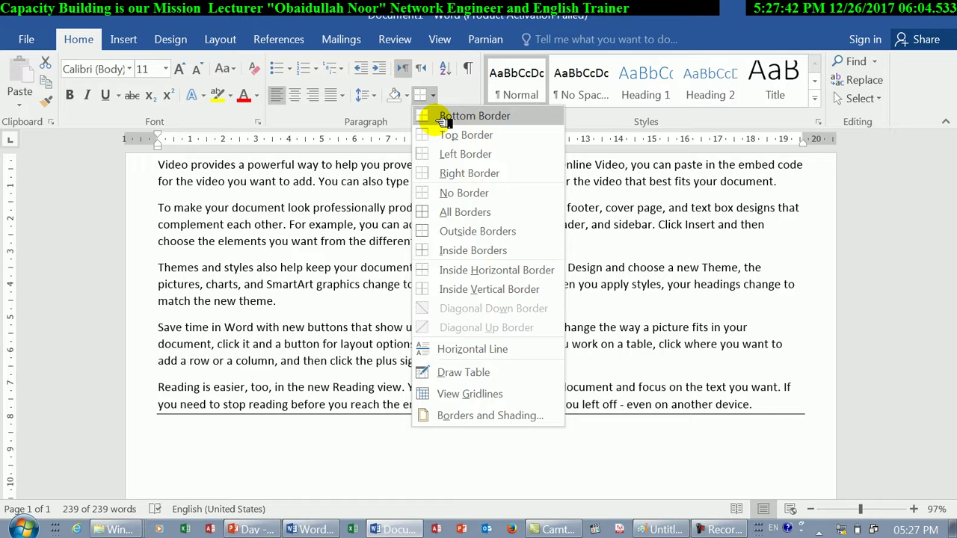
left_click(444, 120)
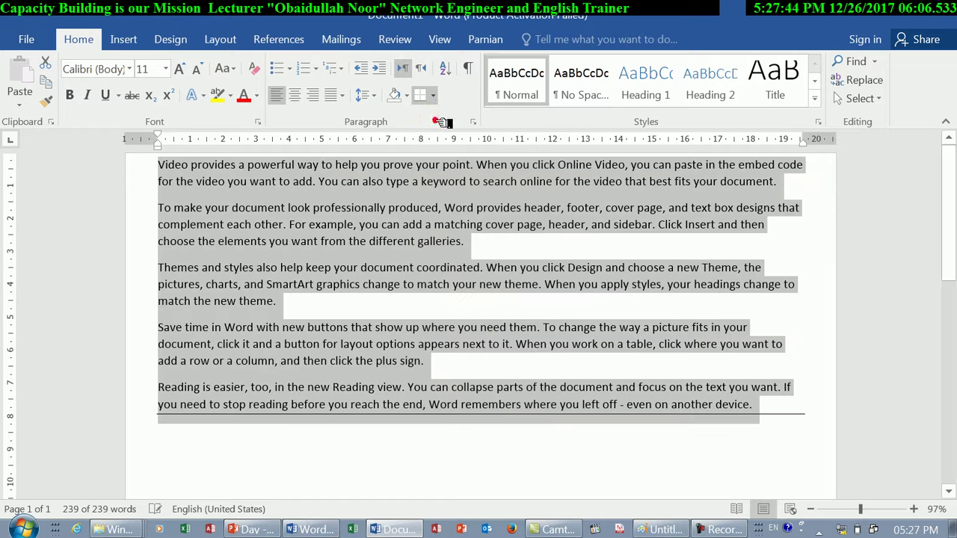
left_click(430, 96)
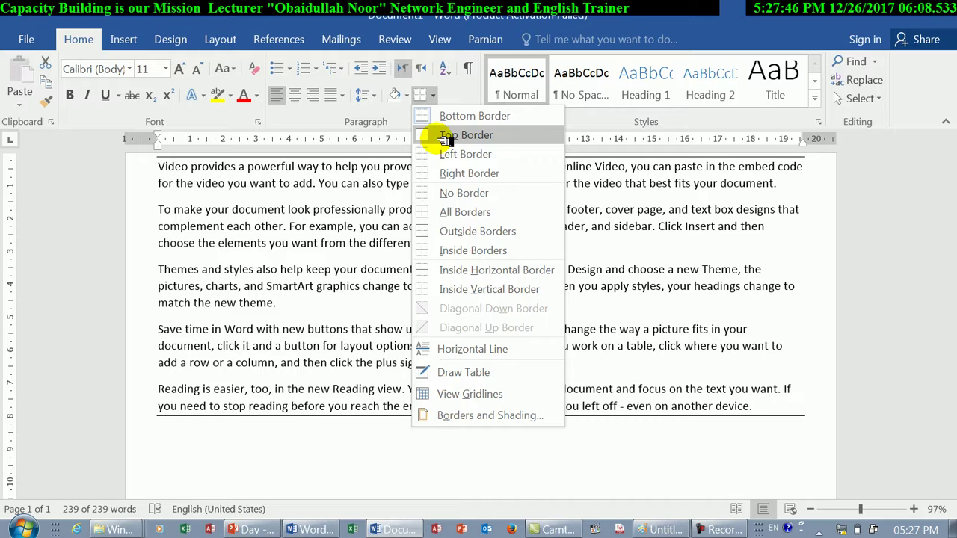
left_click(444, 137)
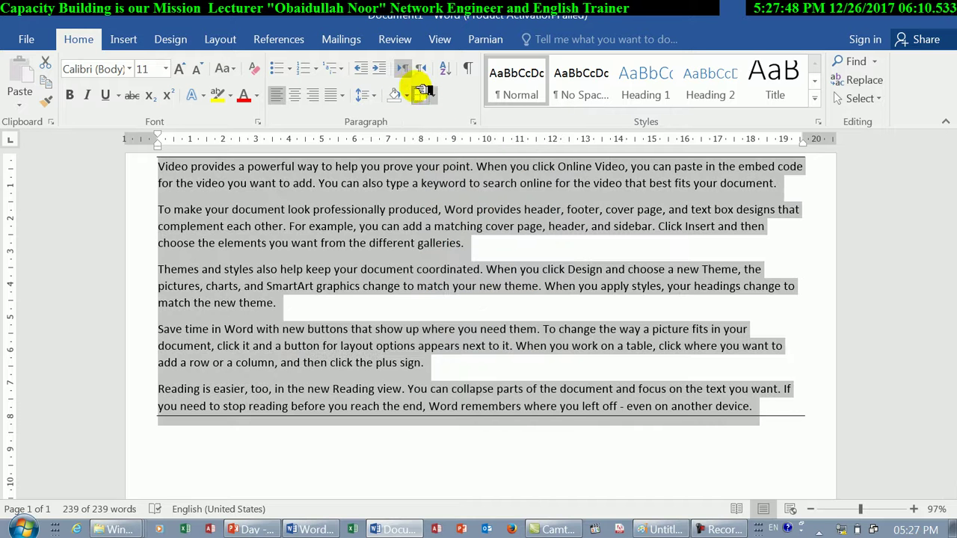
left_click(440, 97)
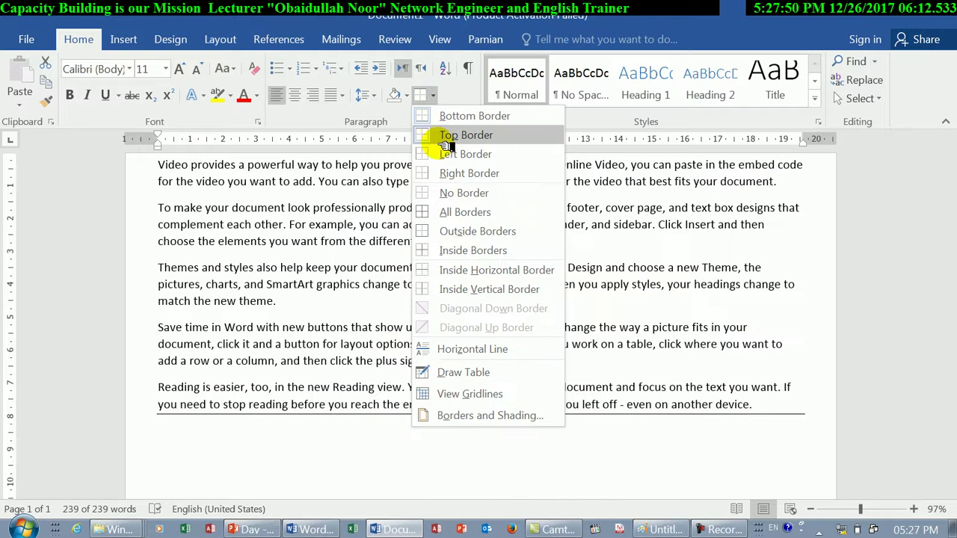
left_click(441, 155)
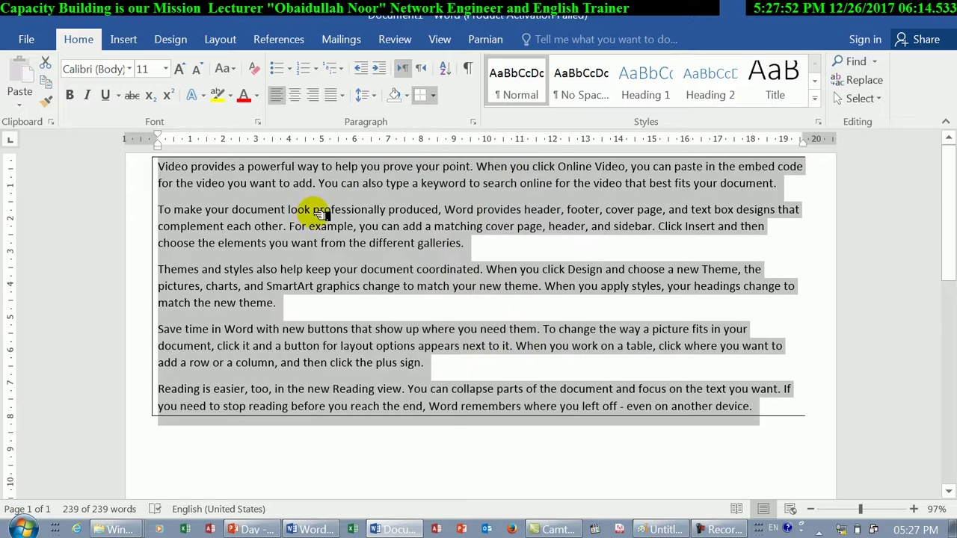
left_click(434, 96)
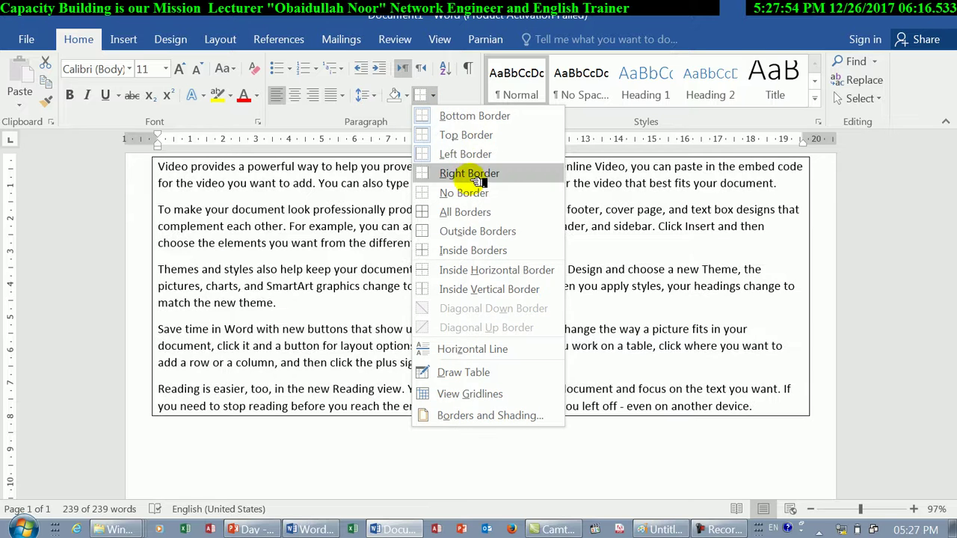
left_click(488, 174)
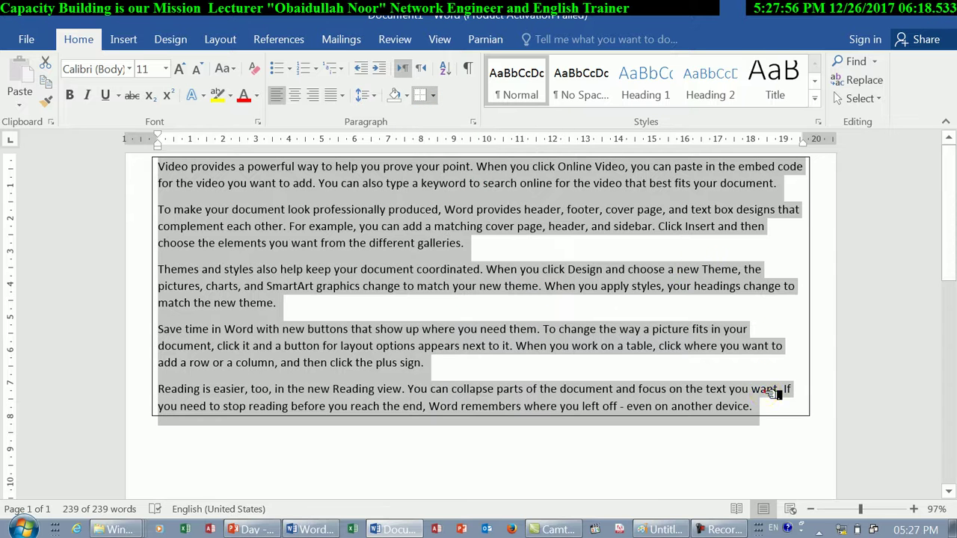
Step: Add two short lines, Sdfsff and Fd, at the end inside the box
left_click(778, 389)
left_click(769, 403)
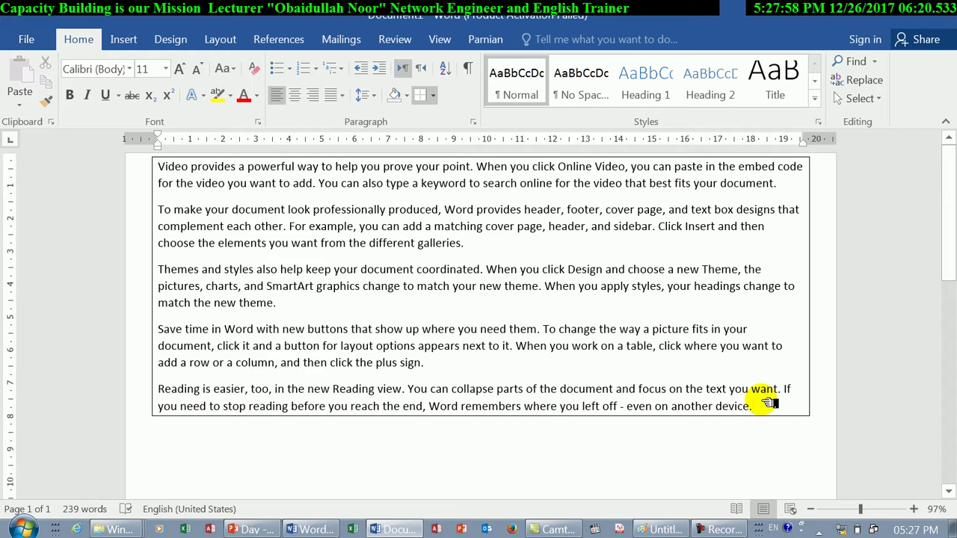
key("Return")
type("f")
key("Return")
type("fd")
key("Return")
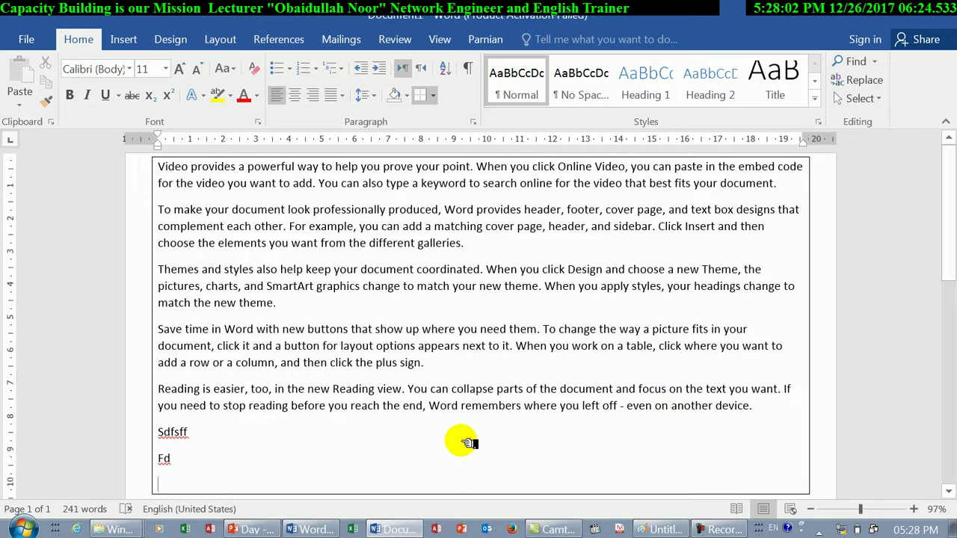
Step: Try All Borders on the whole text, then remove borders, including from the empty last line
left_click_drag(184, 485, 150, 161)
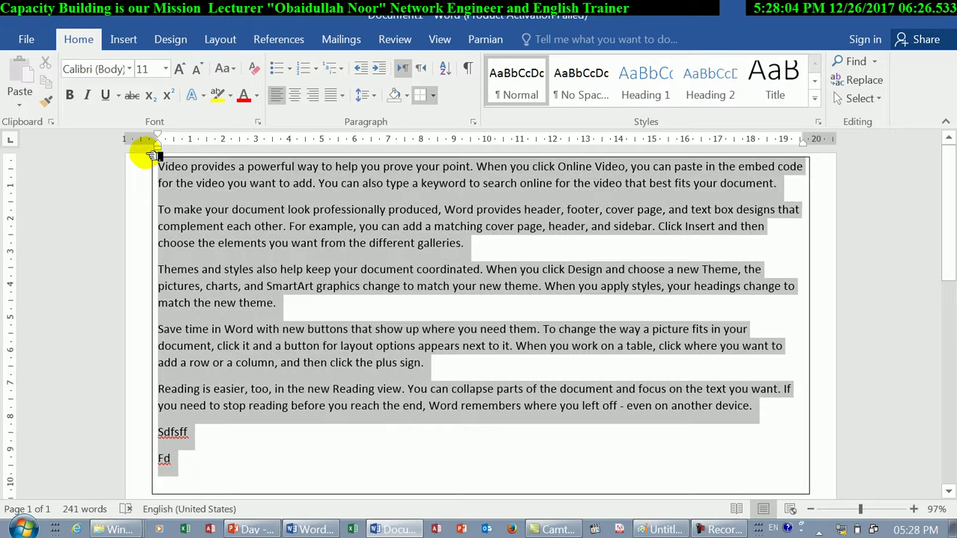
left_click(432, 95)
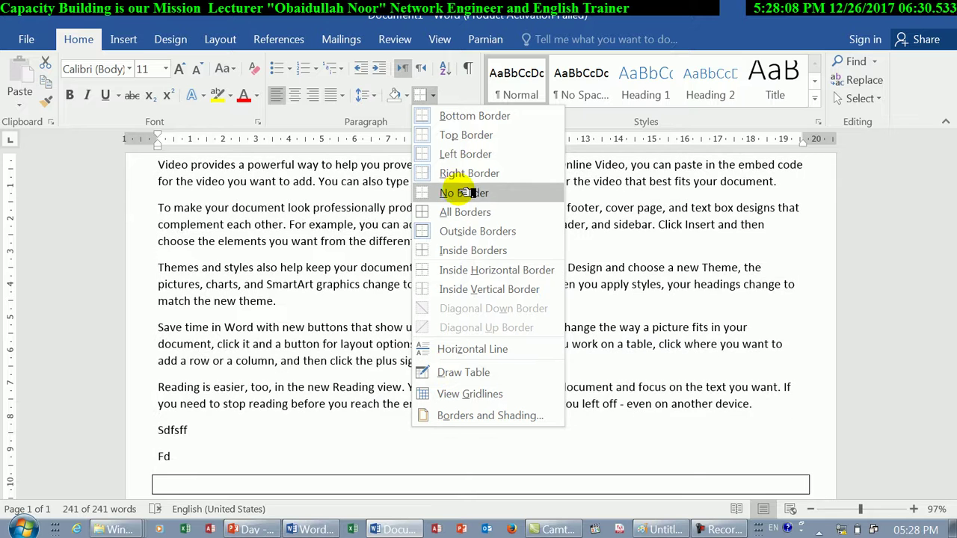
left_click(460, 212)
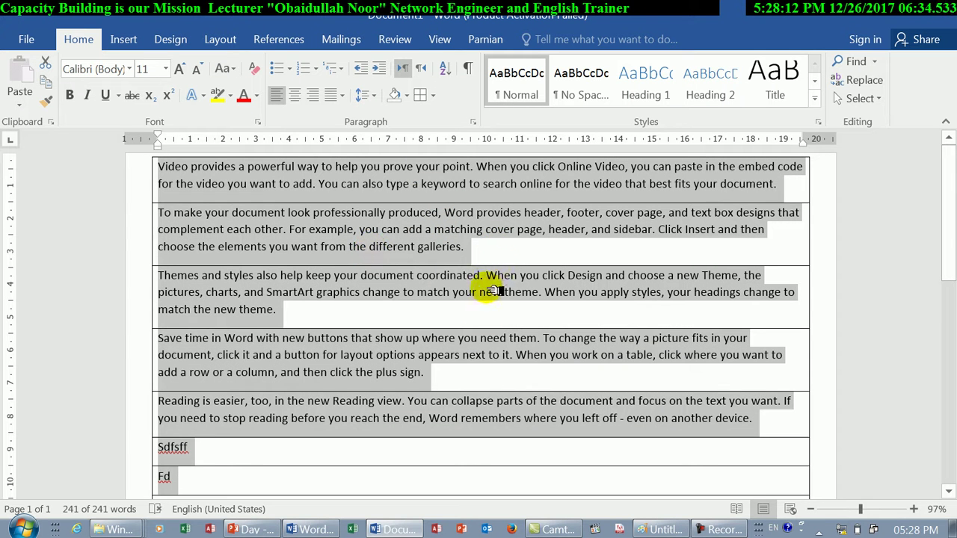
left_click(432, 95)
left_click(454, 192)
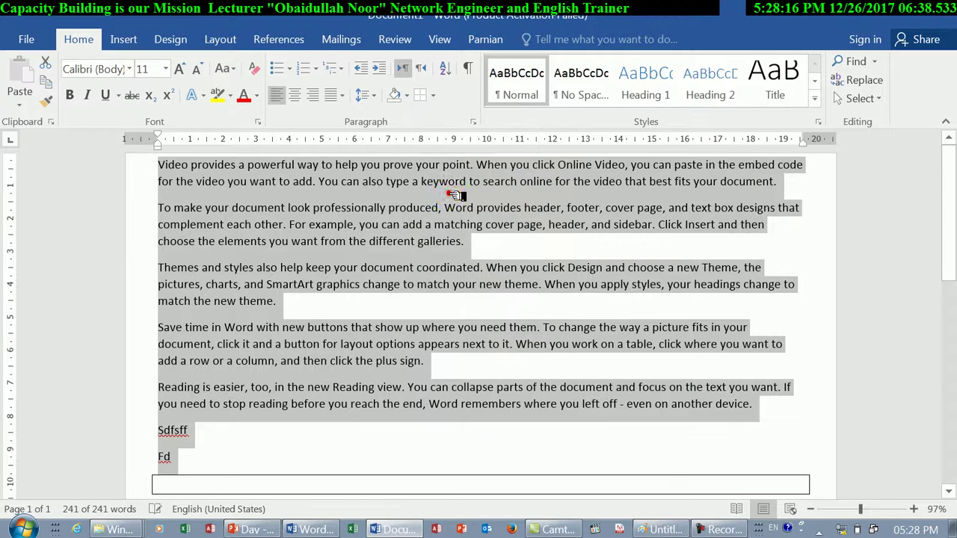
left_click(331, 484)
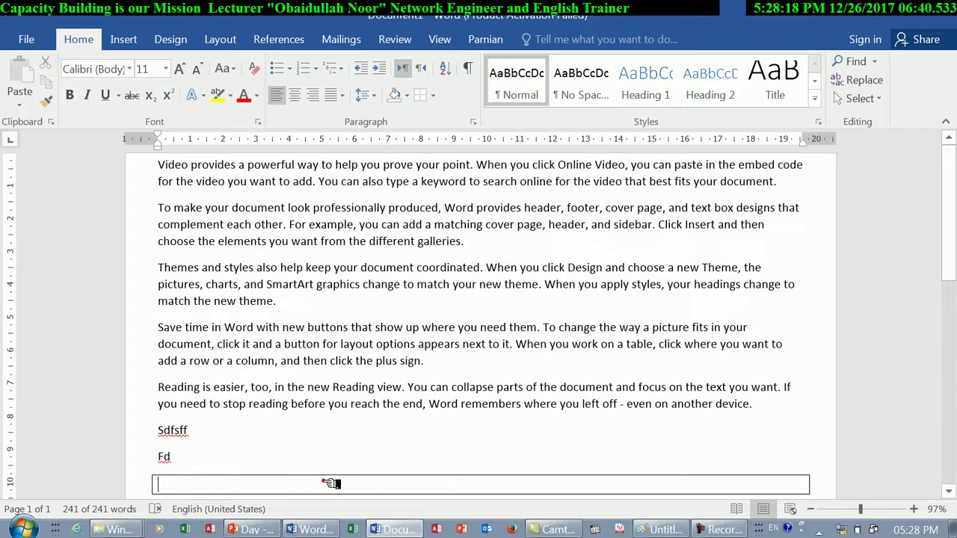
left_click(422, 97)
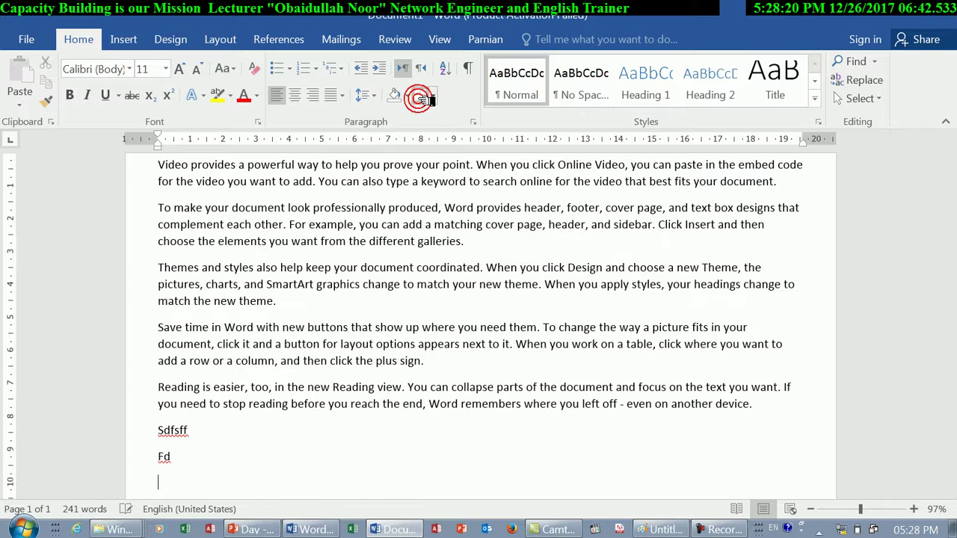
Step: Reapply All Borders from Fd upward, then turn off Inside Vertical and Inside Horizontal borders
left_click_drag(249, 474, 172, 107)
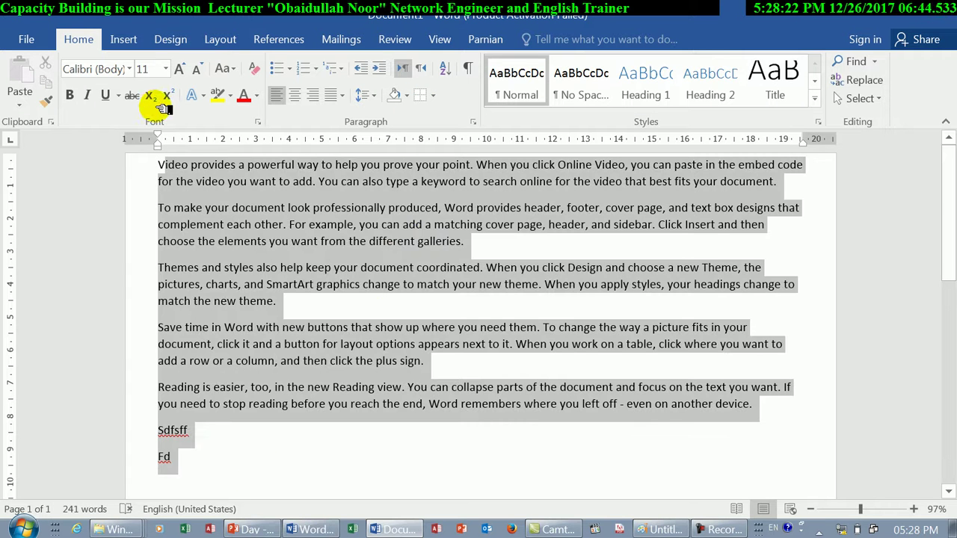
left_click(432, 95)
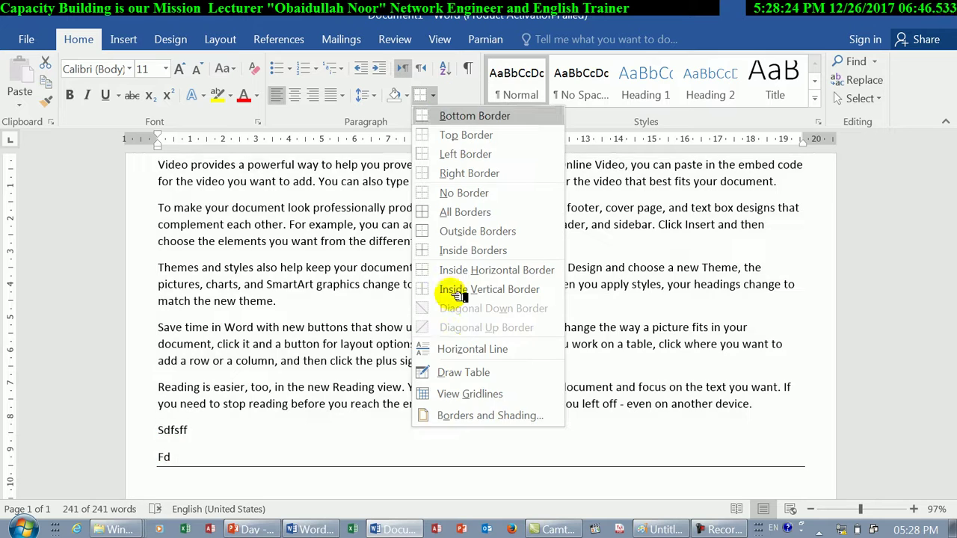
left_click(459, 213)
left_click(432, 95)
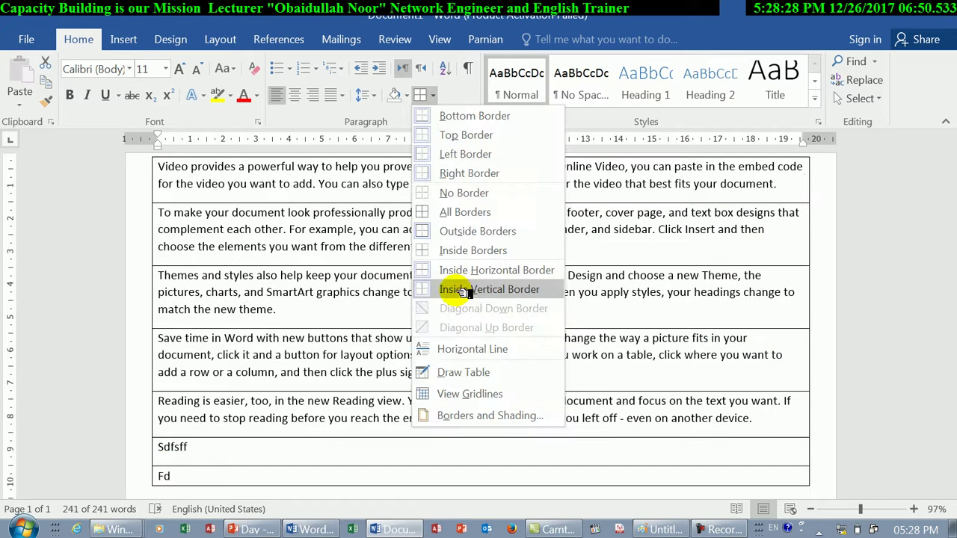
left_click(461, 290)
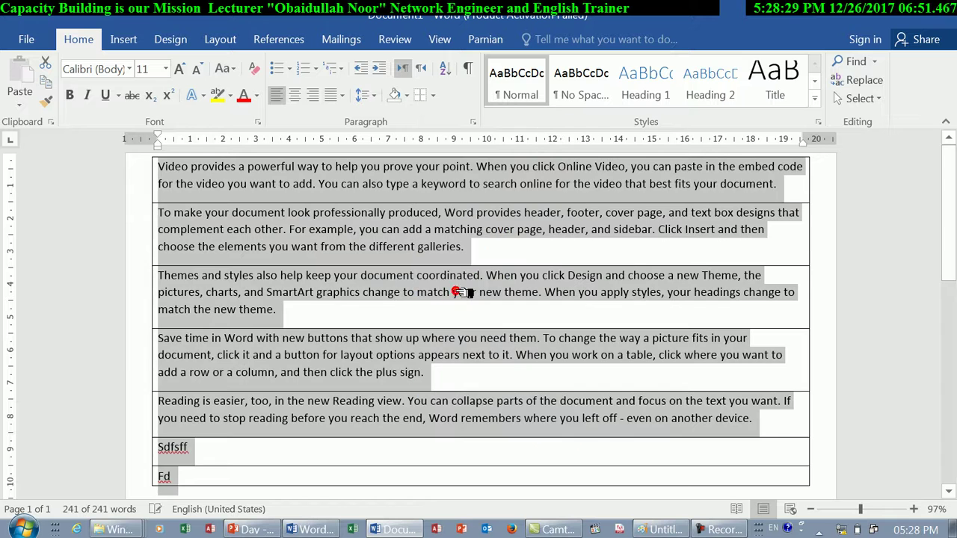
left_click(434, 95)
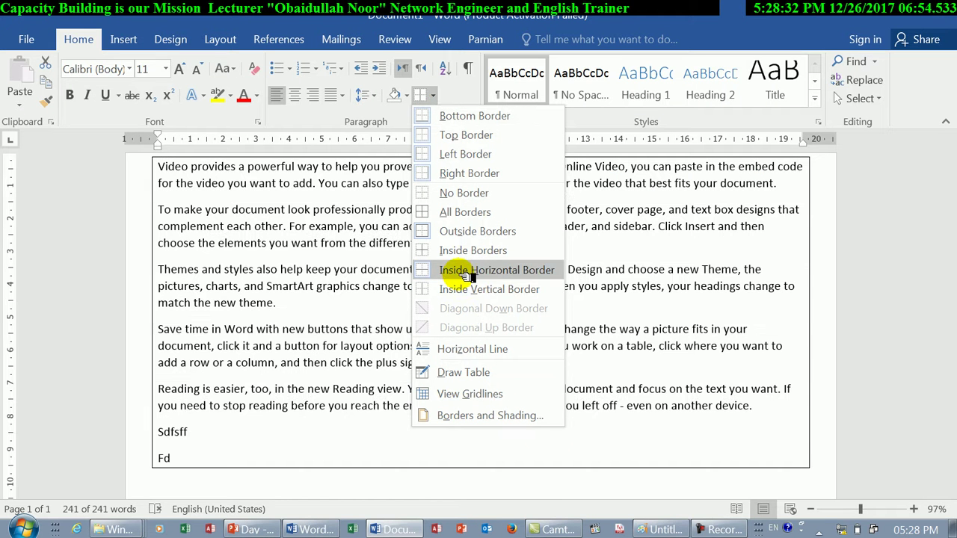
left_click(462, 270)
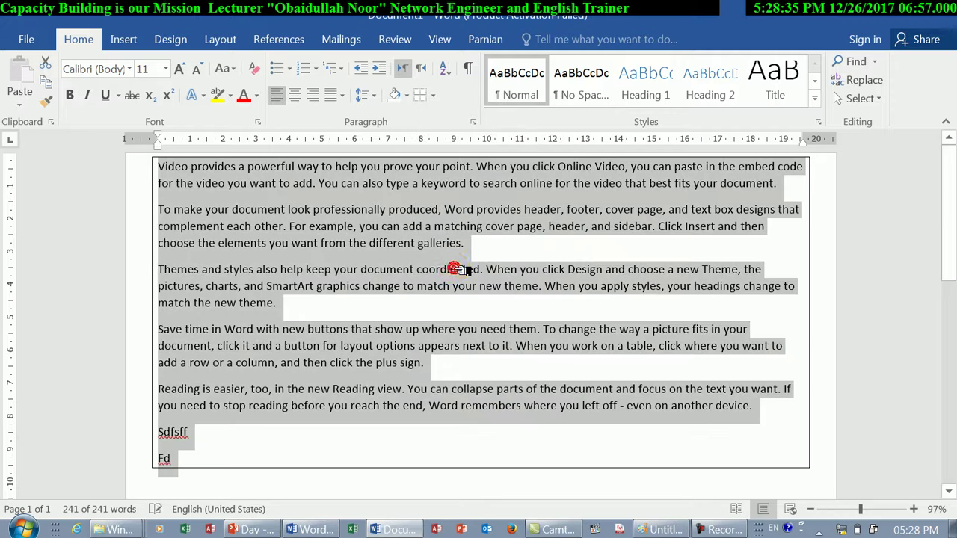
left_click(433, 95)
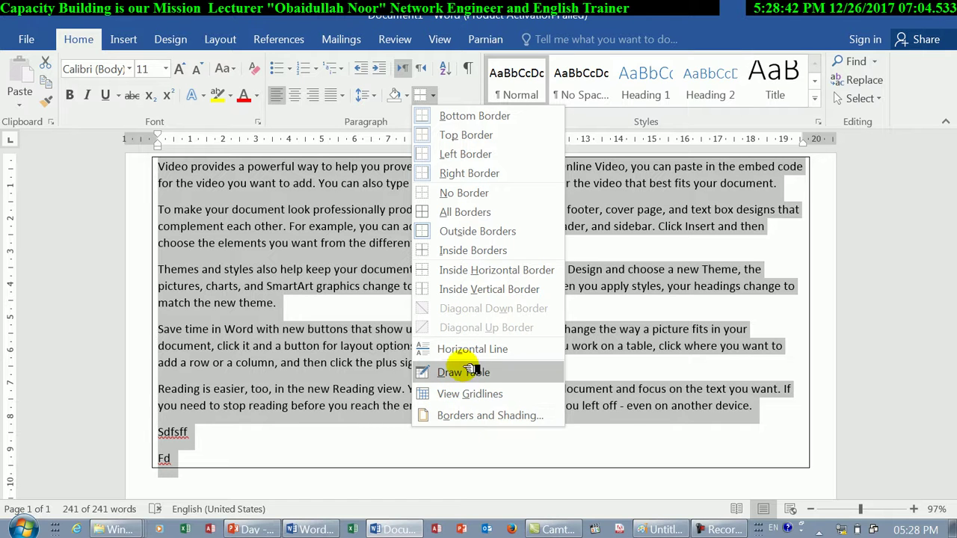
left_click(379, 419)
Step: Insert a horizontal line below the box, type 'Zxckzkcjsdfsd', then add a second horizontal line
left_click(307, 488)
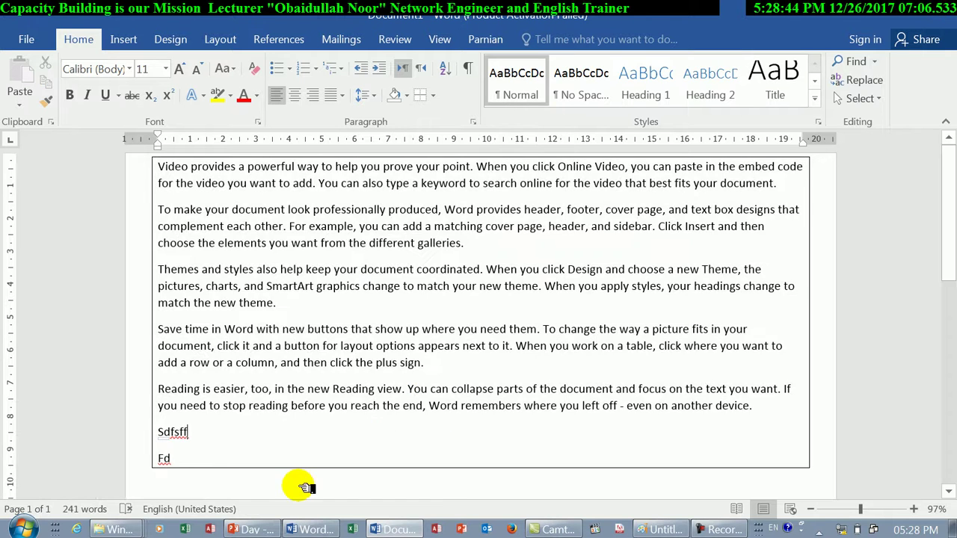
left_click(431, 95)
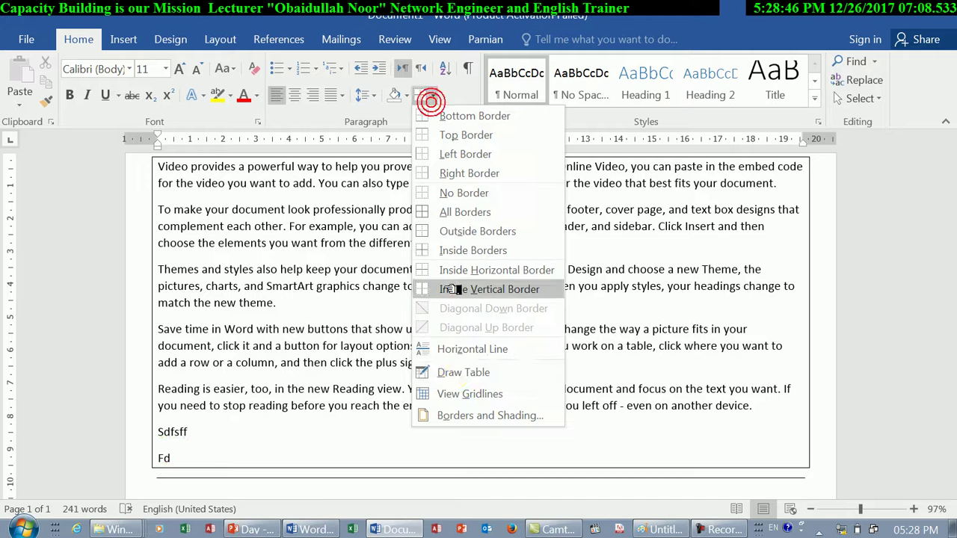
left_click(461, 350)
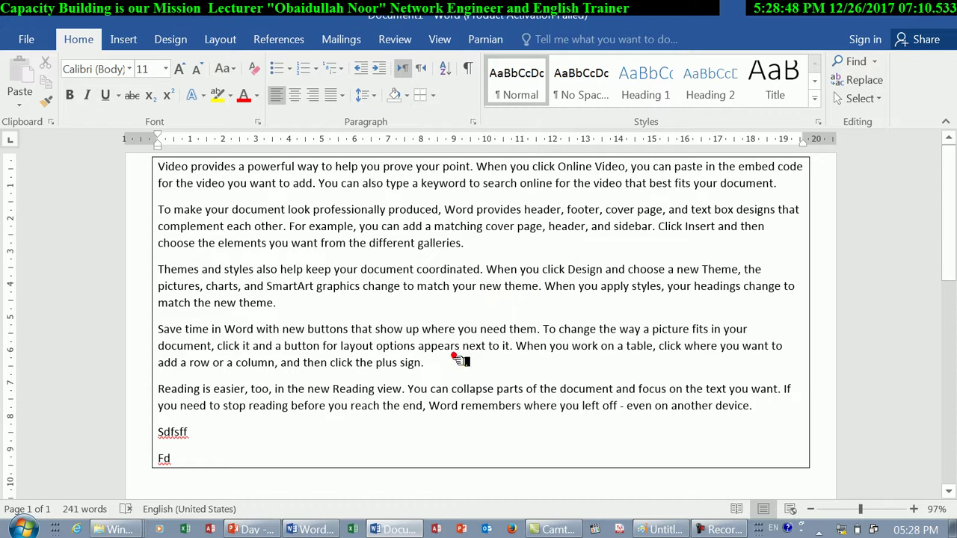
scroll(437, 486, "down", 1)
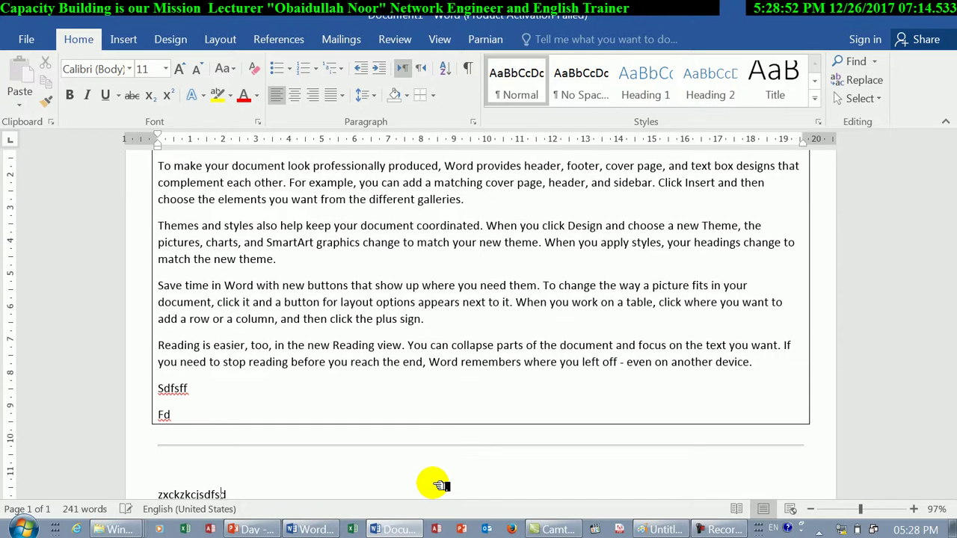
type("sd")
key("Return")
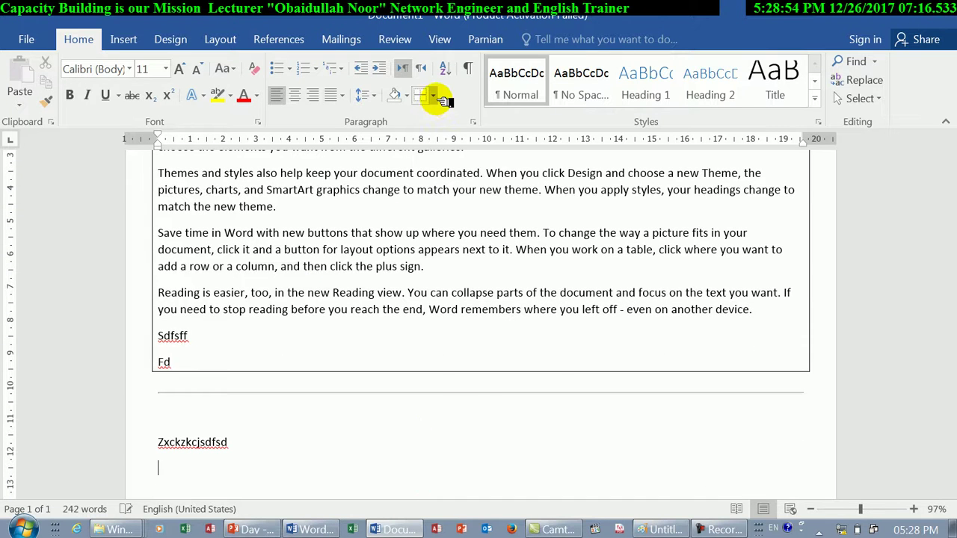
left_click(435, 98)
left_click(450, 349)
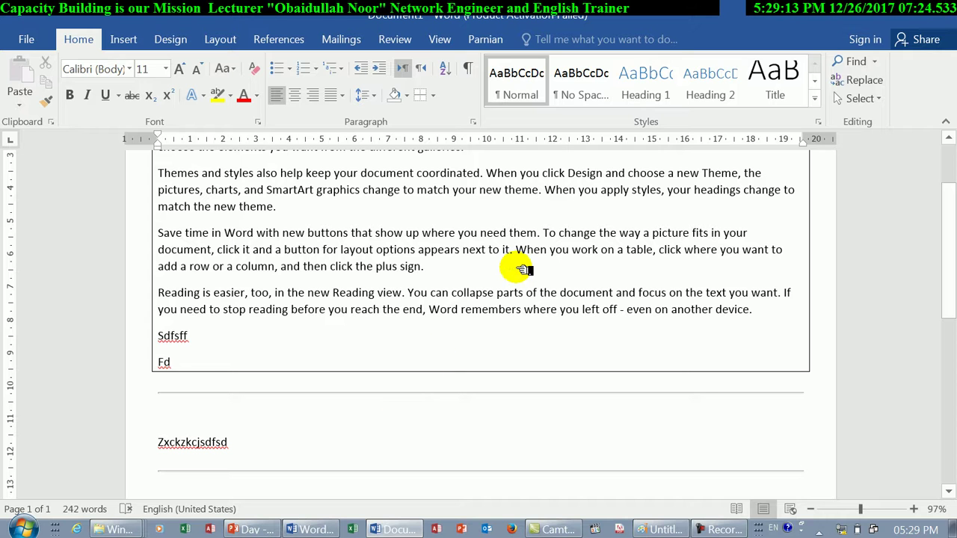
Step: With Draw Table, draw a table below the rules and split it into three rows
left_click(441, 99)
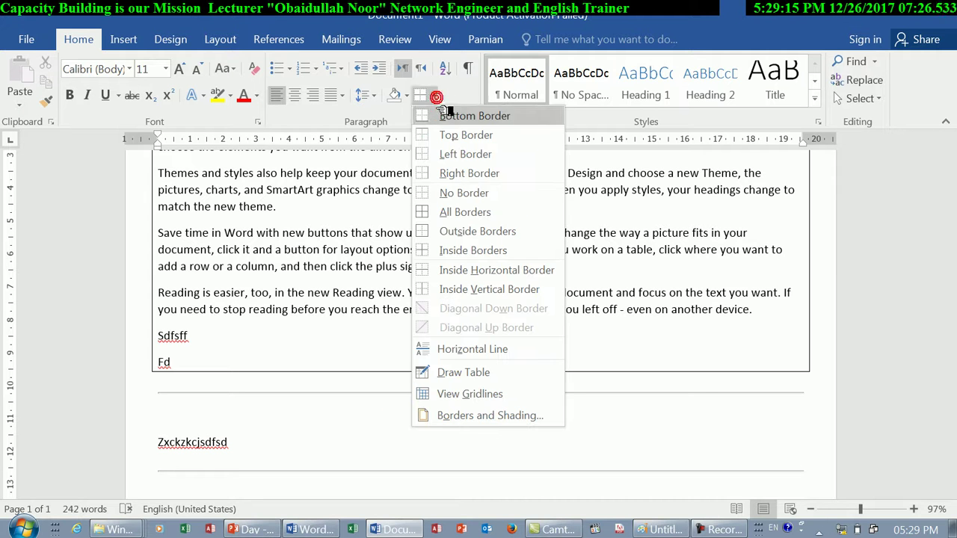
left_click(459, 372)
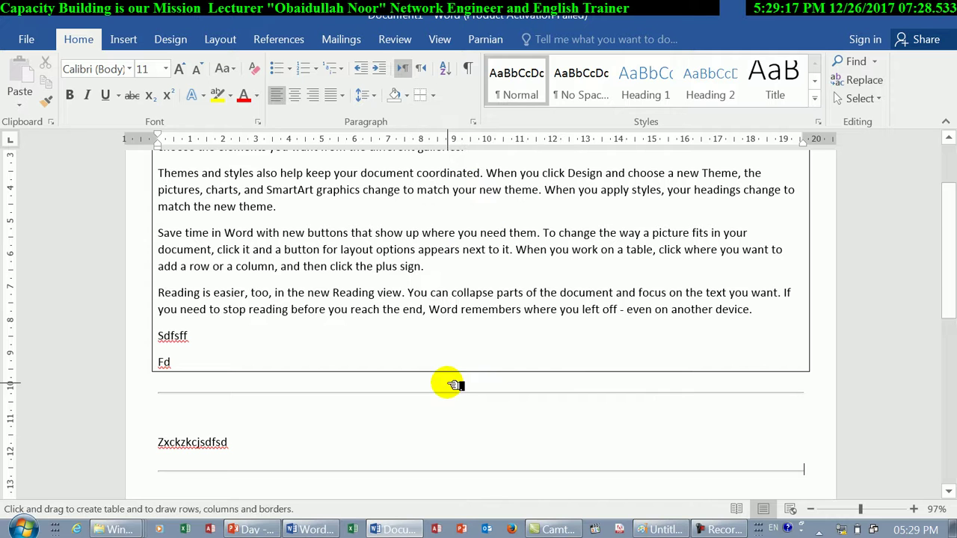
left_click_drag(950, 276, 948, 359)
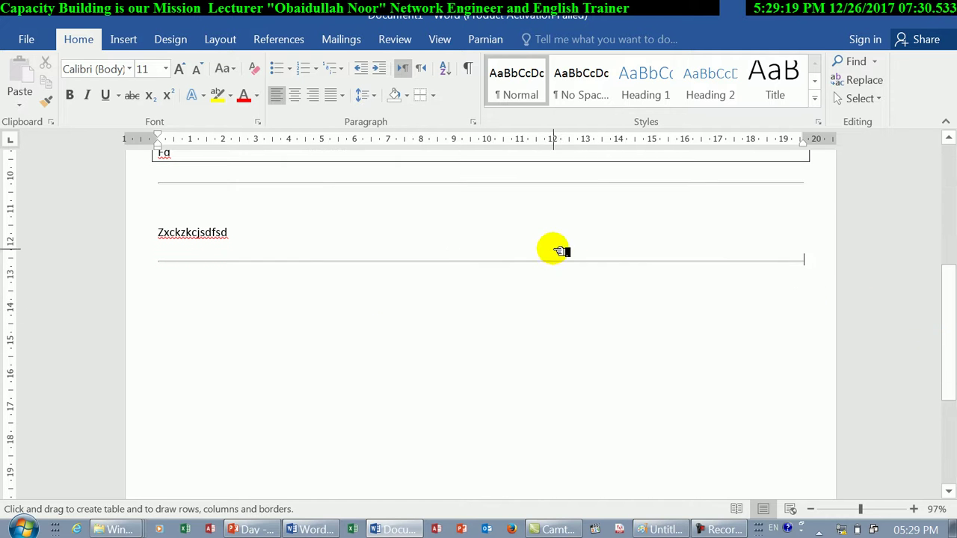
mouse_move(180, 293)
left_mouse_down()
mouse_move(562, 433)
mouse_move(790, 391)
left_mouse_up()
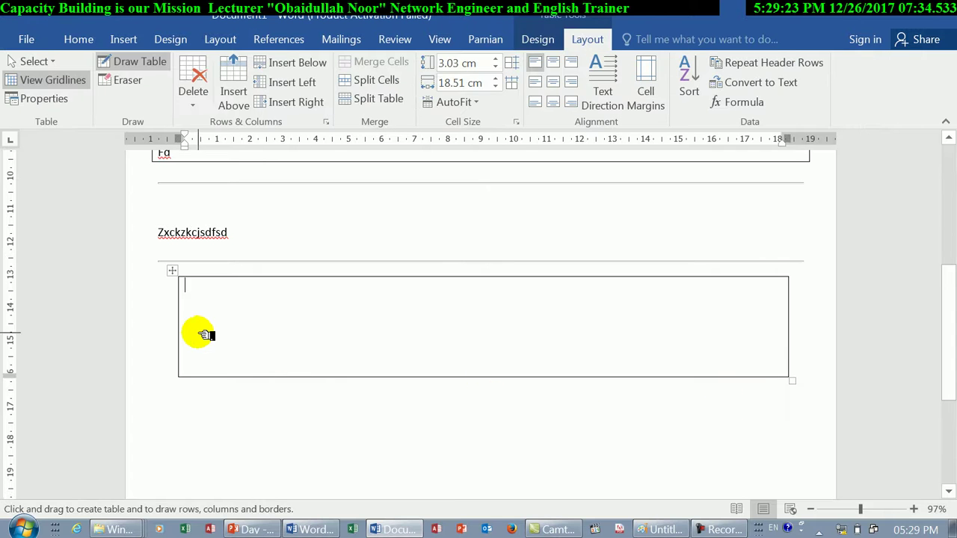
mouse_move(180, 316)
left_mouse_down()
mouse_move(696, 366)
mouse_move(794, 323)
left_mouse_up()
left_click_drag(179, 342, 790, 344)
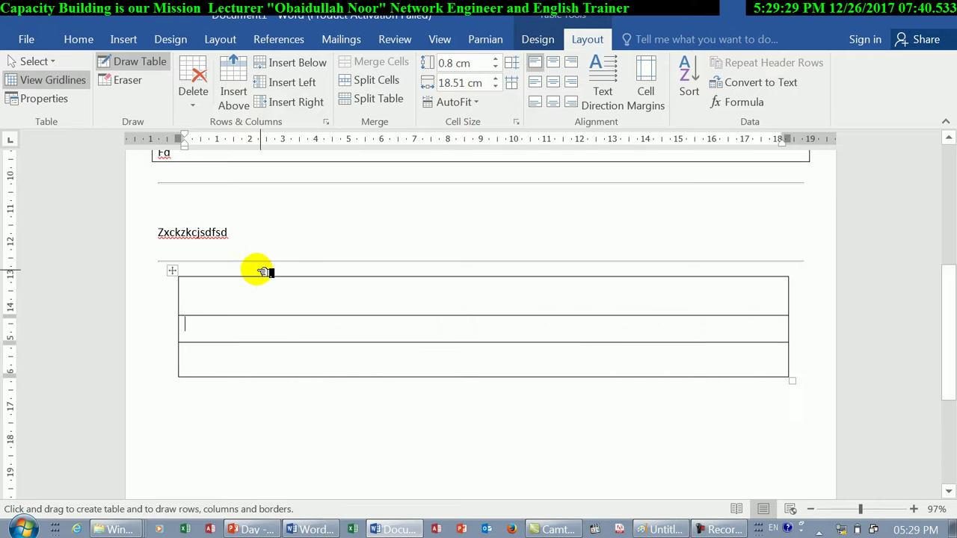
Step: Draw vertical dividers splitting the table into four columns, undoing the stray one-cell table
left_click_drag(245, 275, 245, 374)
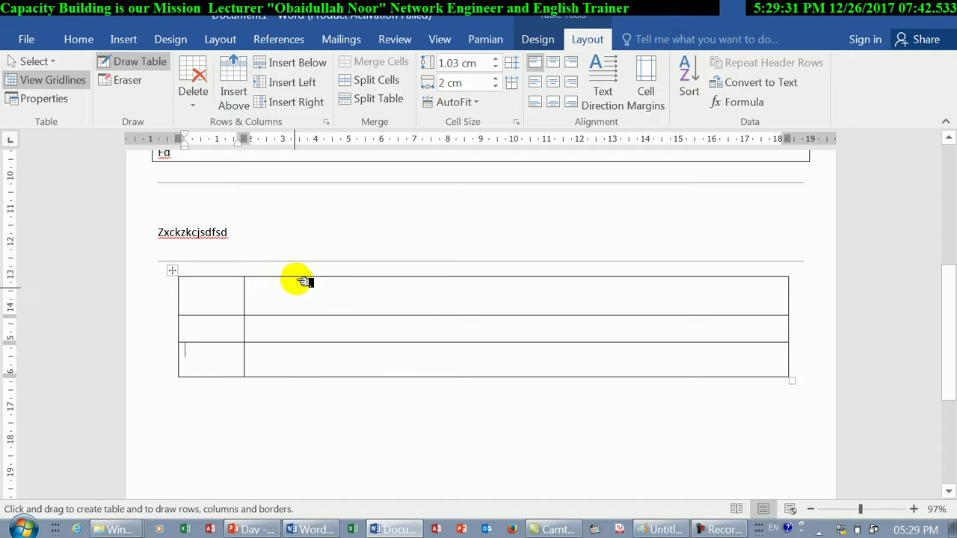
left_click_drag(325, 277, 327, 372)
left_click_drag(403, 276, 406, 371)
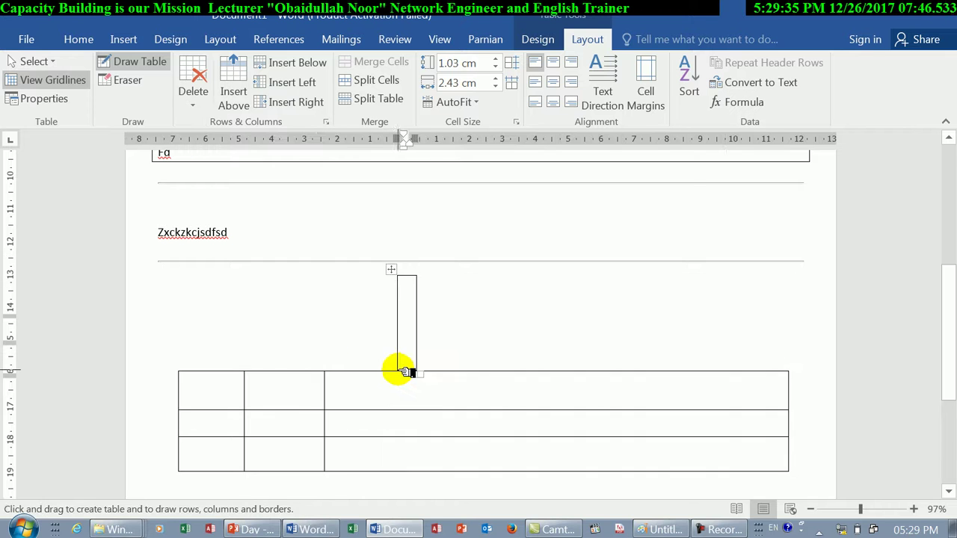
key("ctrl+z")
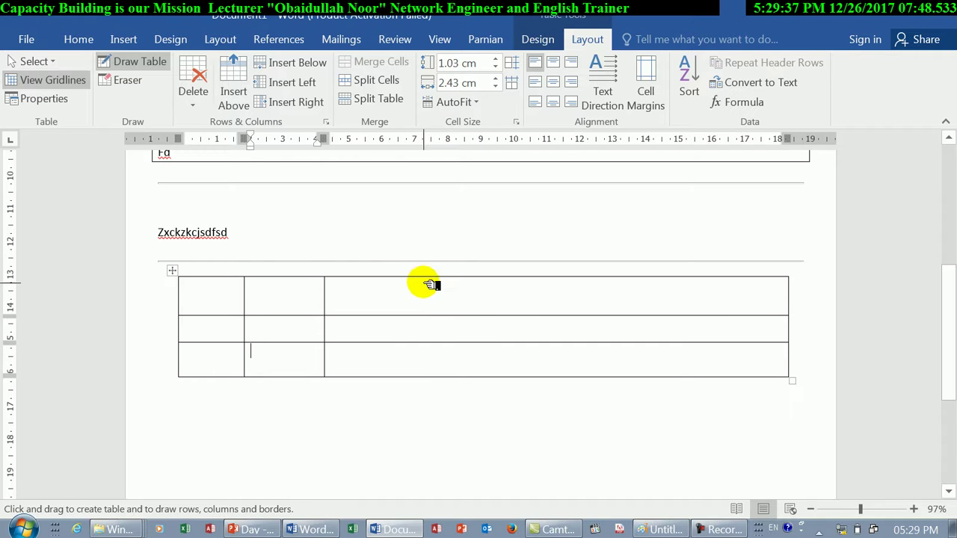
left_click_drag(423, 278, 421, 389)
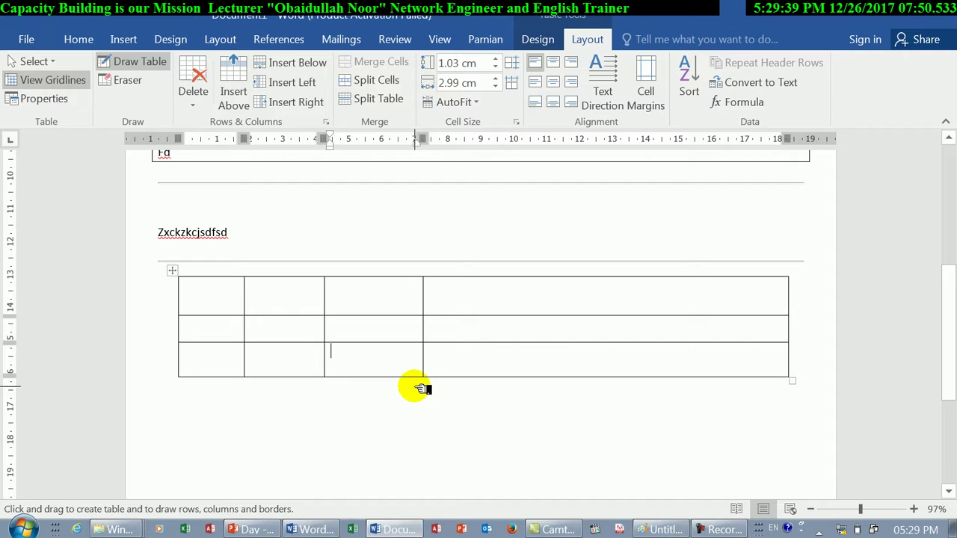
left_click(80, 39)
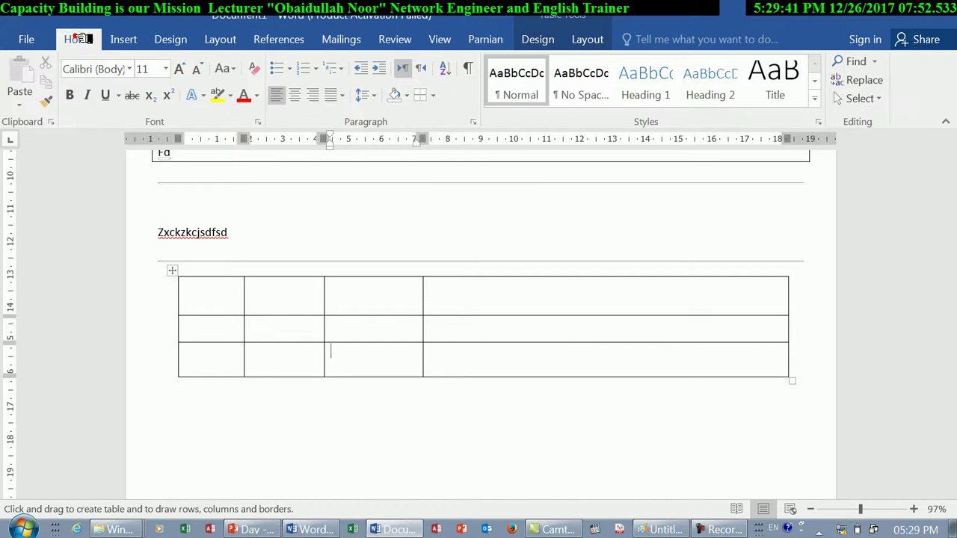
left_click(433, 96)
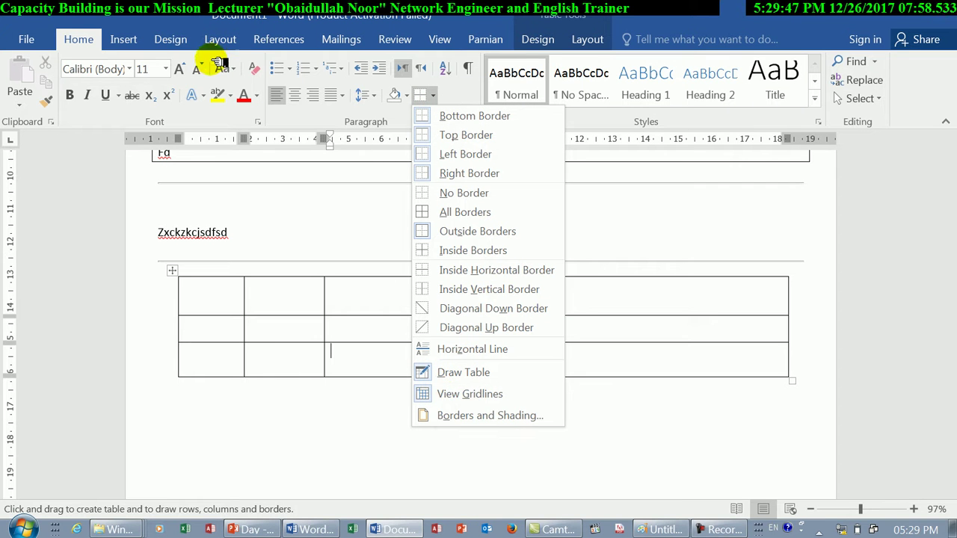
Step: Check the Table Tools Layout tab, then return to Home and click into the table's first cell
left_click(579, 40)
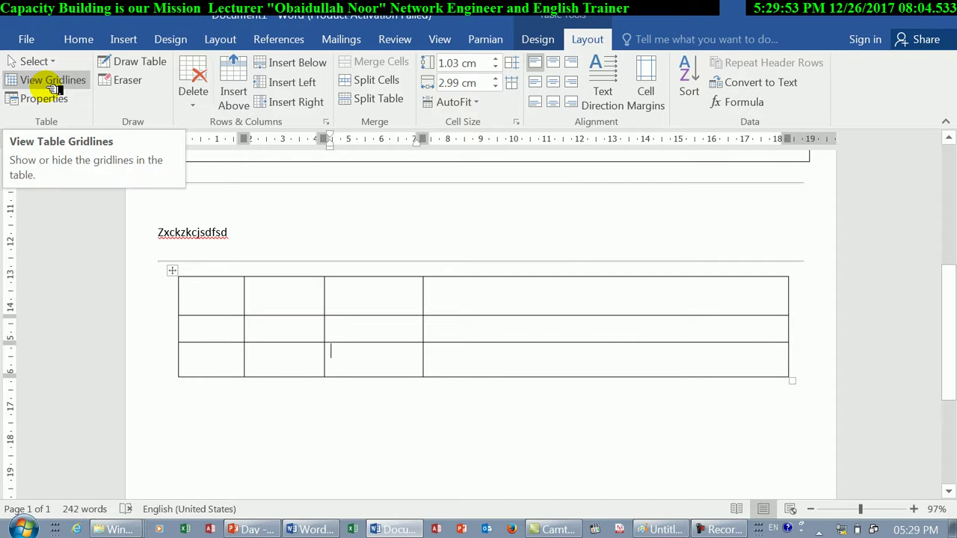
left_click(79, 39)
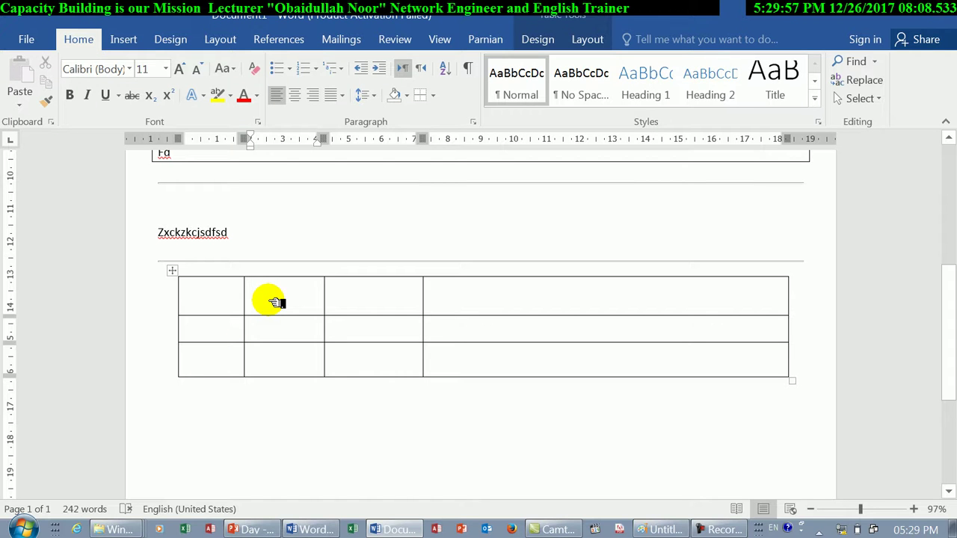
left_click(244, 424)
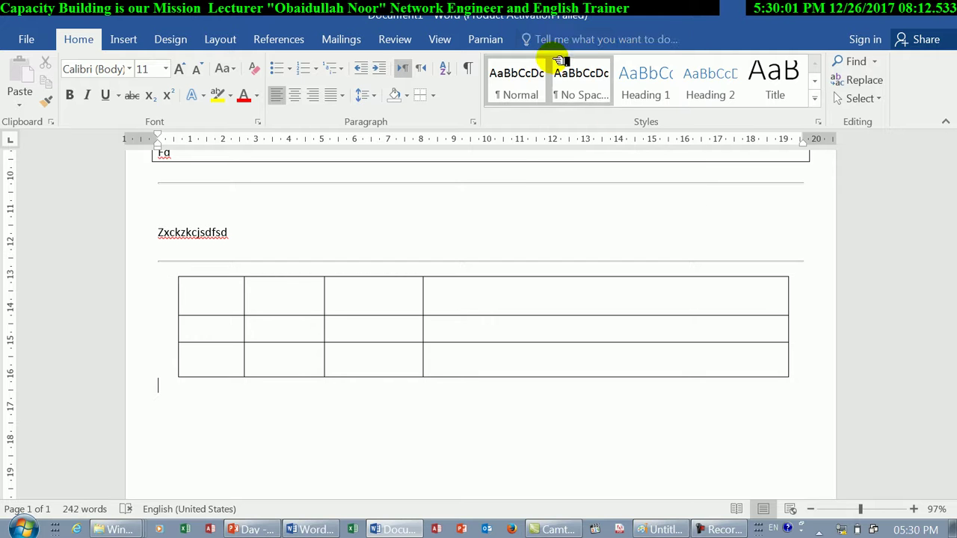
left_click(231, 302)
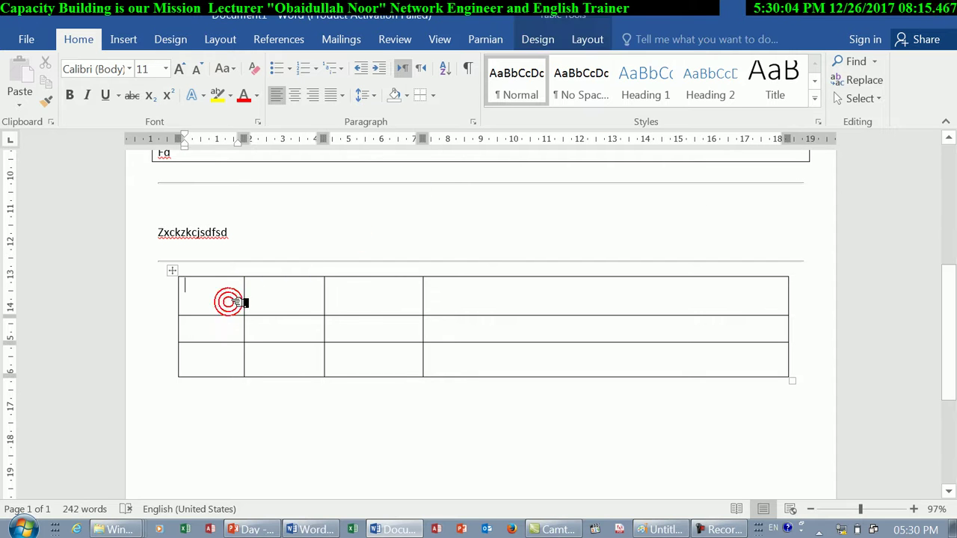
Step: Preview grey, yellow, orange and blue table styles, then apply the green banded Grid Table style
left_click(540, 43)
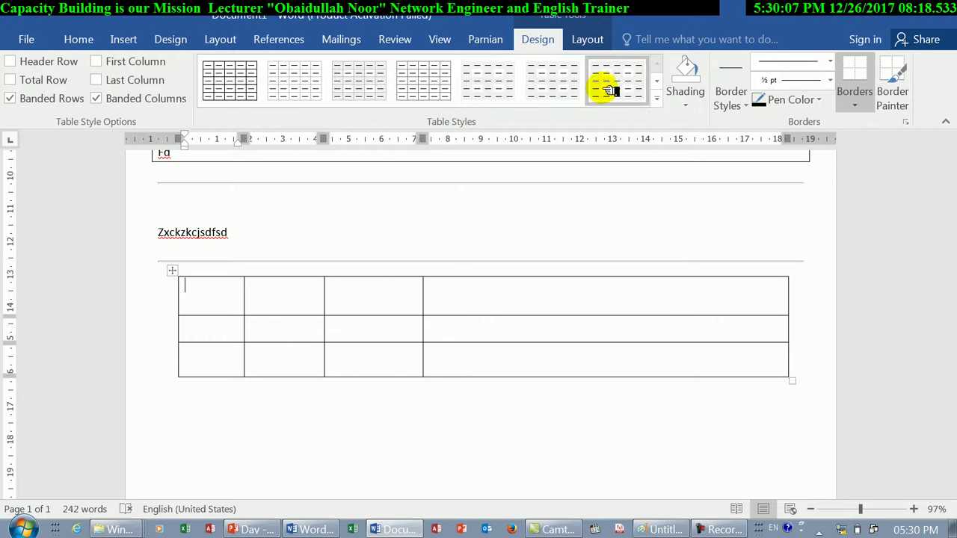
left_click(658, 102)
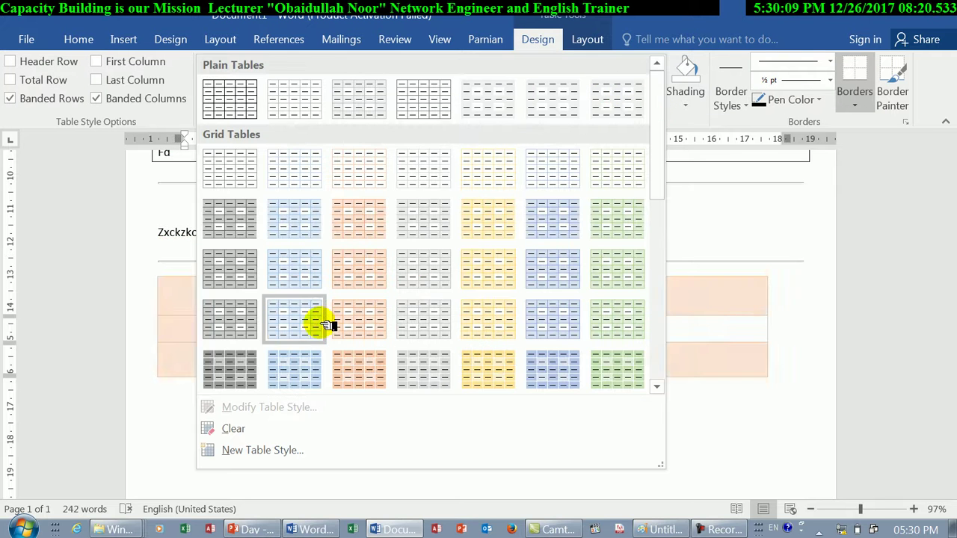
left_click(254, 362)
left_click(618, 82)
left_click(498, 79)
left_click(423, 79)
left_click(345, 83)
left_click(288, 84)
left_click(252, 81)
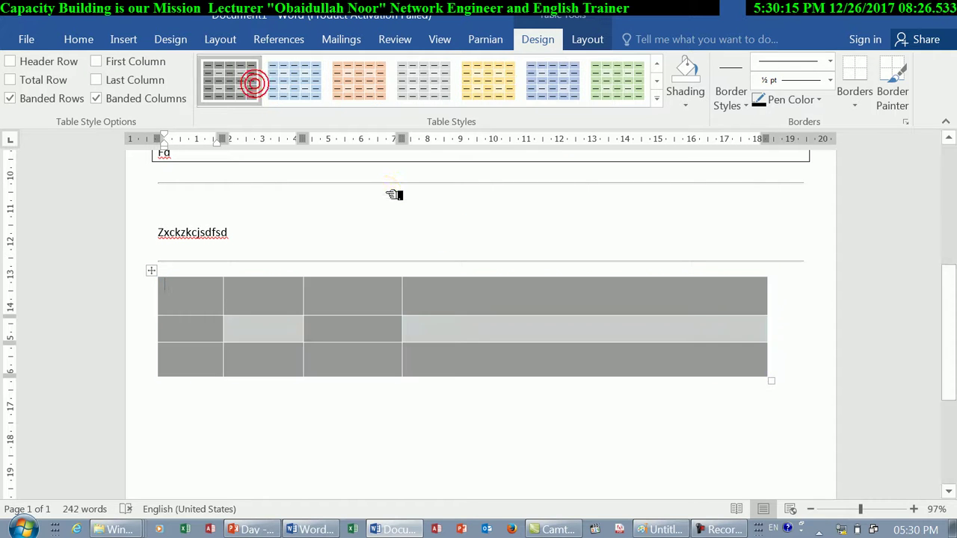
left_click(668, 100)
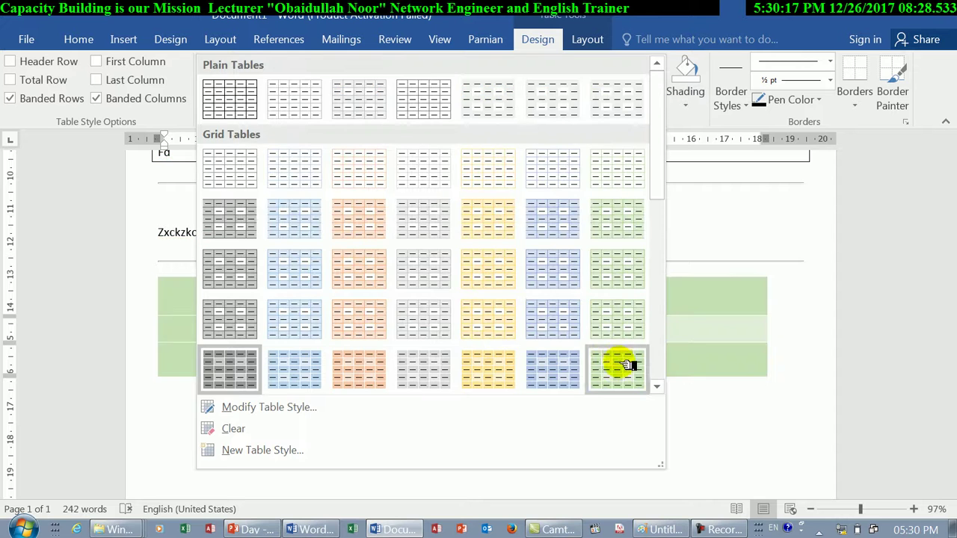
left_click(620, 365)
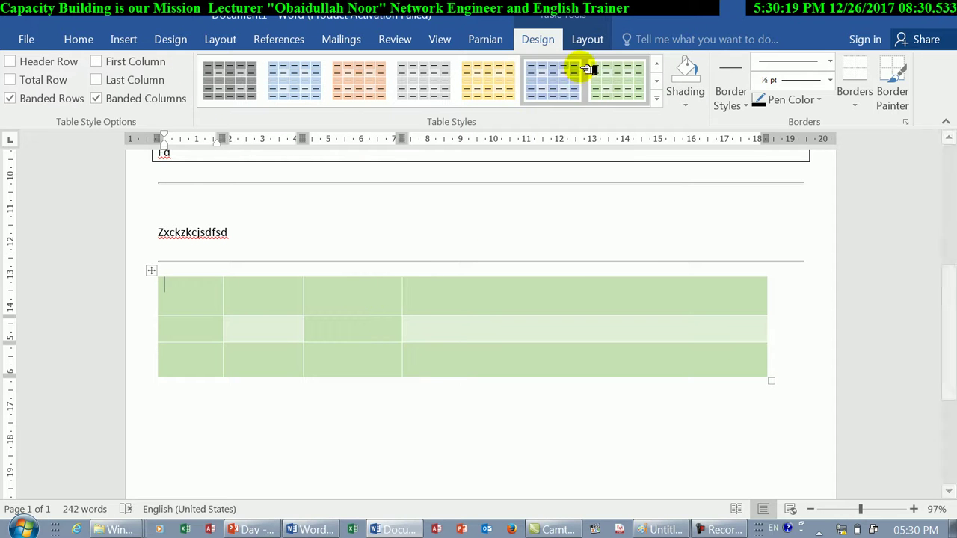
left_click(88, 36)
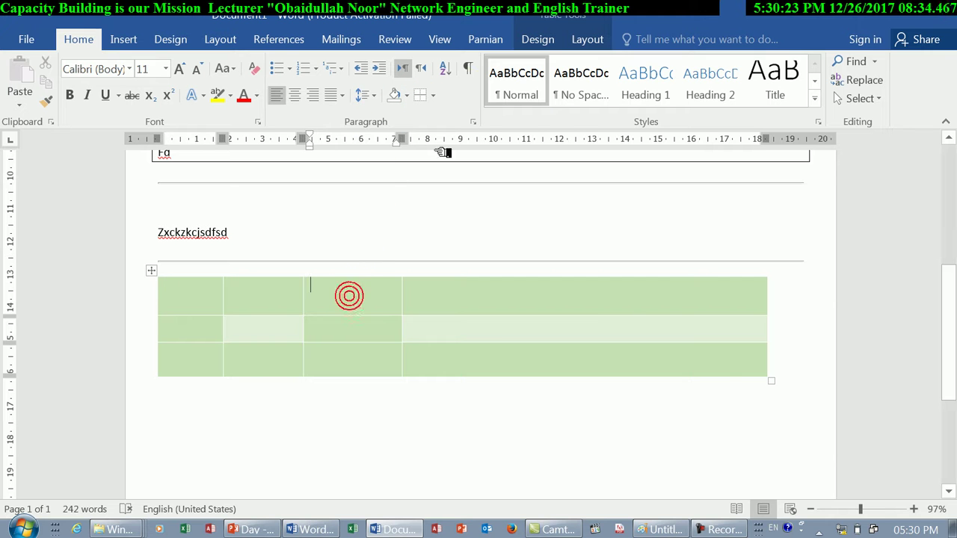
Step: Cut the green four-column table out of the document from its move handle's context menu
left_click_drag(216, 277, 620, 389)
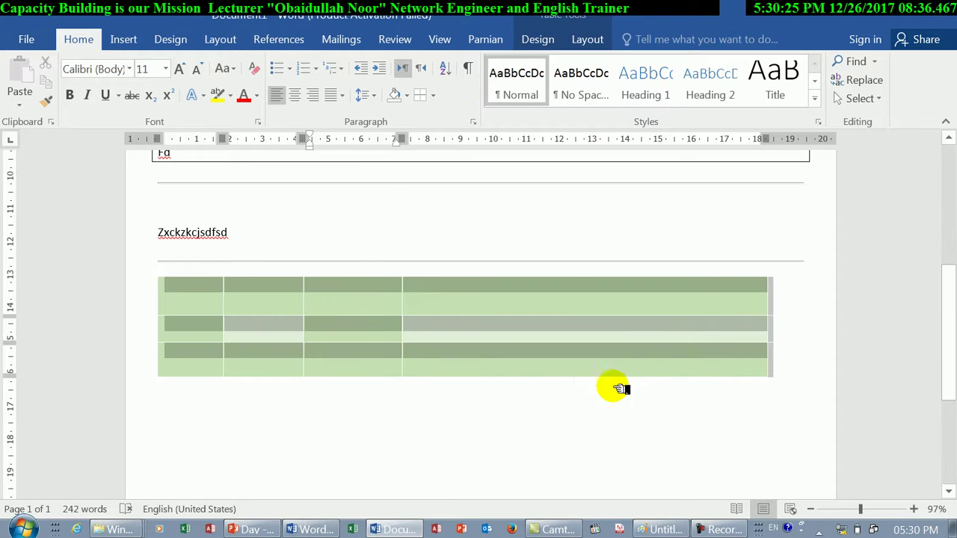
left_click(433, 96)
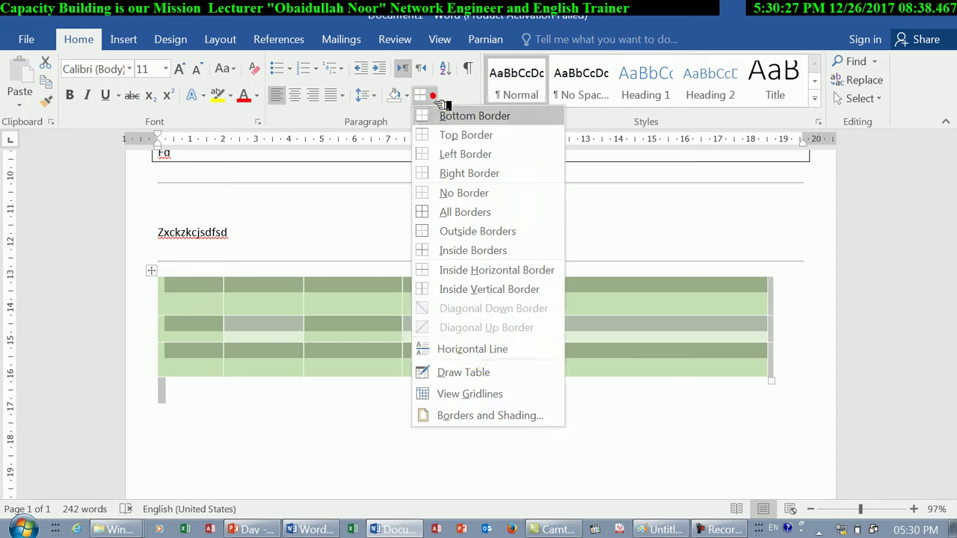
left_click(464, 394)
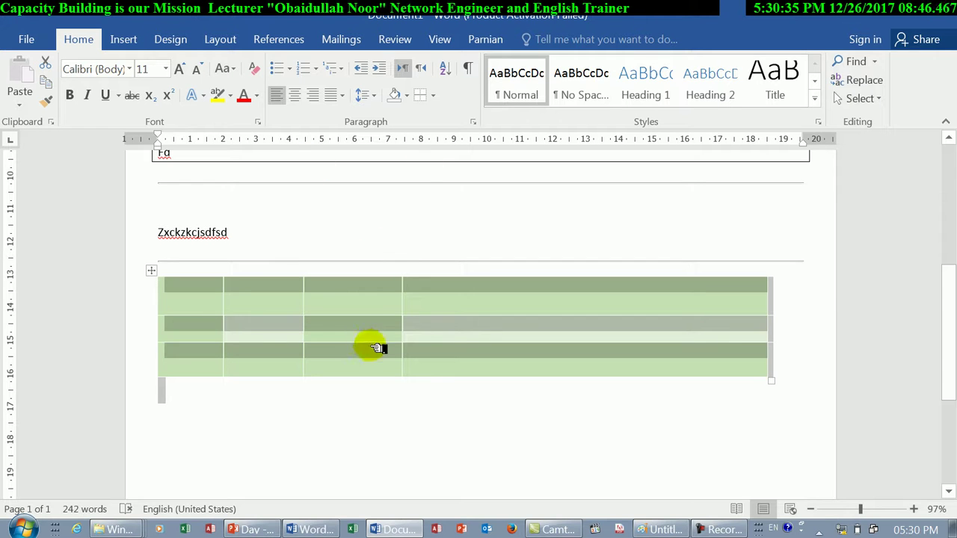
left_click(363, 312)
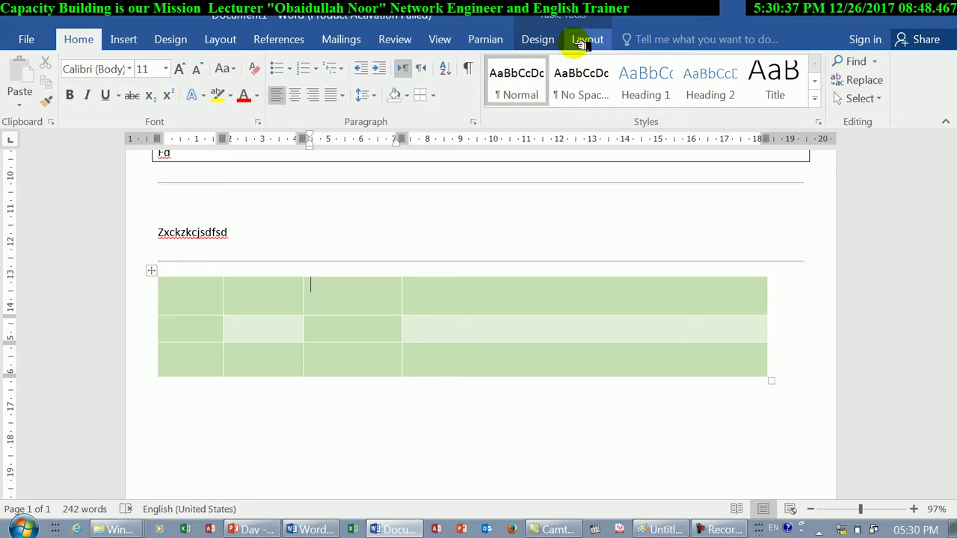
left_click(129, 45)
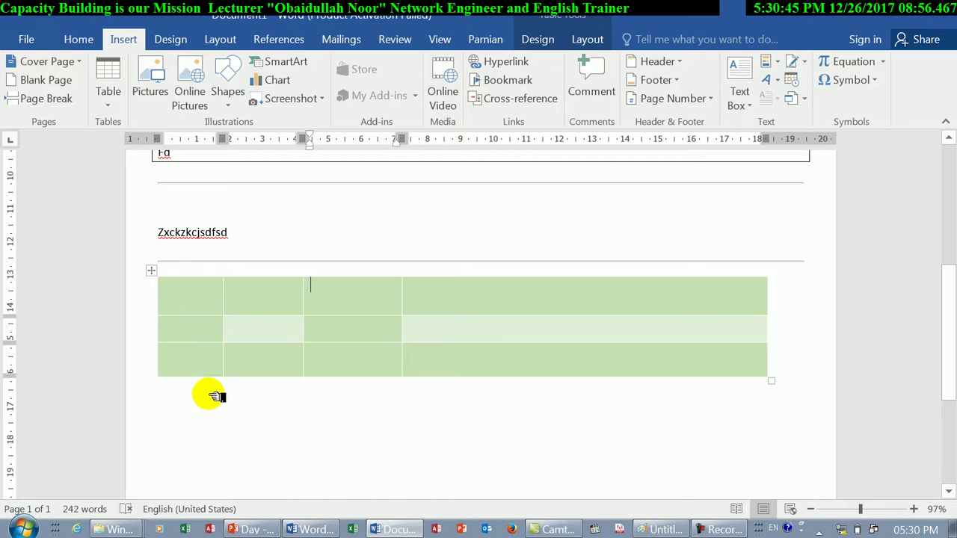
left_click(155, 271)
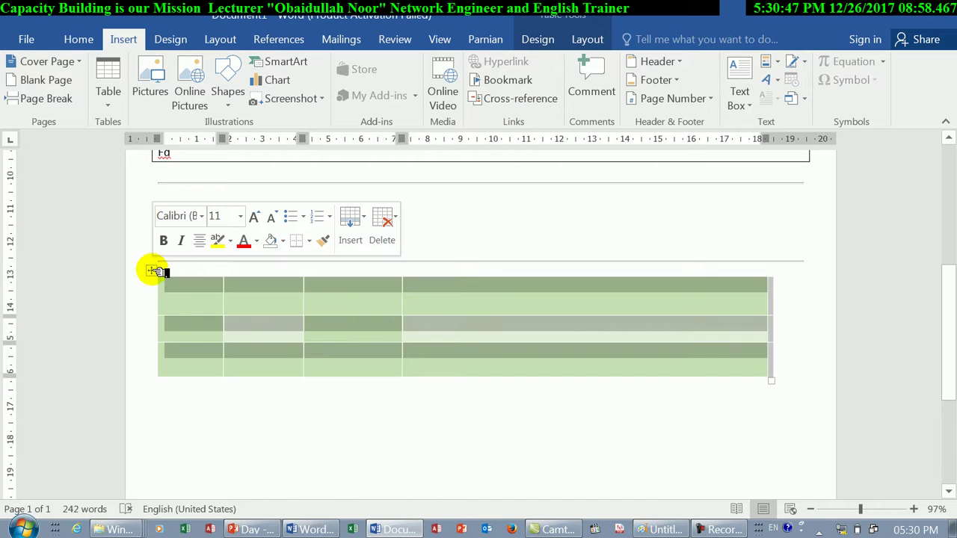
right_click(155, 271)
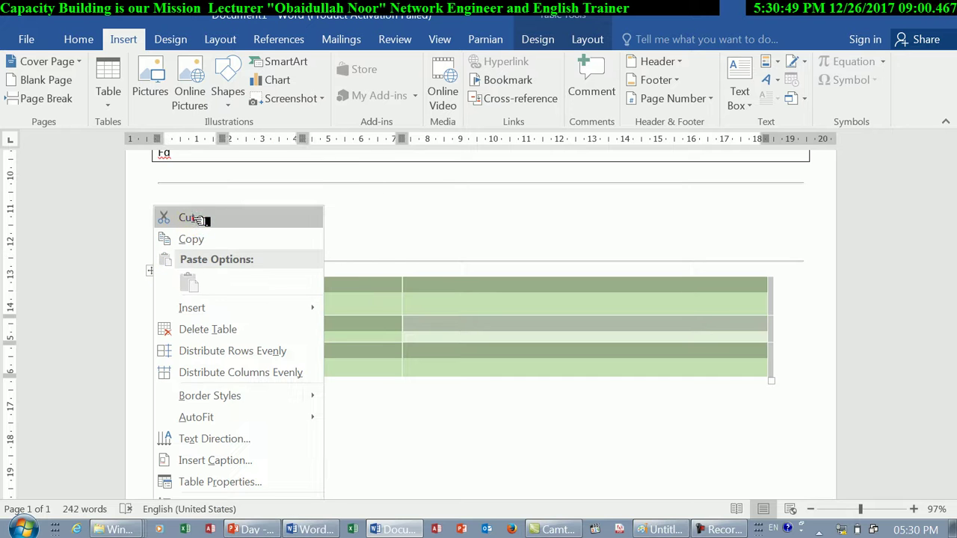
left_click(196, 217)
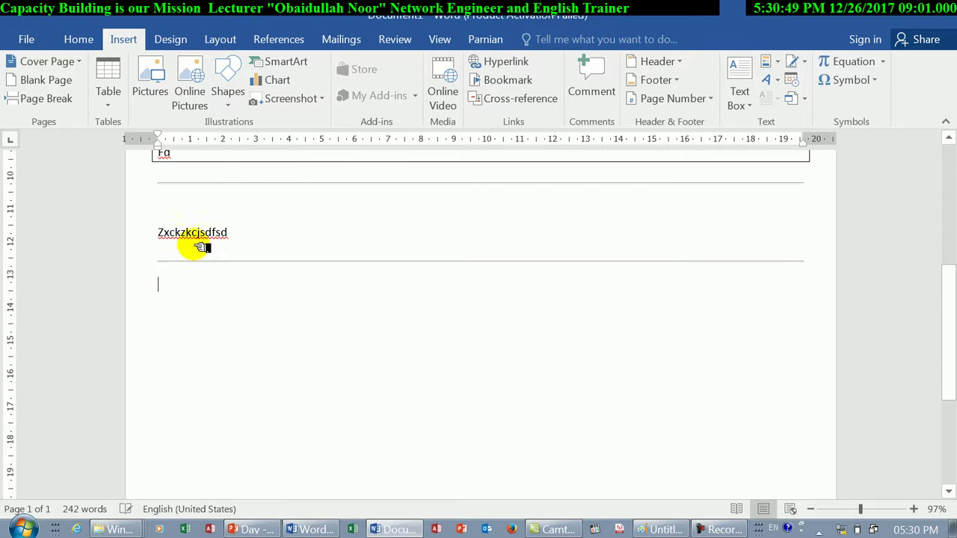
left_click(78, 43)
Step: Select all the document's paragraphs with Ctrl+A
left_click(433, 95)
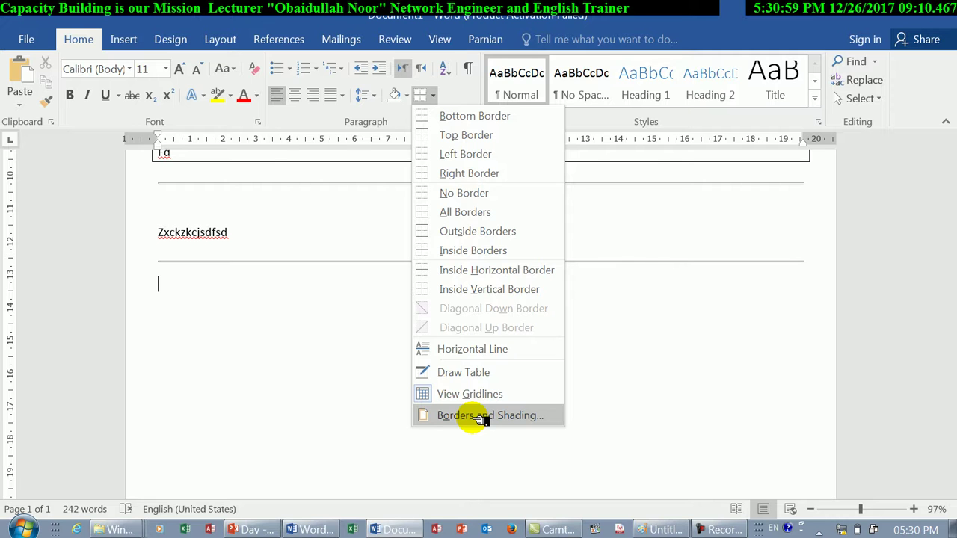
left_click(479, 417)
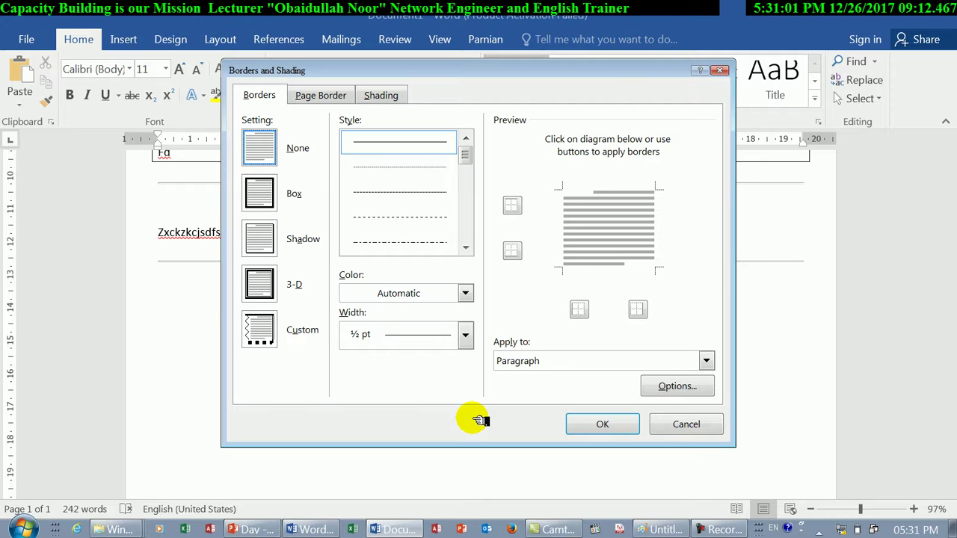
left_click(687, 424)
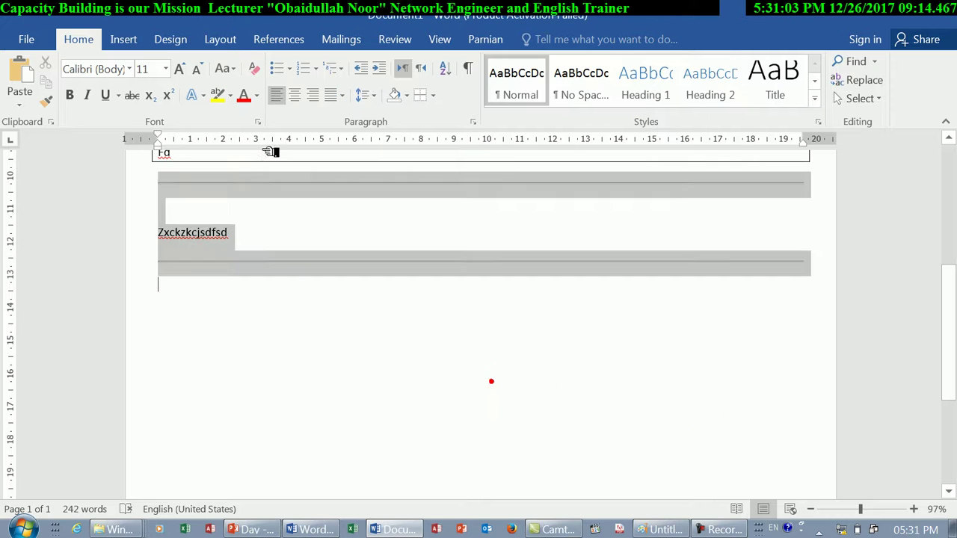
scroll(255, 172, "up", 3)
left_click(224, 288)
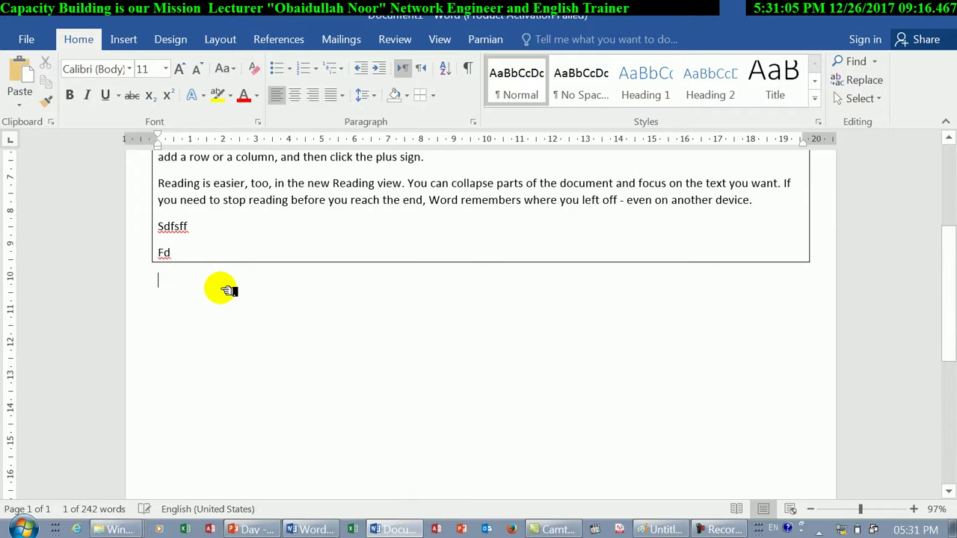
left_click_drag(942, 338, 941, 261)
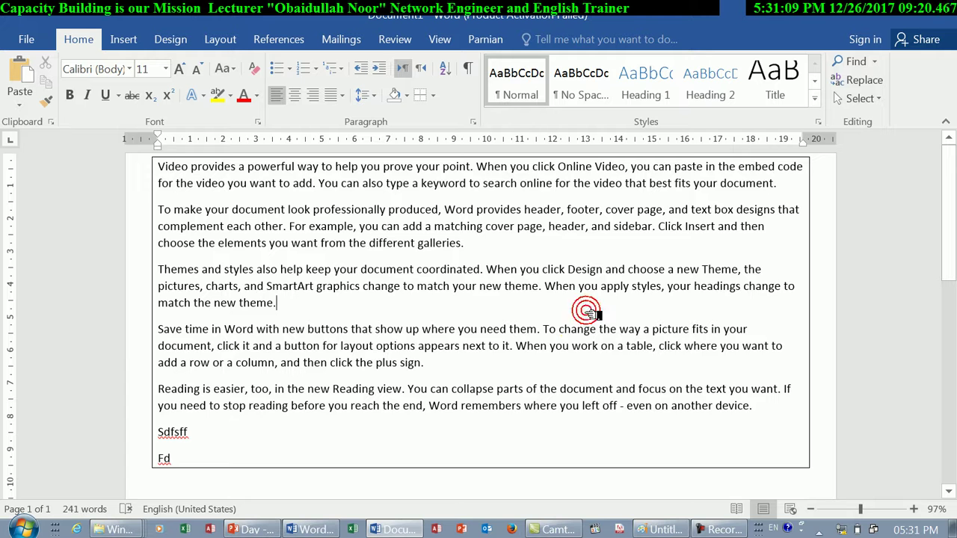
key("ctrl+a")
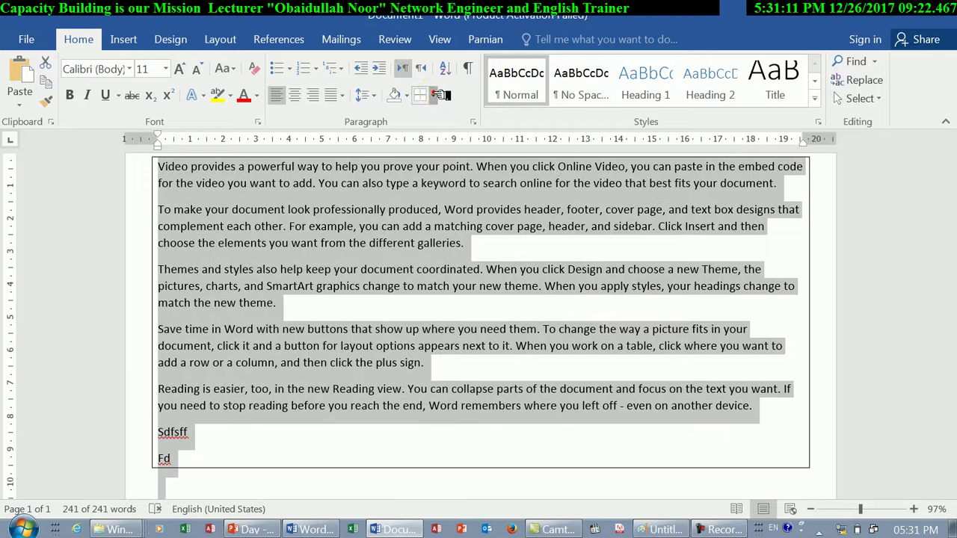
Step: In Borders and Shading, set a red double-line Box border
left_click(434, 95)
left_click(447, 414)
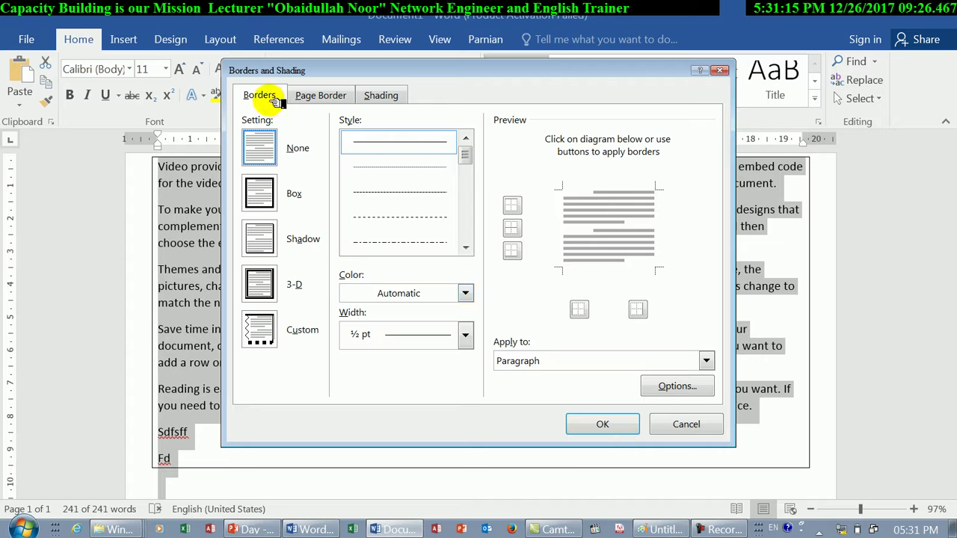
left_click(262, 193)
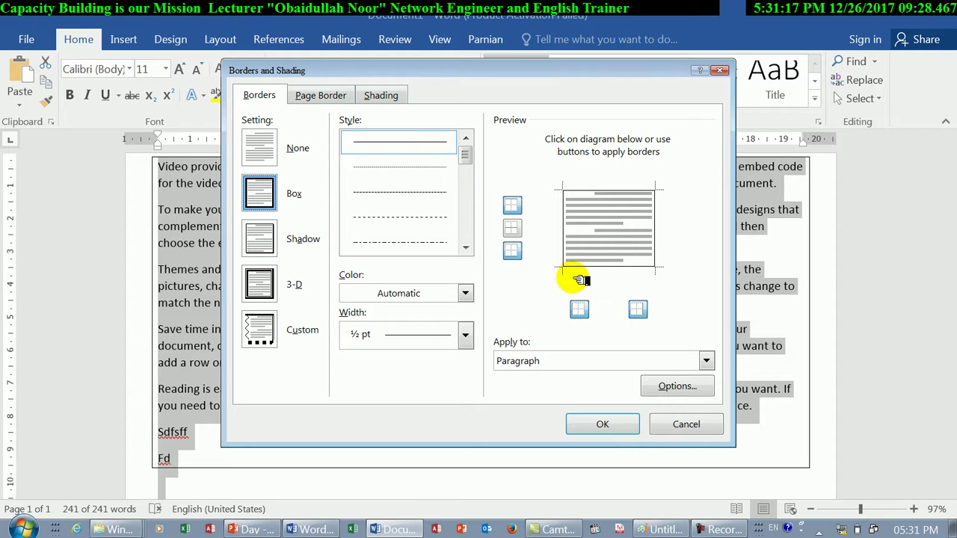
left_click(466, 248)
left_click(466, 247)
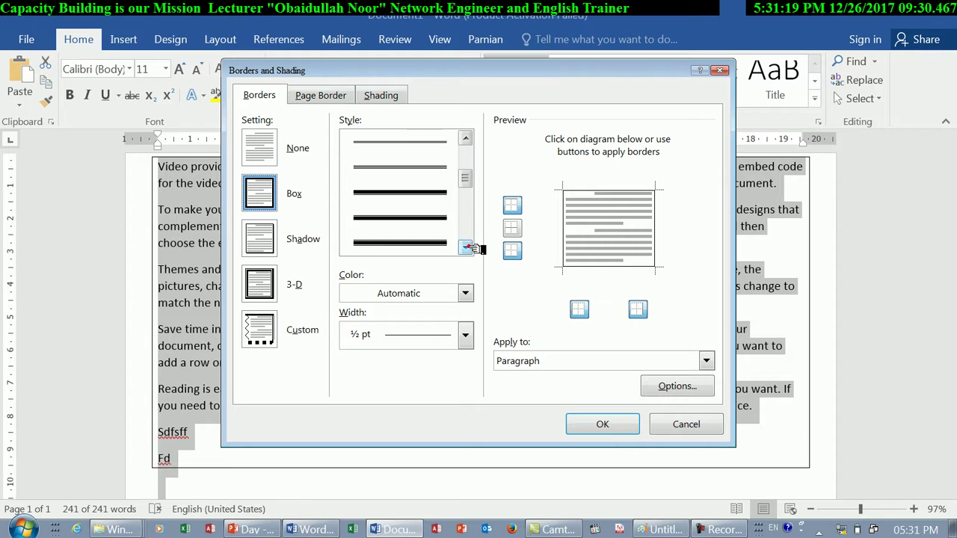
left_click(447, 243)
left_click(438, 293)
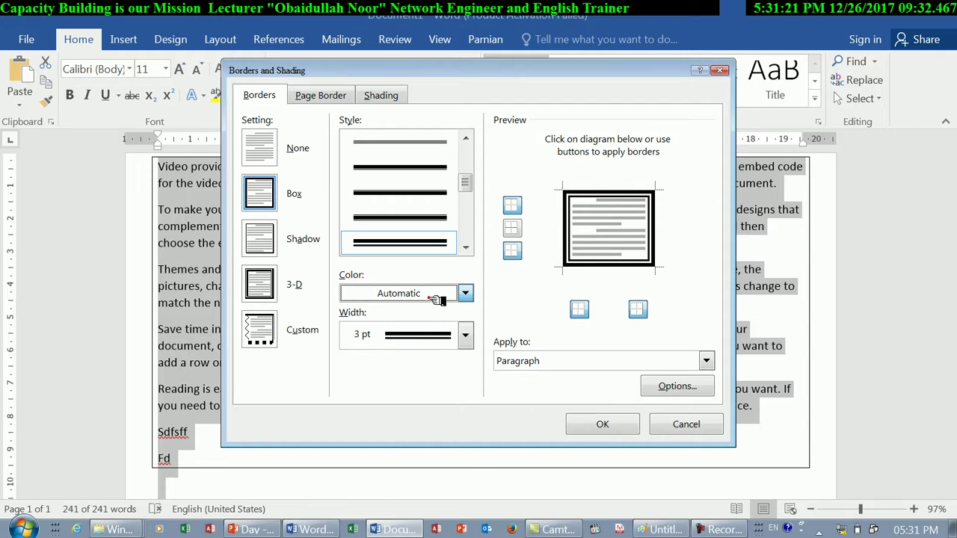
left_click(371, 454)
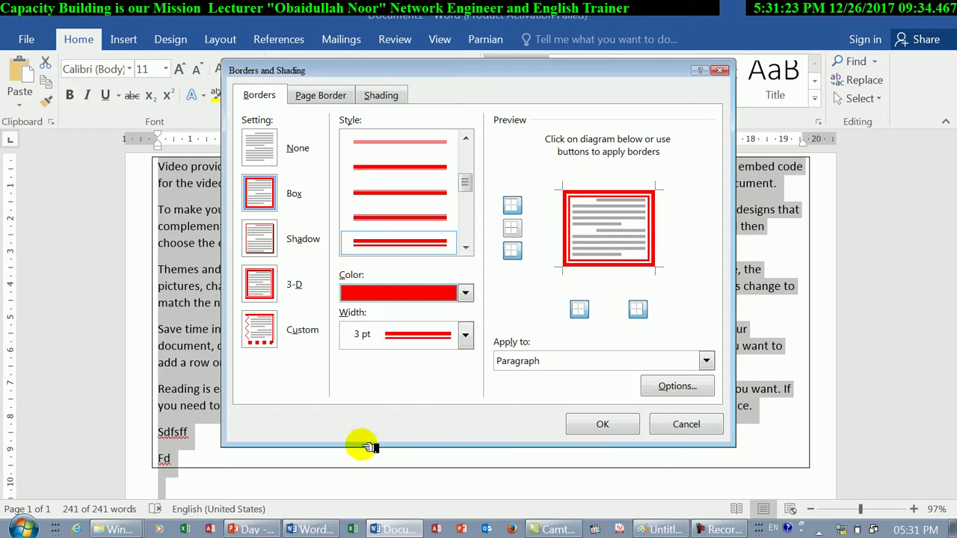
Step: Make the border 6 pt with an inside horizontal line and no left or right borders, then apply
left_click(465, 334)
left_click(436, 311)
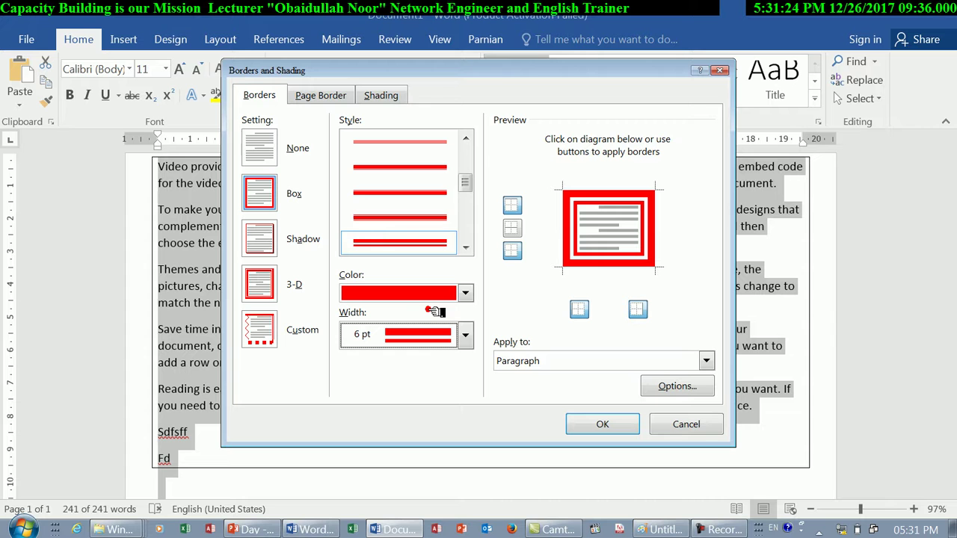
left_click(513, 228)
left_click(512, 204)
left_click(513, 204)
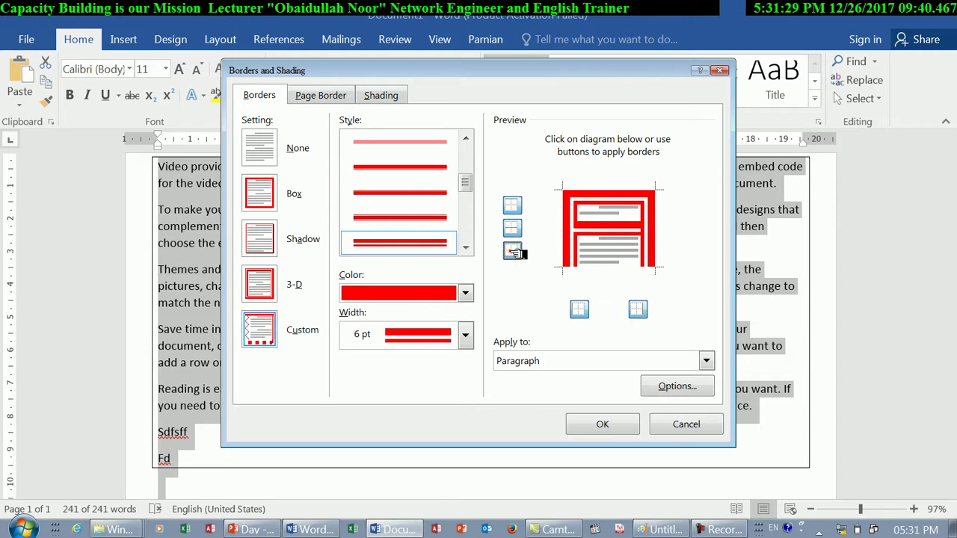
left_click(585, 314)
left_click(640, 310)
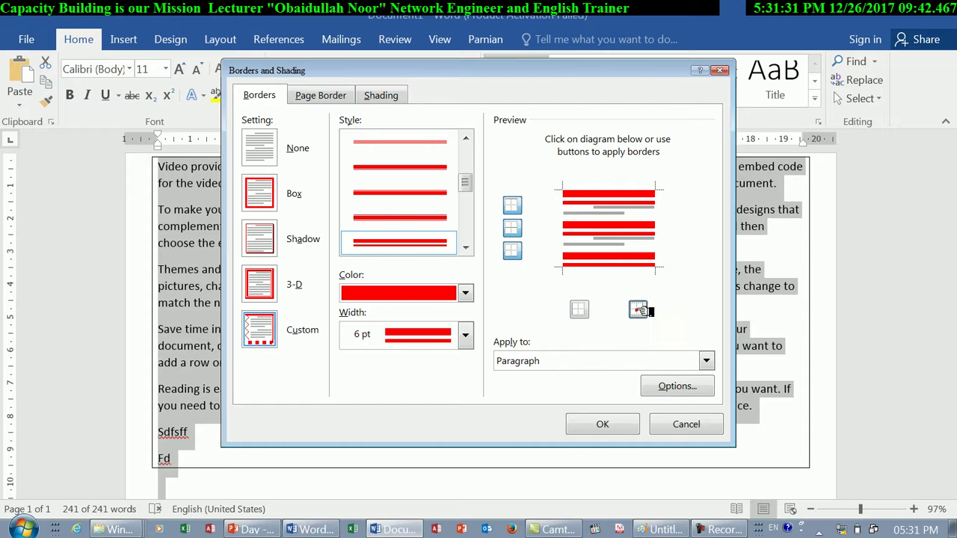
left_click(605, 426)
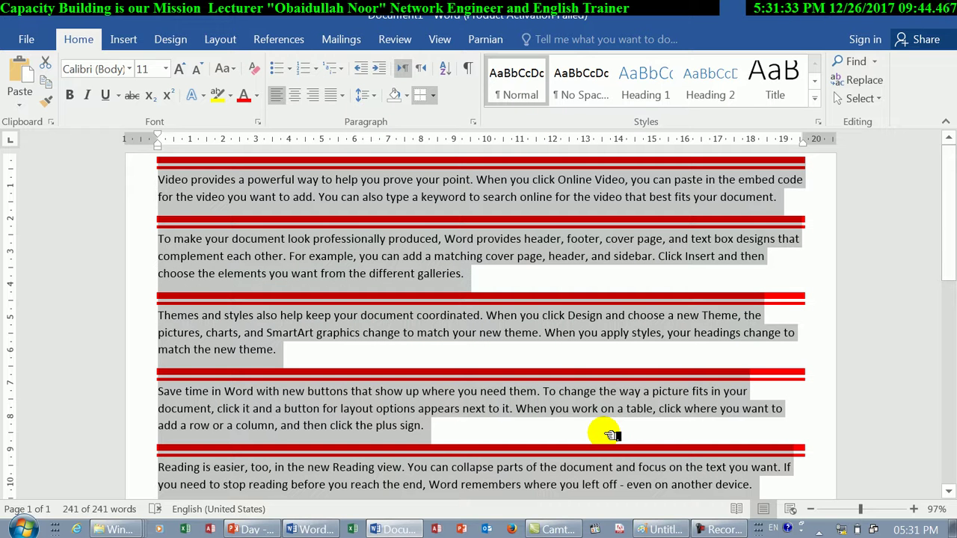
Step: In Borders and Shading, try a right border in a thin dashed orange line
left_click(432, 94)
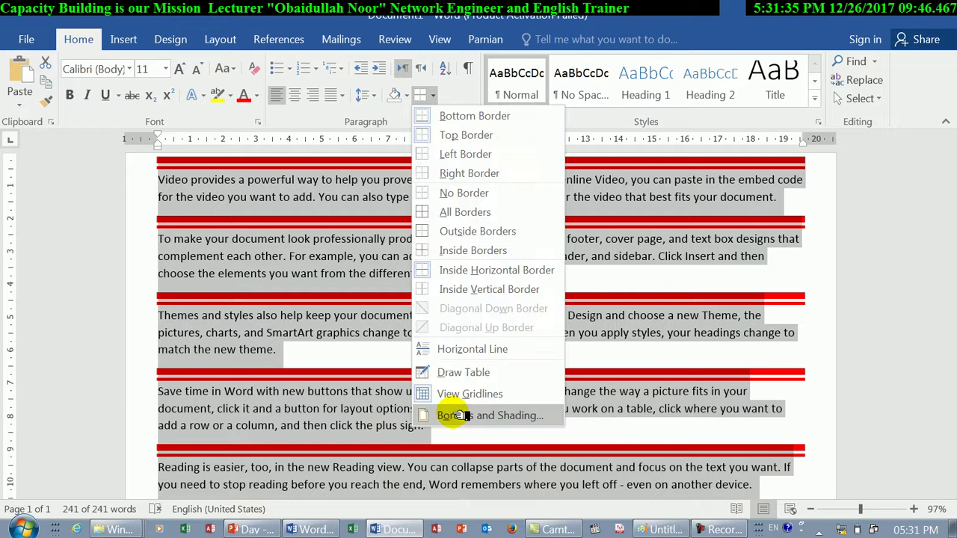
left_click(454, 416)
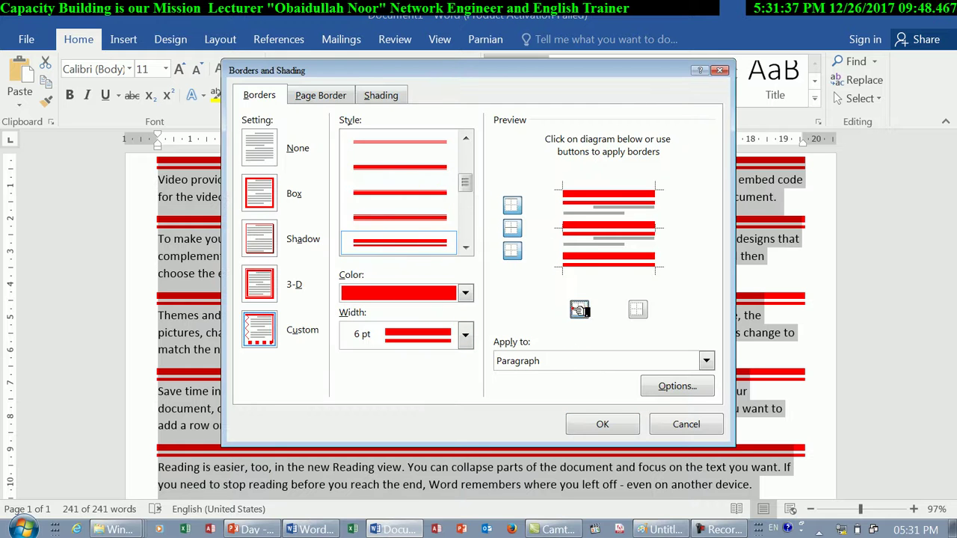
left_click(637, 311)
left_click_drag(468, 191, 468, 171)
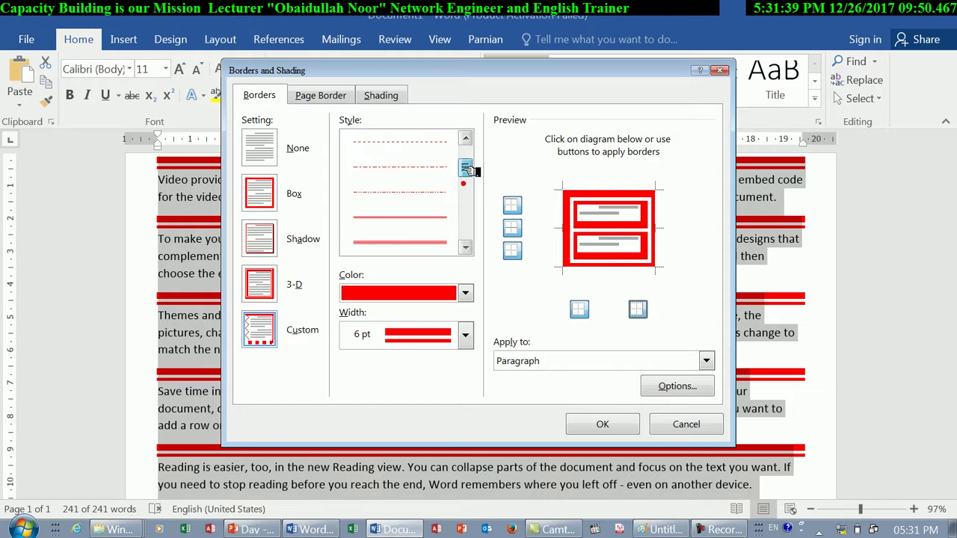
left_click(436, 200)
scroll(426, 194, "up", 2)
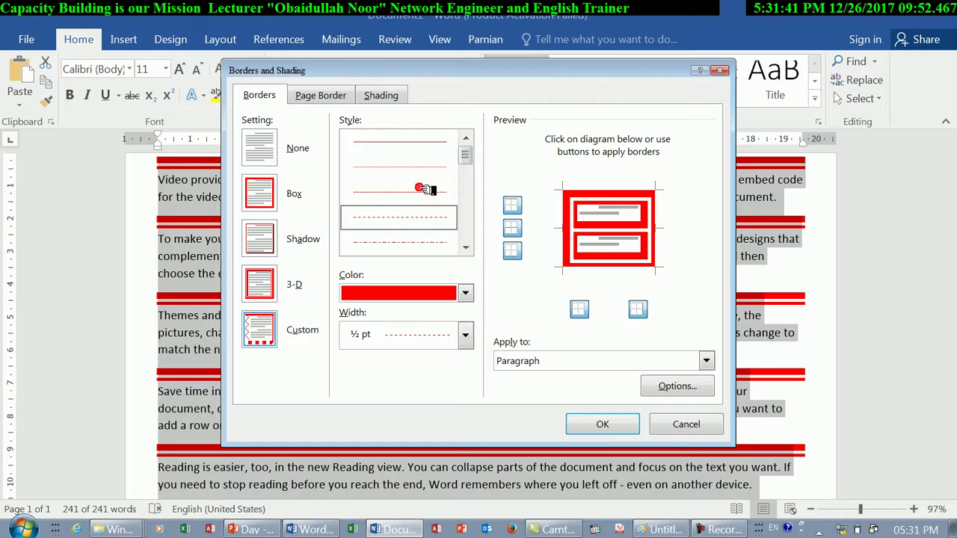
left_click(419, 299)
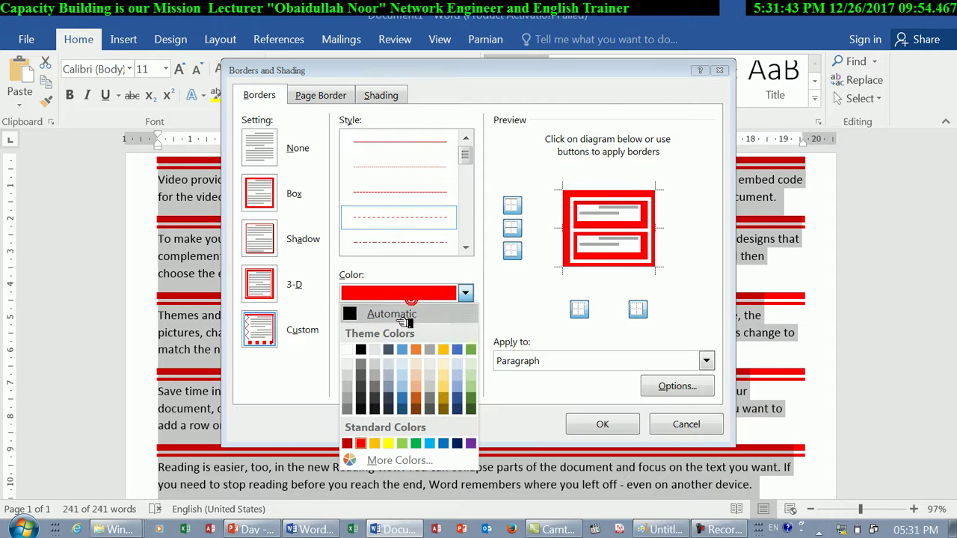
left_click(421, 352)
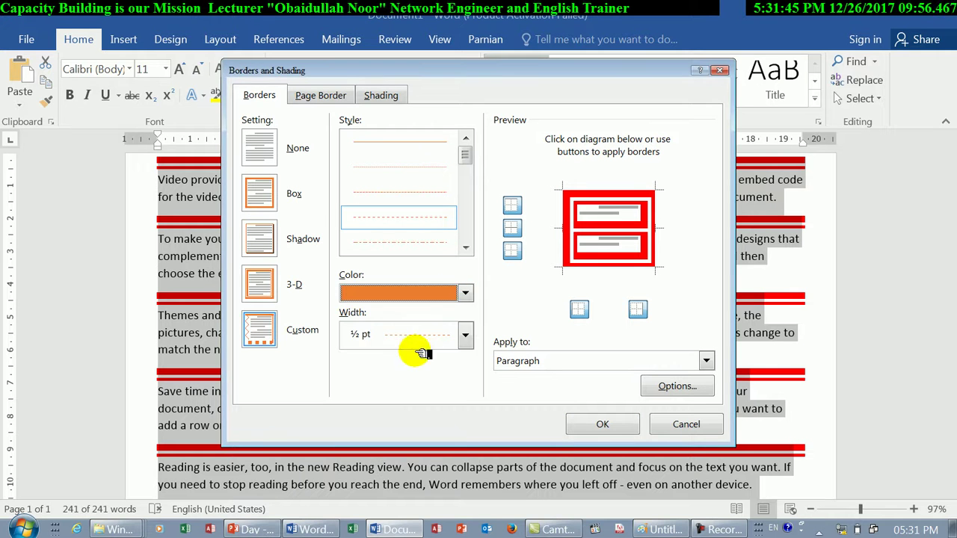
Step: Clear the borders and apply a 3 pt solid blue Box border around the paragraphs
left_click(259, 152)
left_click(267, 198)
left_click(418, 193)
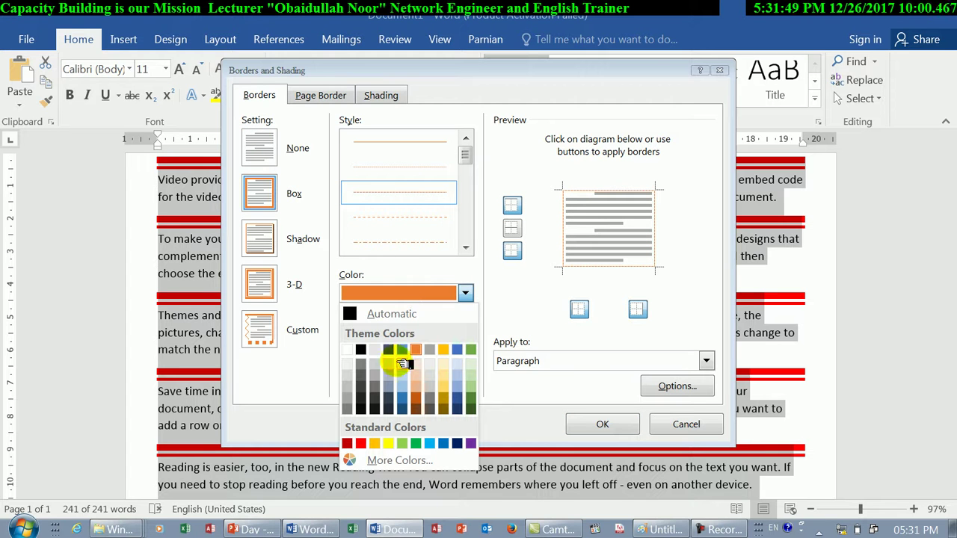
left_click(402, 391)
left_click(417, 225)
left_click(466, 247)
left_click(465, 247)
left_click(438, 242)
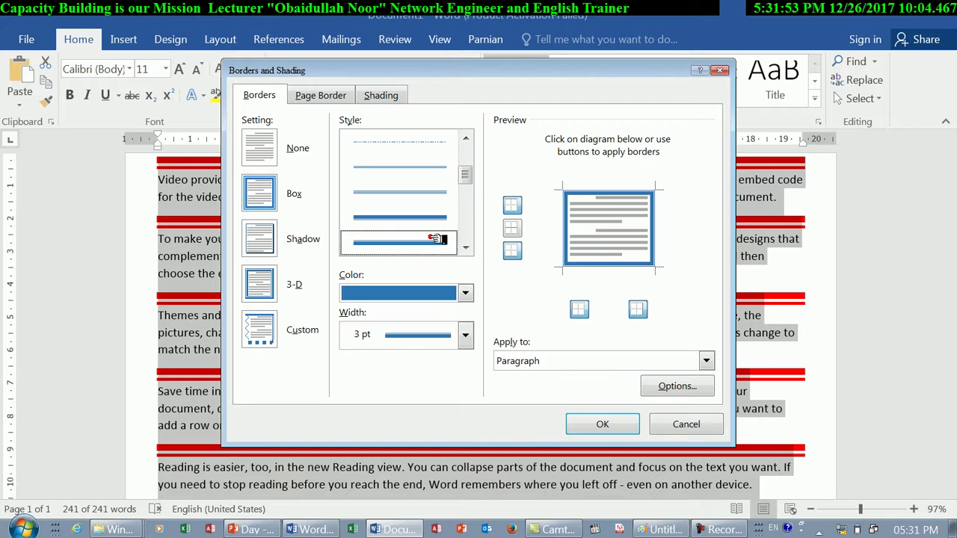
left_click(613, 421)
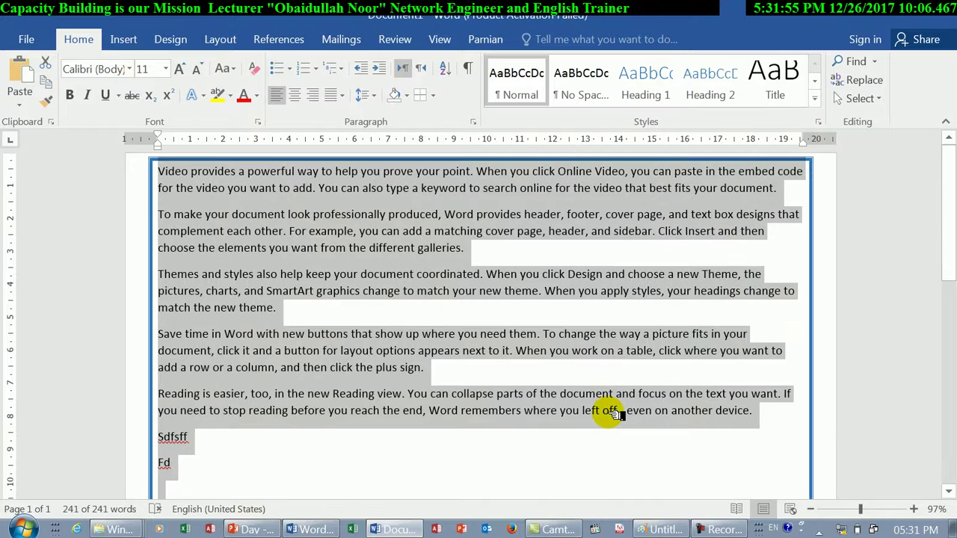
Step: Change the blue box border to the Shadow setting
left_click(432, 95)
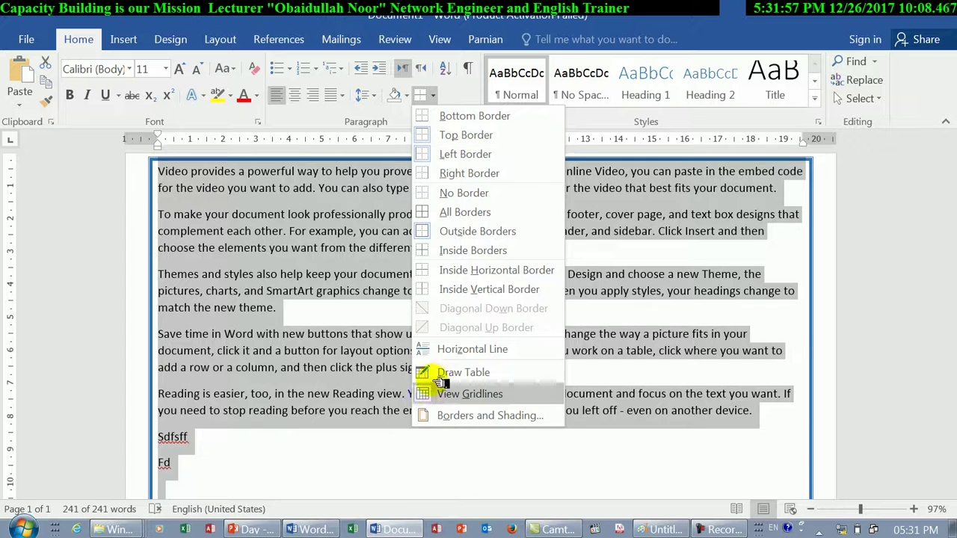
left_click(435, 413)
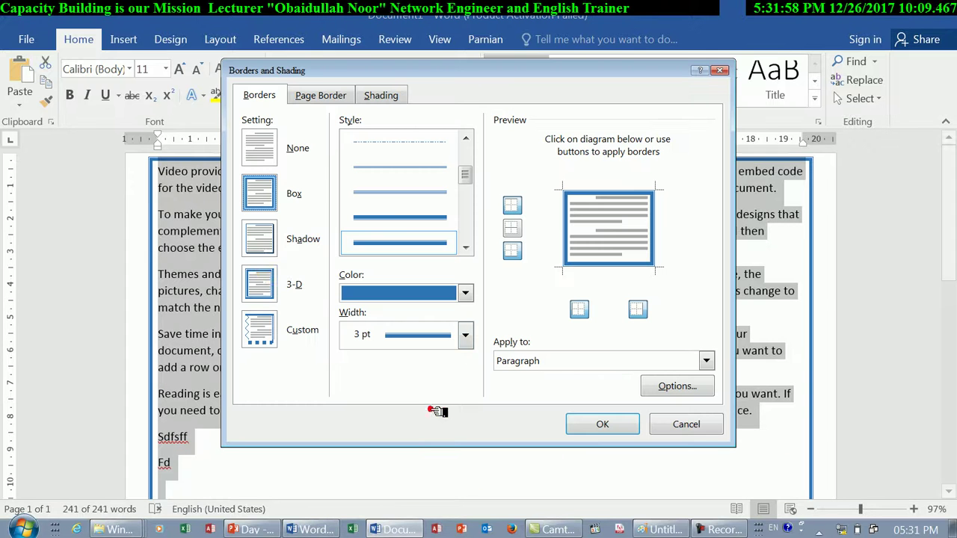
left_click(277, 247)
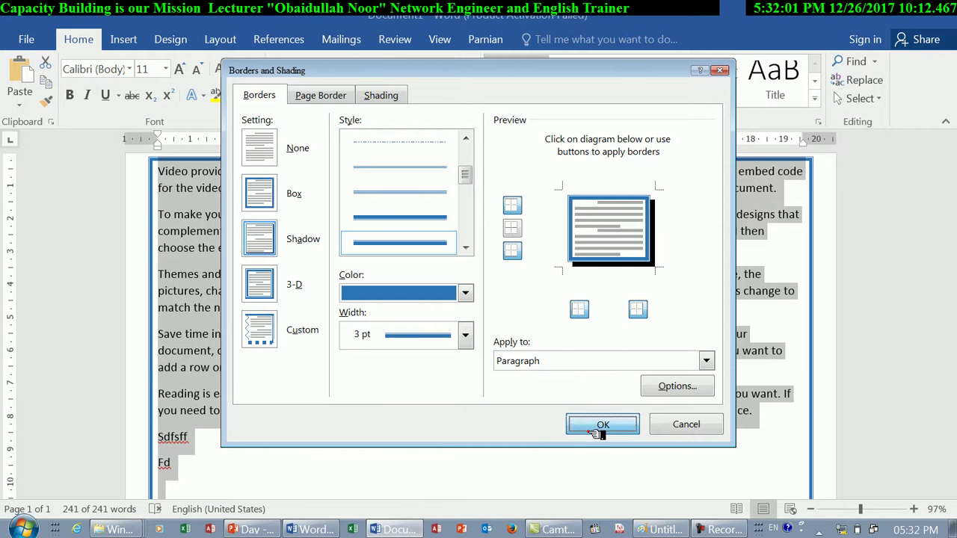
left_click(603, 424)
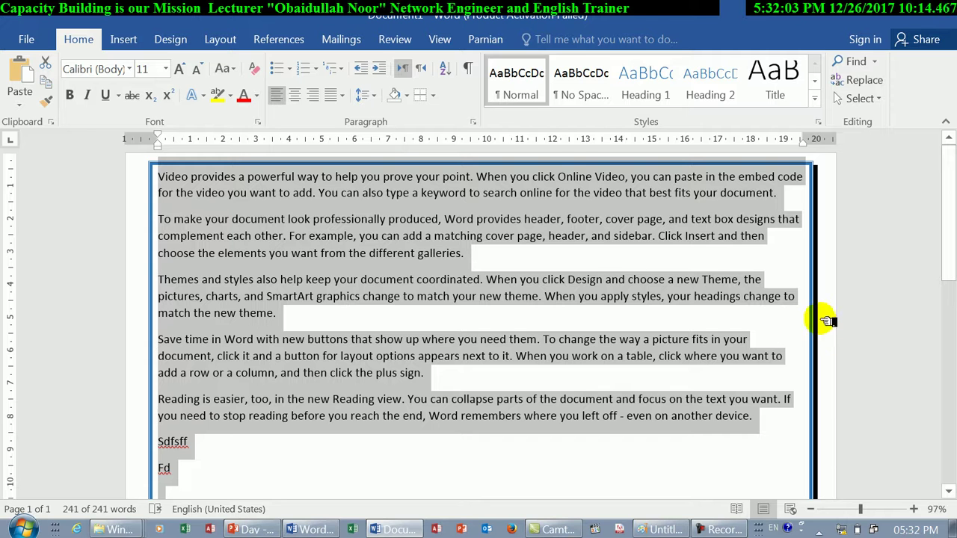
Step: Switch the blue paragraph border to the 3-D setting
left_click(432, 95)
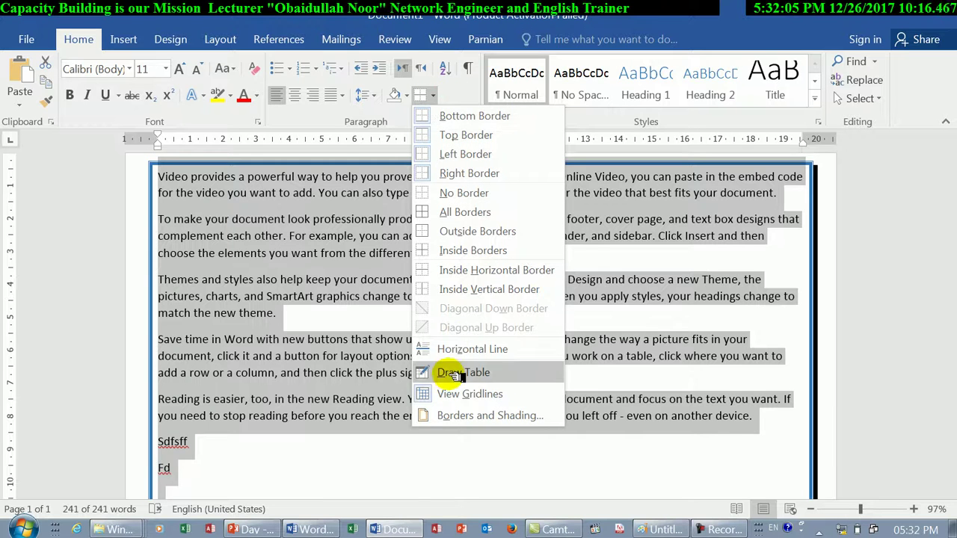
left_click(451, 415)
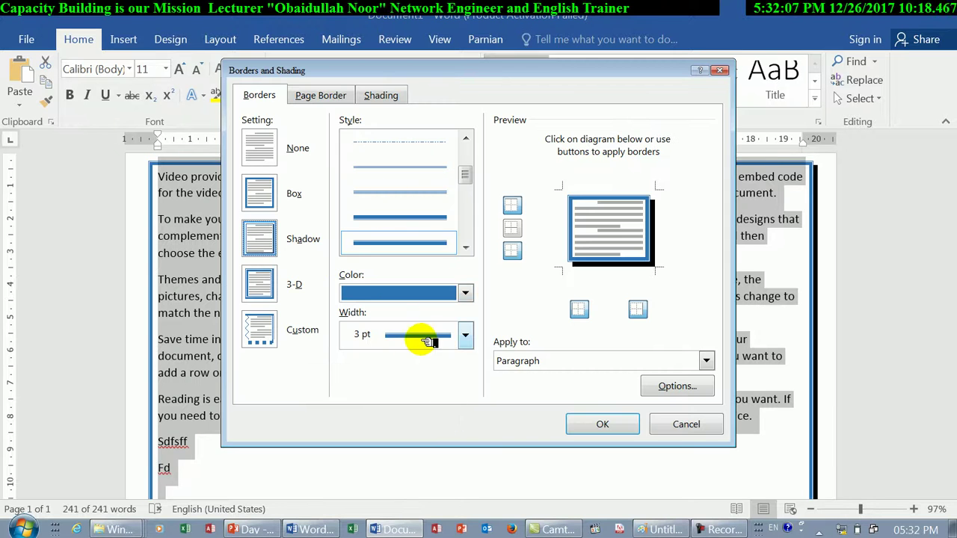
left_click(275, 297)
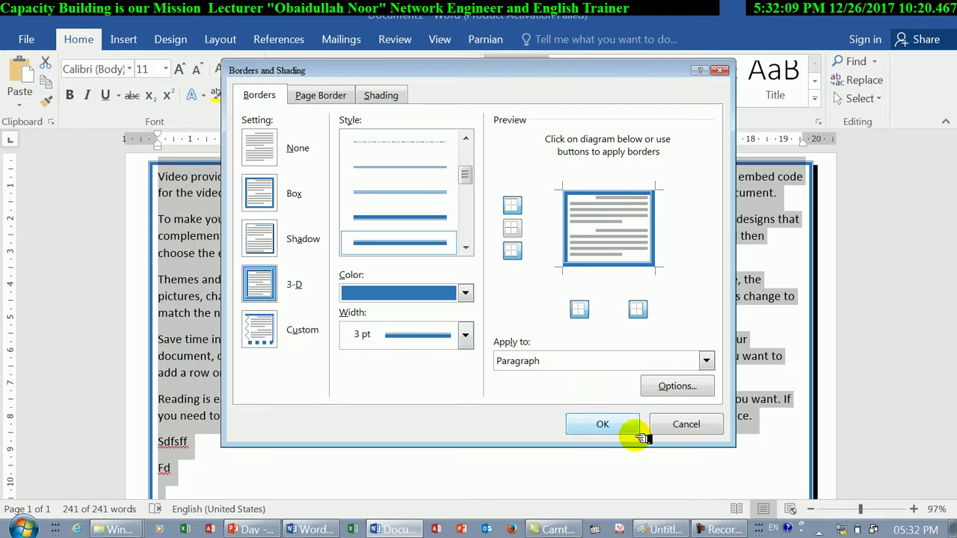
left_click(609, 425)
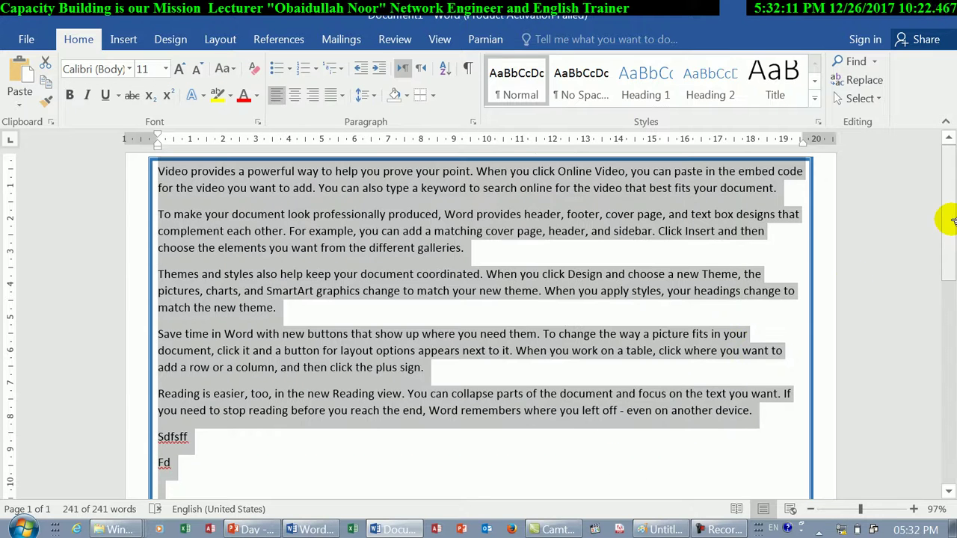
left_click_drag(946, 225, 684, 165)
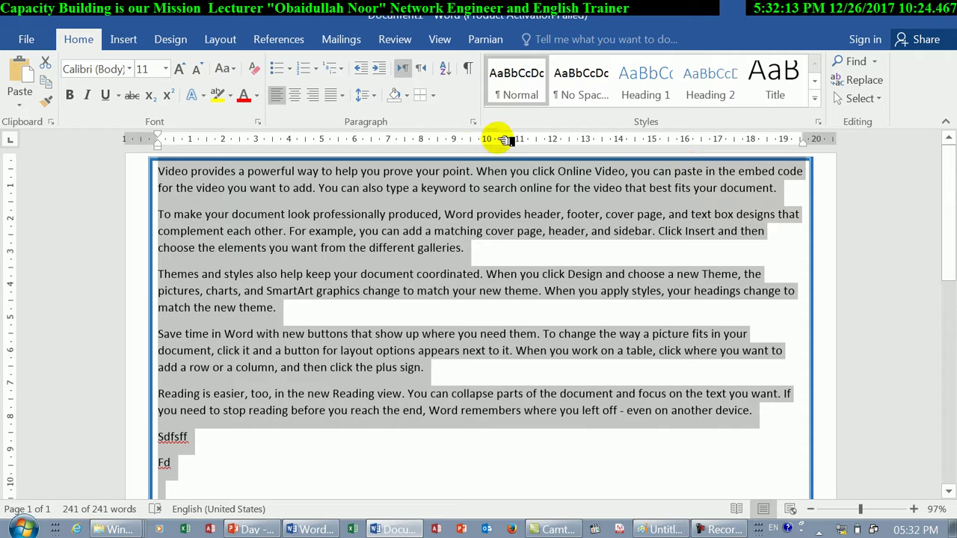
left_click(432, 95)
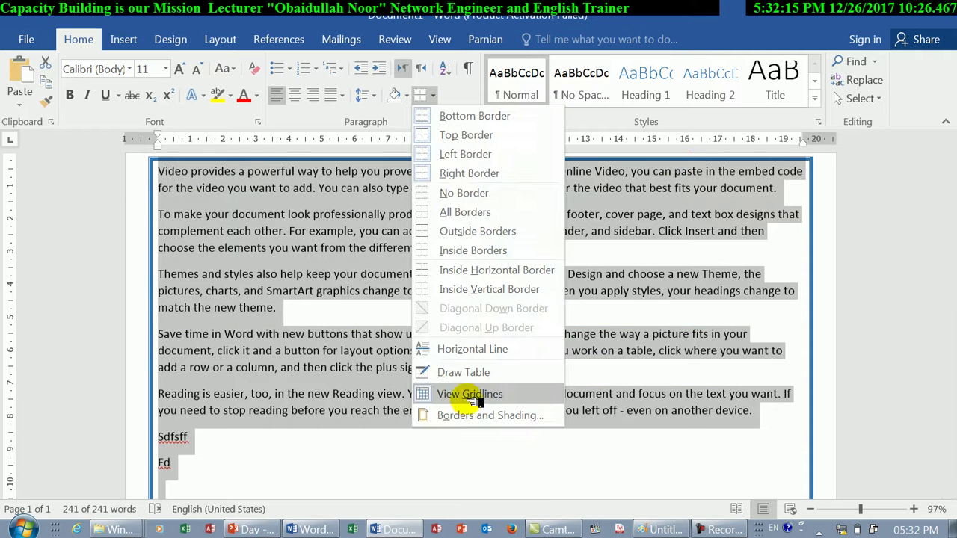
Step: In Borders and Shading, try several line styles and settle on the Shadow setting
left_click(472, 415)
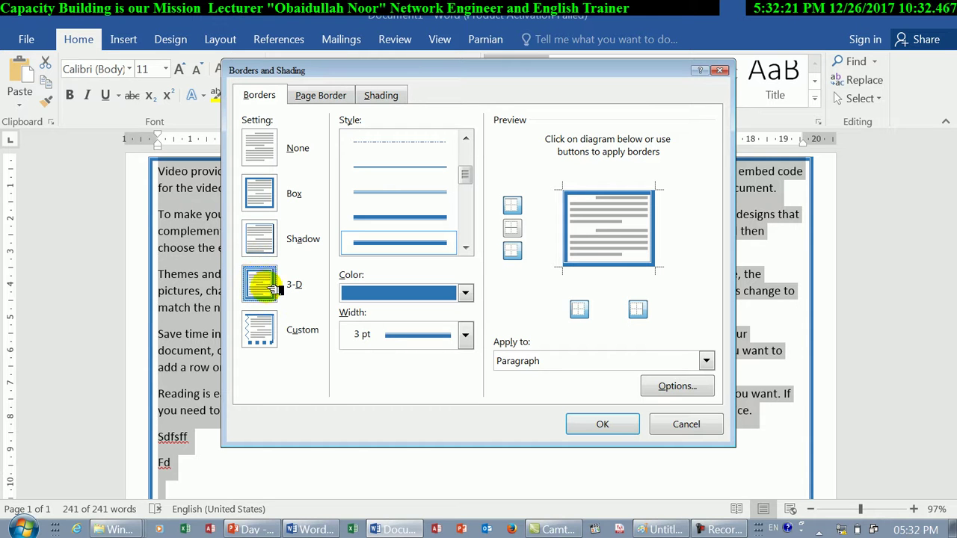
left_click(259, 237)
left_click(370, 194)
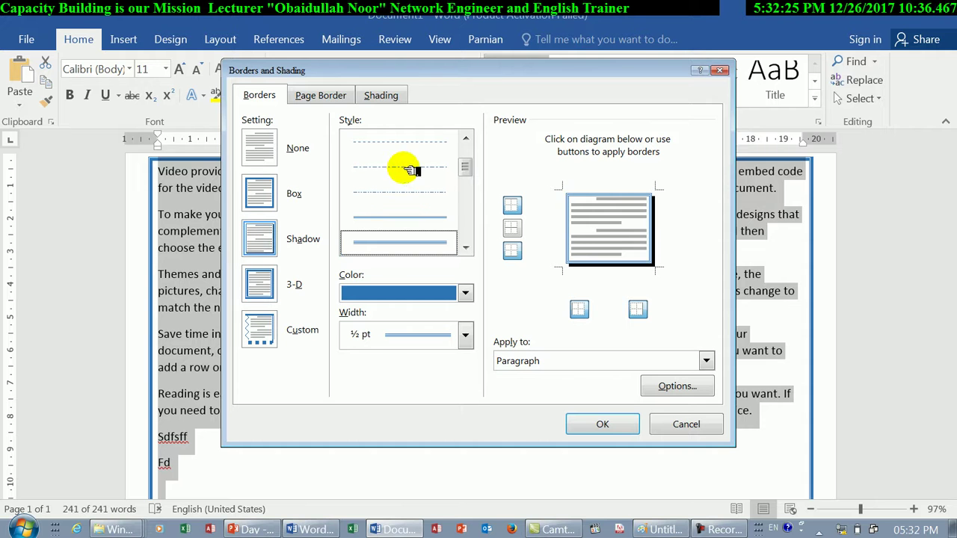
scroll(467, 241, "down", 2)
left_click(458, 241)
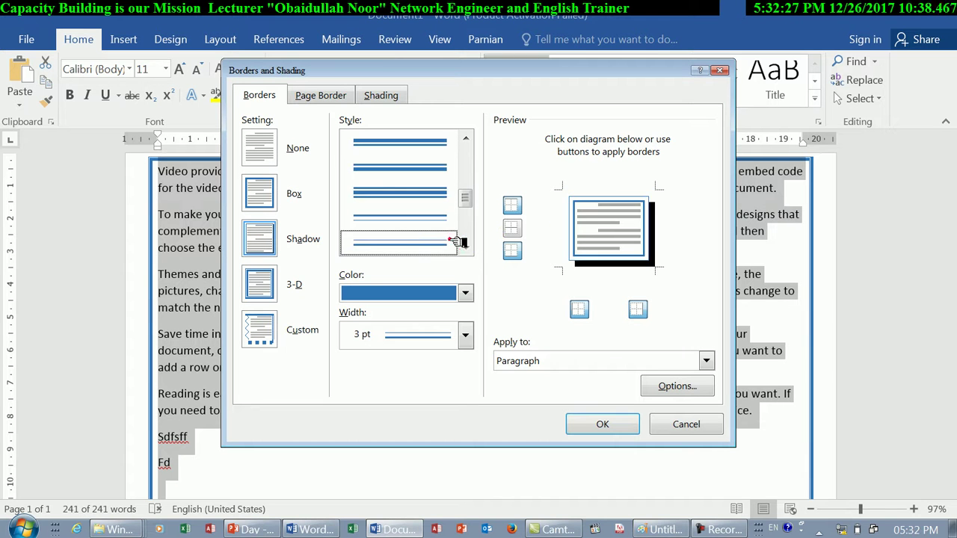
left_click(260, 330)
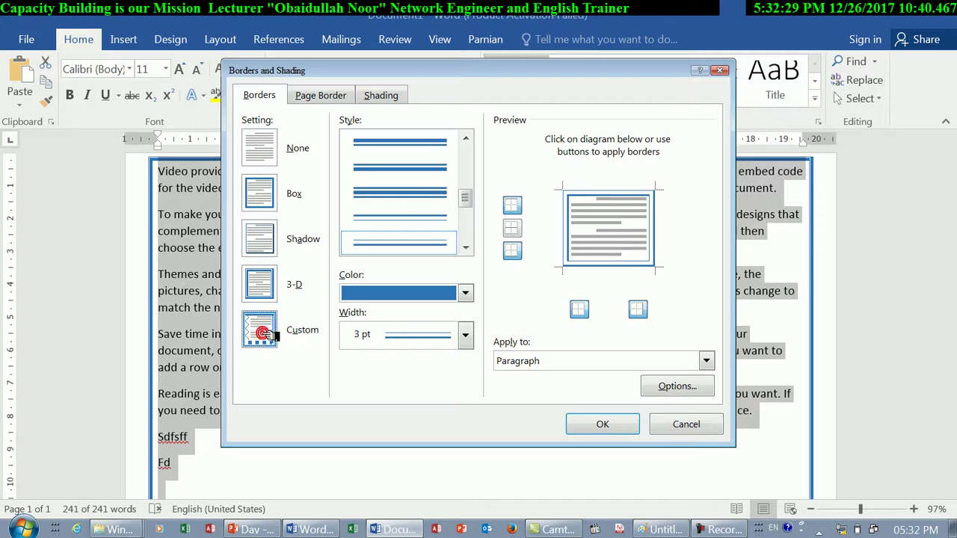
scroll(400, 187, "up", 2)
scroll(402, 184, "up", 3)
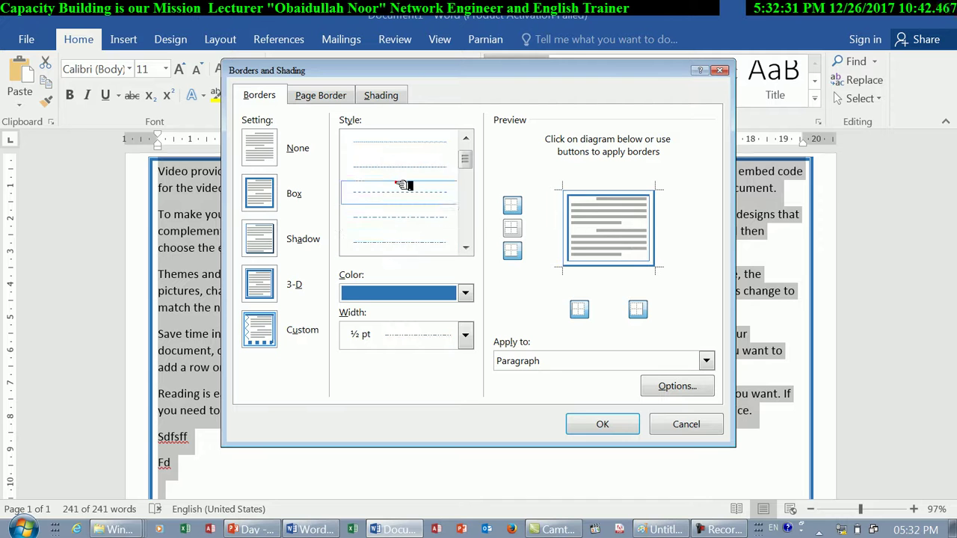
left_click(403, 178)
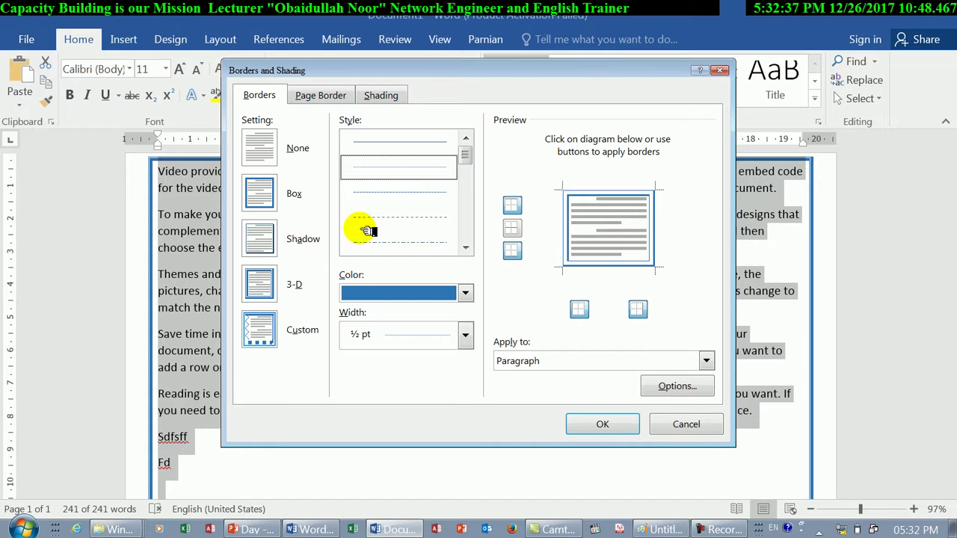
left_click(404, 218)
left_click(465, 249)
left_click(465, 248)
left_click(272, 239)
Step: Give the shadowed border a thick double-line peach style, applied to Paragraph
scroll(454, 226, "down", 3)
left_click(443, 233)
left_click(447, 299)
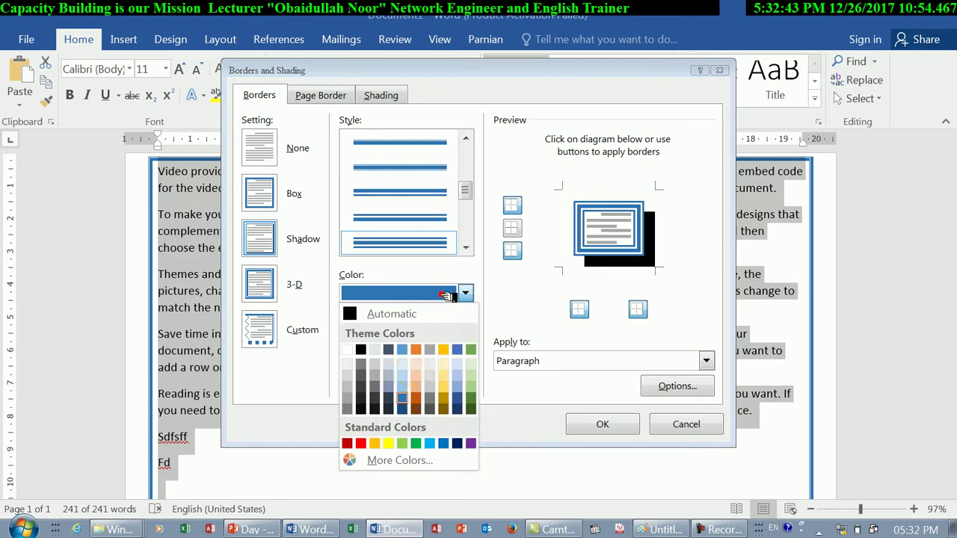
left_click(415, 369)
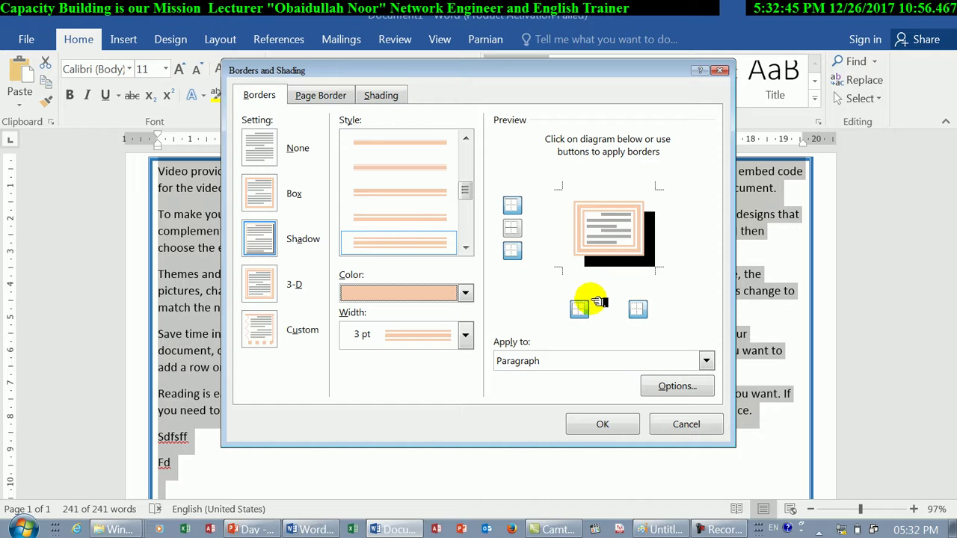
left_click(521, 362)
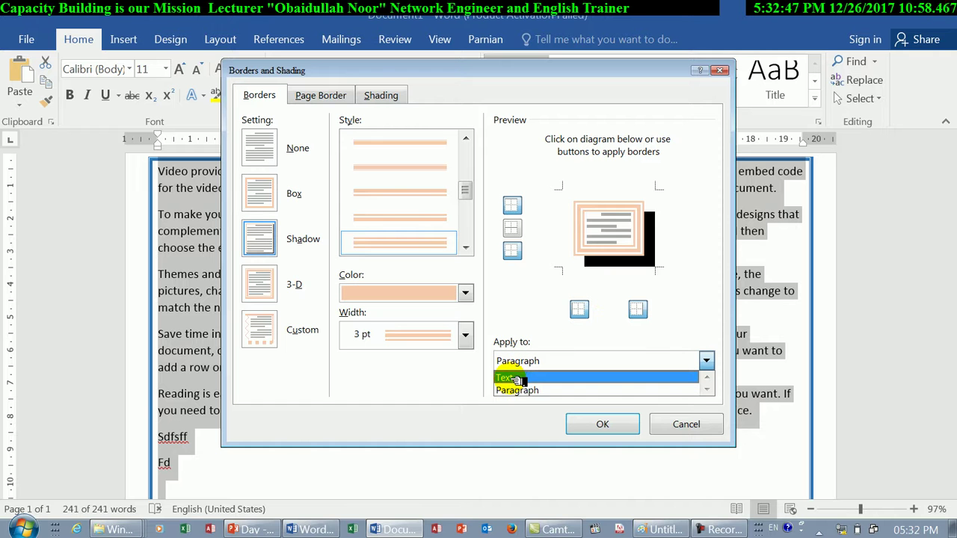
left_click(516, 391)
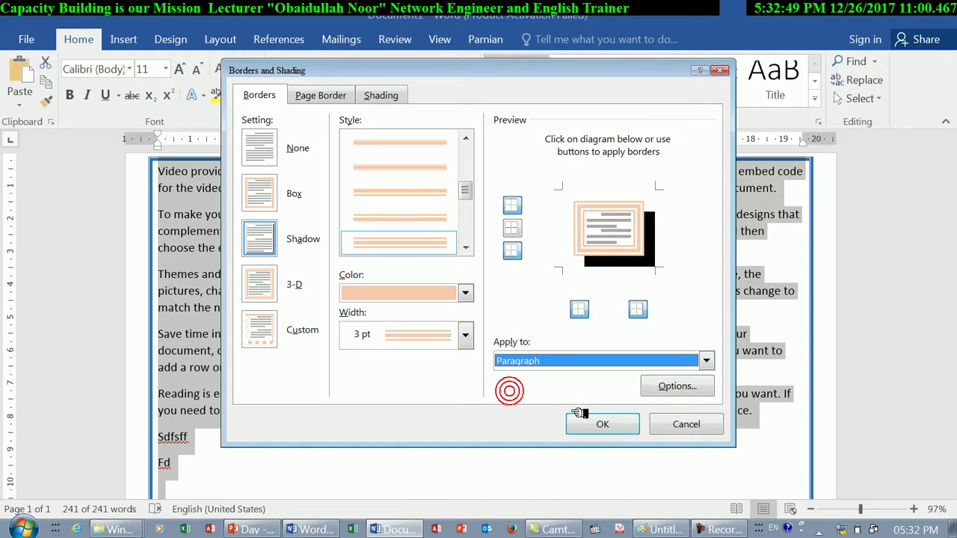
left_click(602, 424)
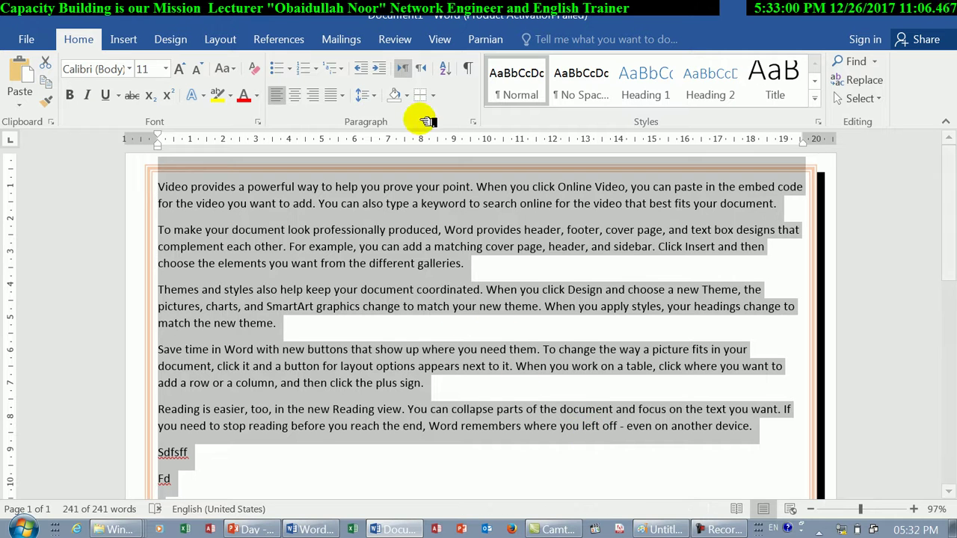
Step: Add an apple art page border to the whole document
left_click(432, 95)
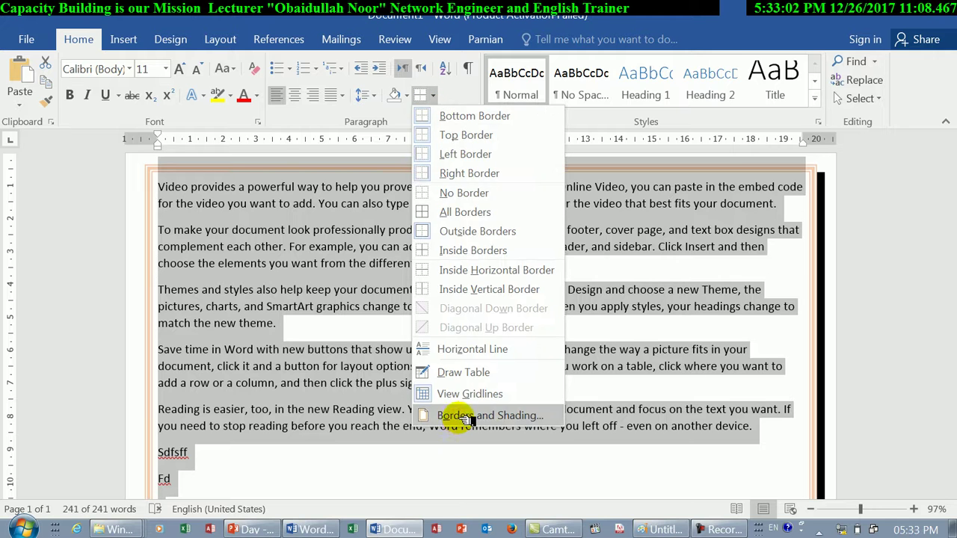
left_click(452, 416)
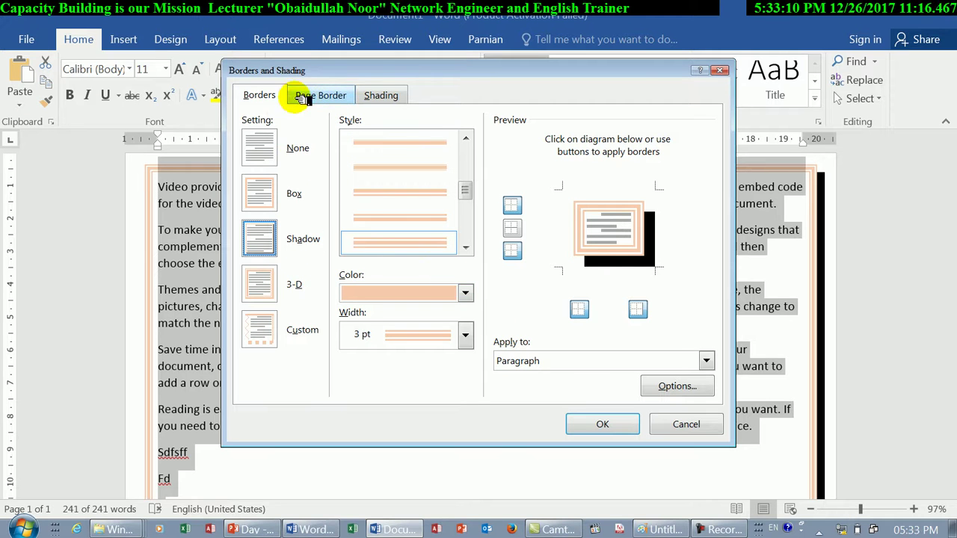
left_click(302, 99)
left_click(275, 95)
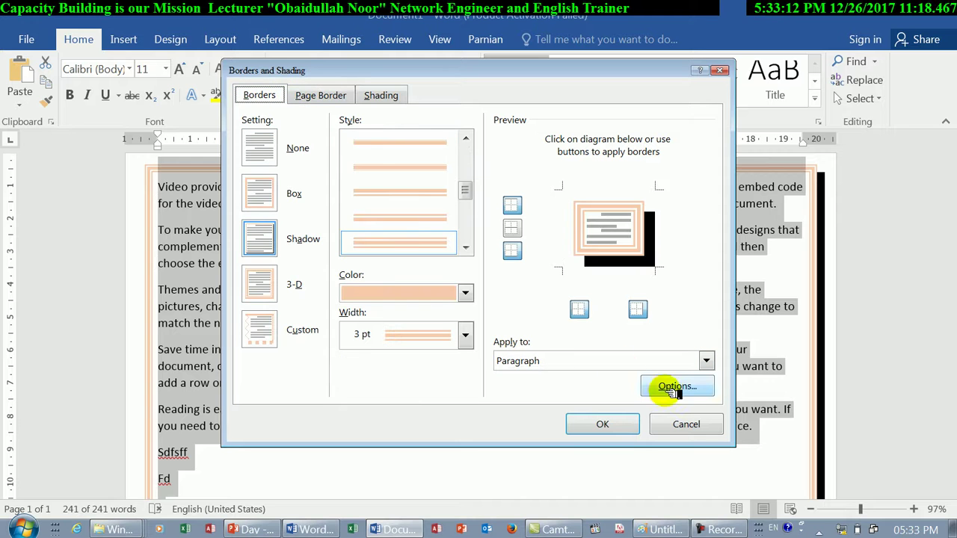
left_click(320, 95)
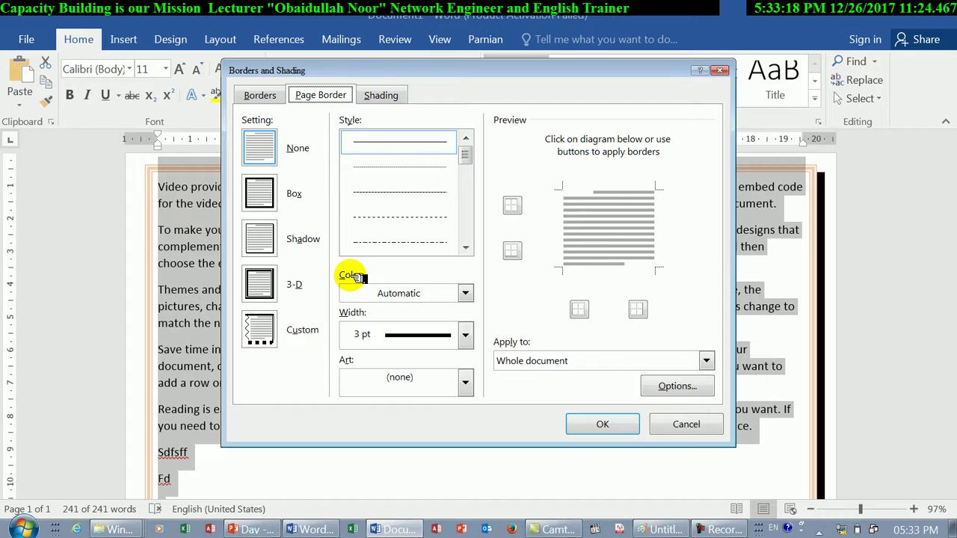
left_click(449, 383)
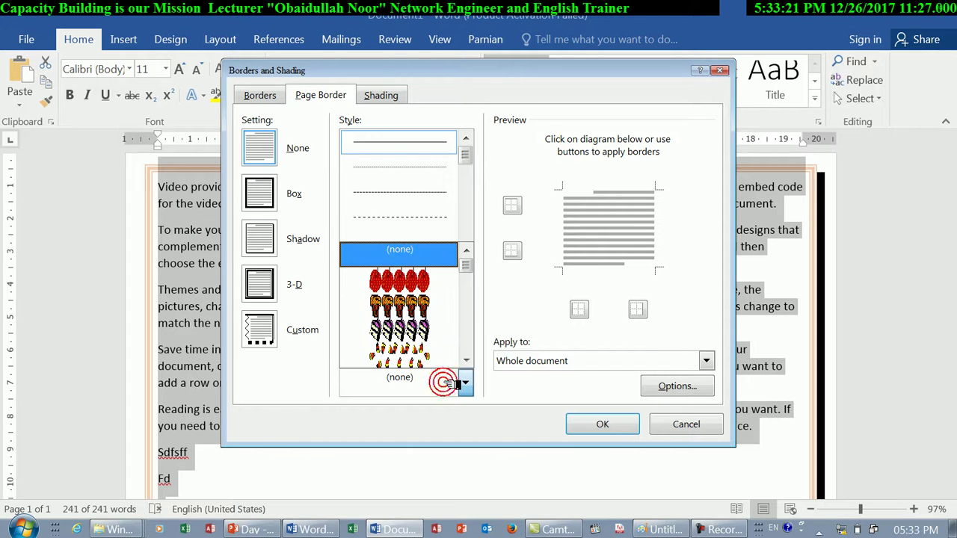
left_click(414, 285)
left_click(585, 410)
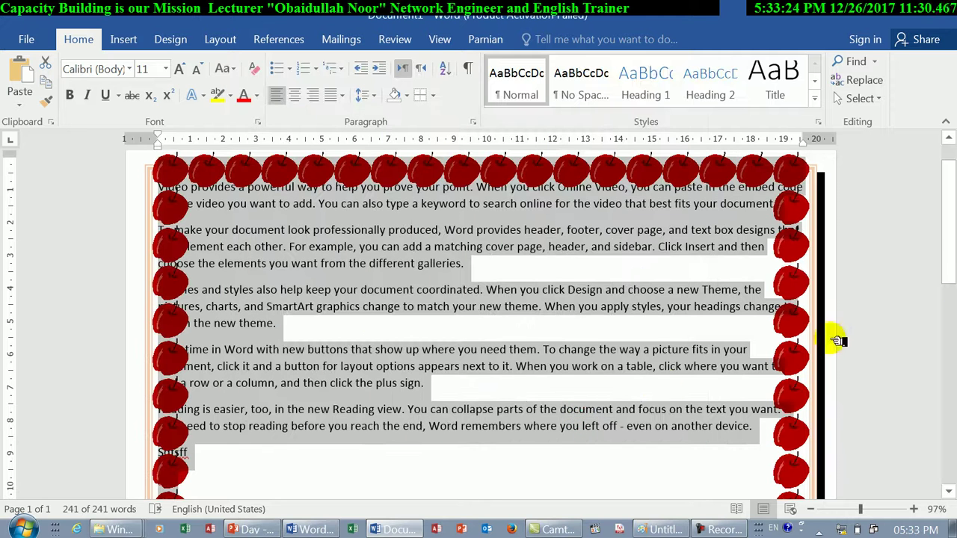
left_click_drag(951, 273, 935, 448)
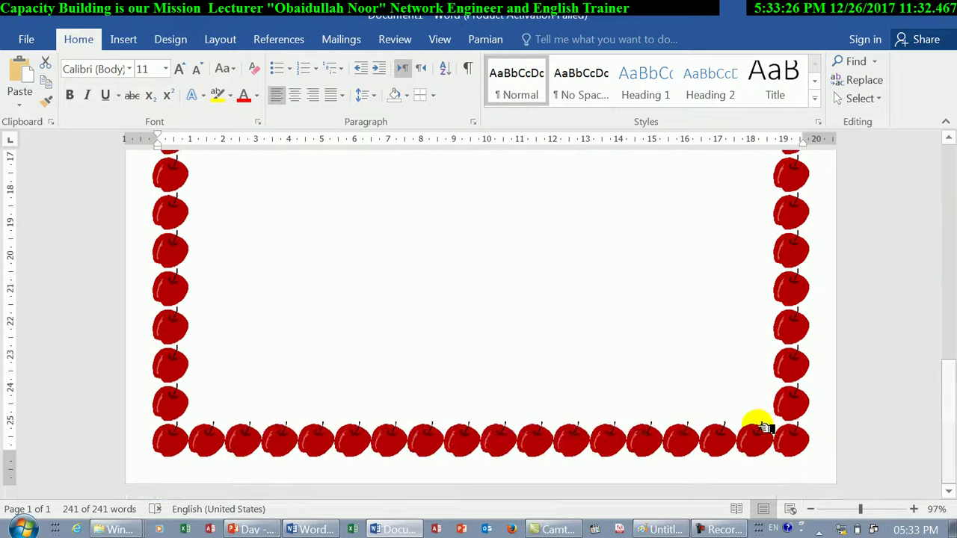
left_click(689, 396)
scroll(689, 396, "down", 5)
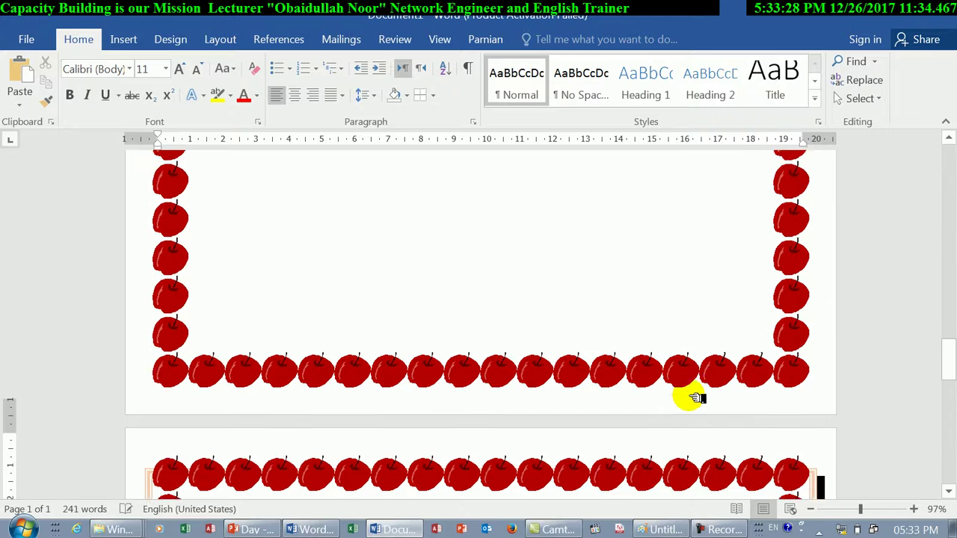
Step: Thin the paragraph border to 1½ pt and shrink the apple page art to 19 pt
left_click(432, 95)
left_click(471, 417)
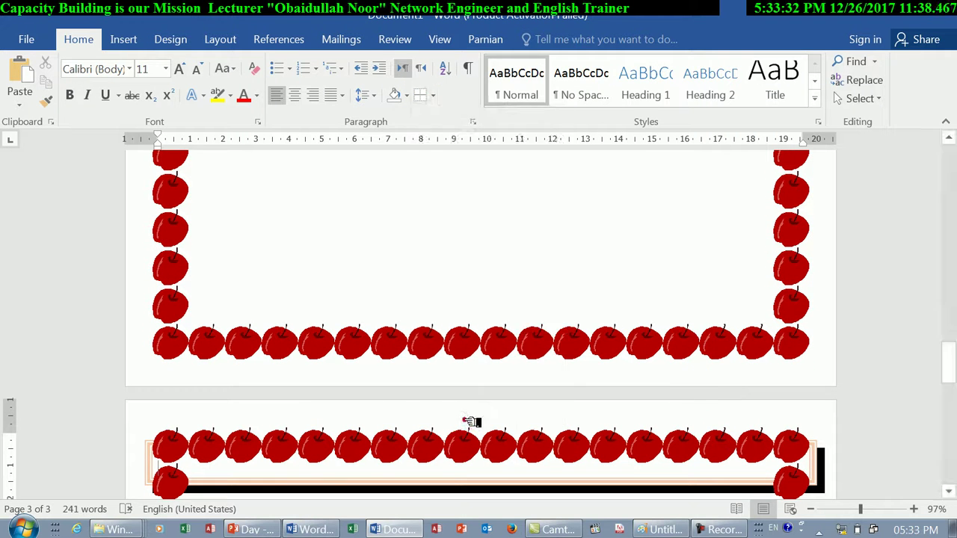
left_click(465, 336)
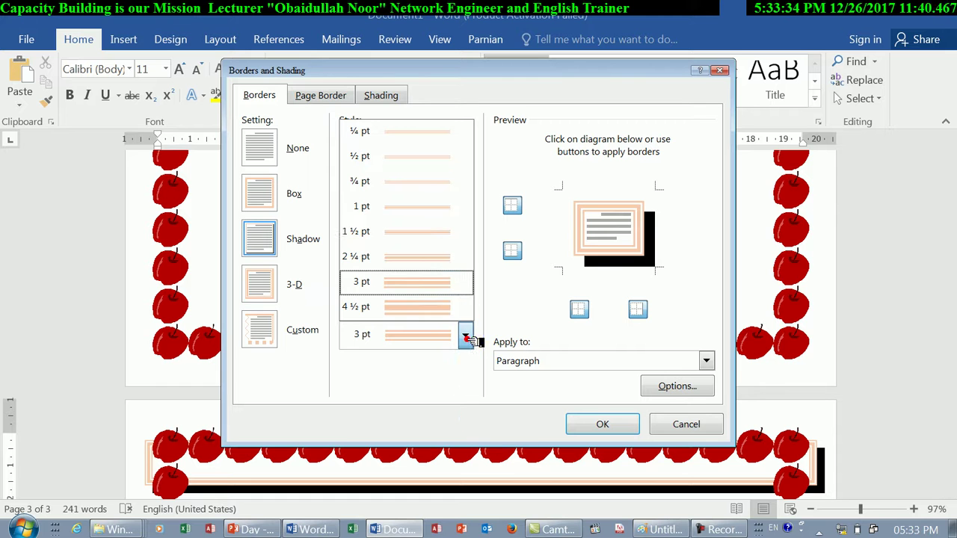
left_click(426, 228)
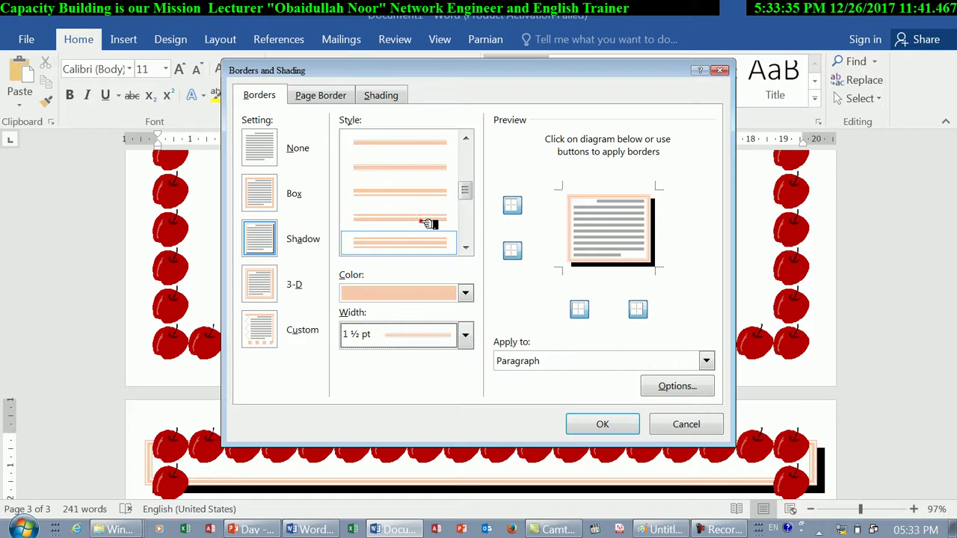
left_click(323, 95)
left_click(397, 334)
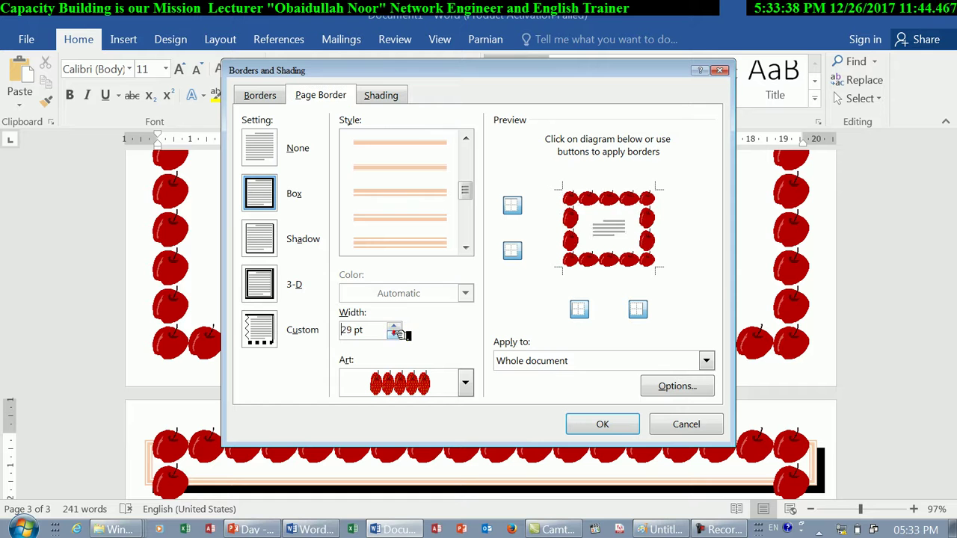
left_click(603, 423)
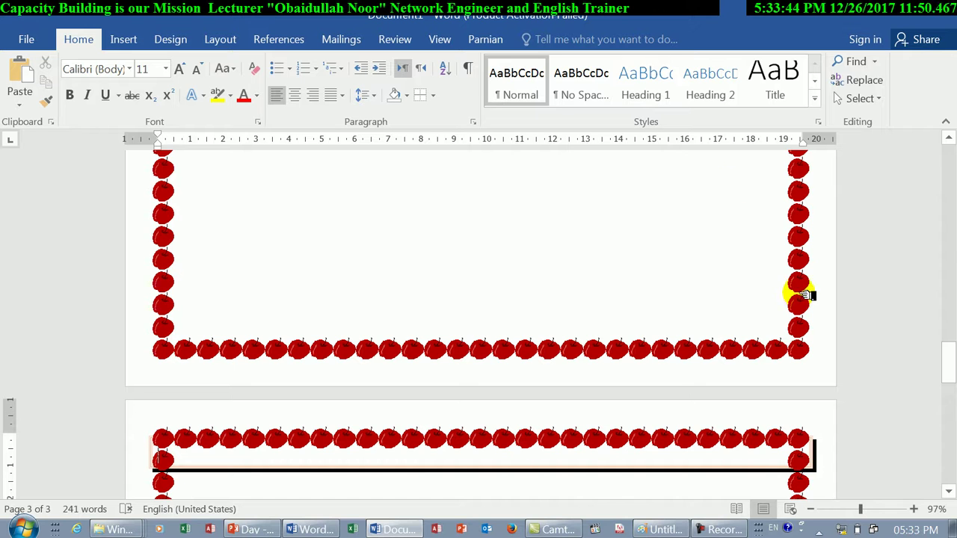
Step: Confirm the page border still applies to the whole document, then close without changes
left_click(432, 95)
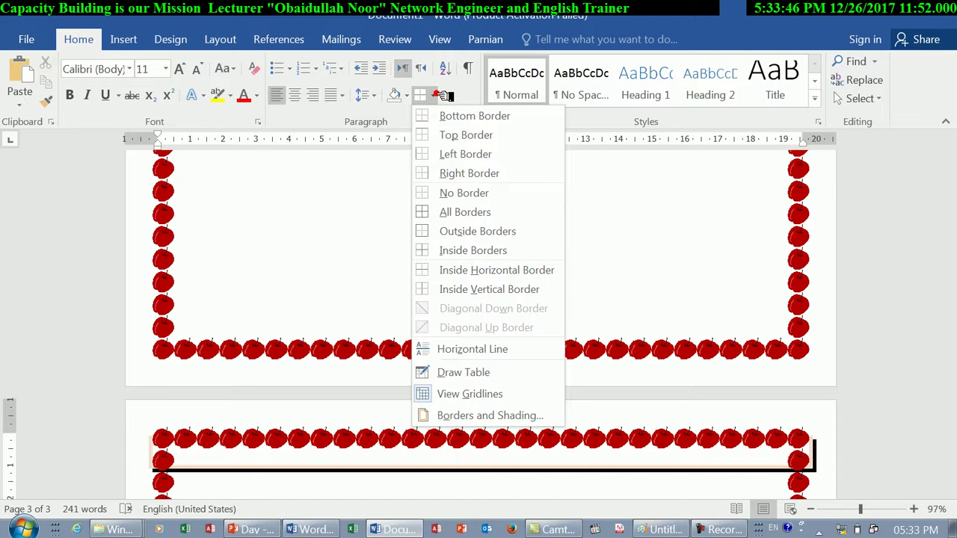
left_click(472, 414)
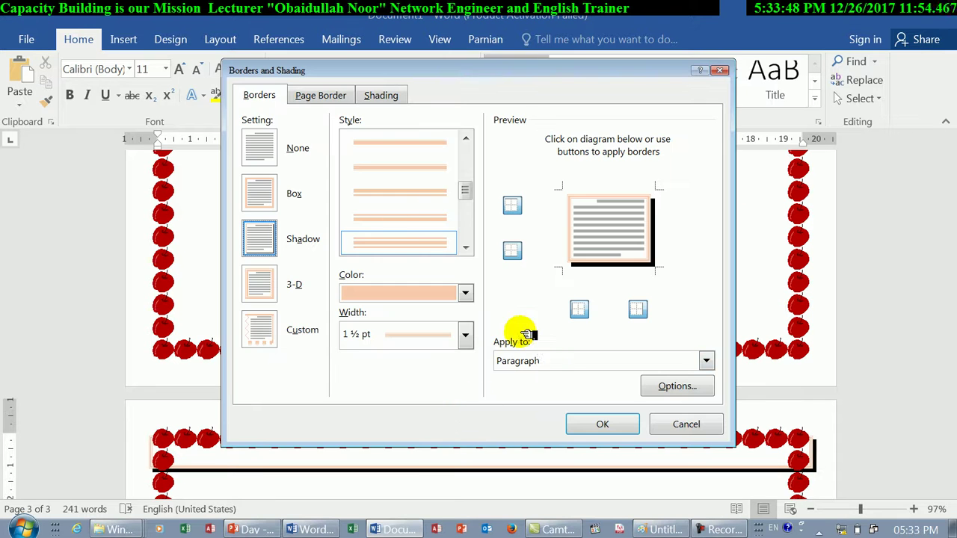
left_click(331, 90)
left_click(539, 366)
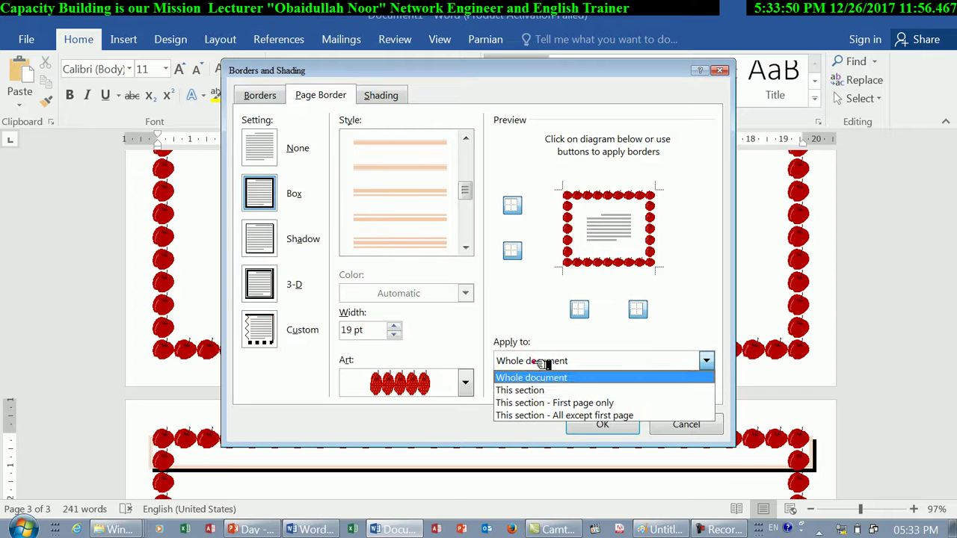
left_click(531, 313)
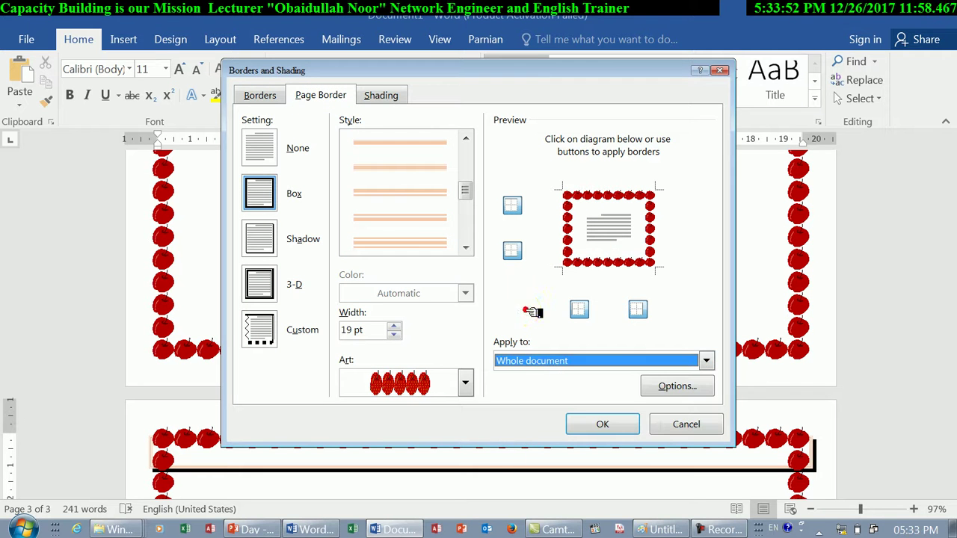
left_click(707, 425)
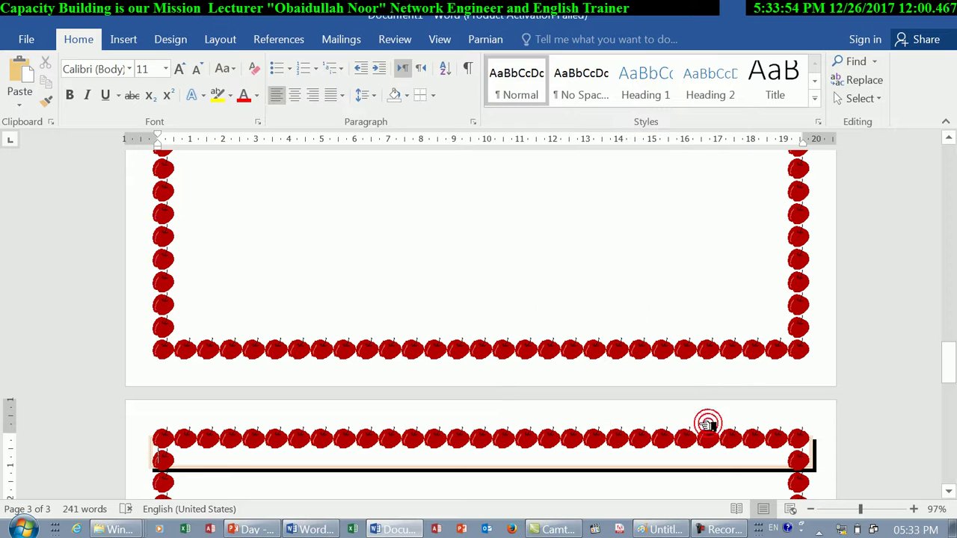